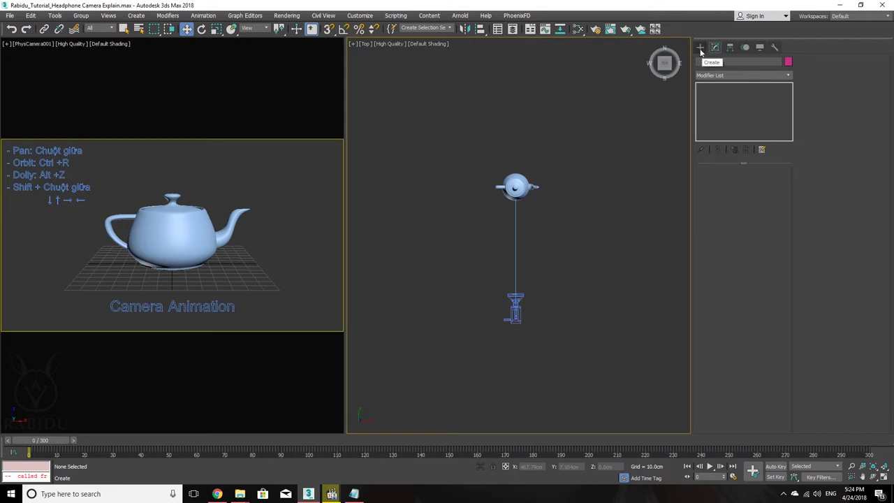
- In the Create panel's Cameras category, keep Standard types and pick the Physical camera
{"action": "left_click", "coordinate": [701, 49]}
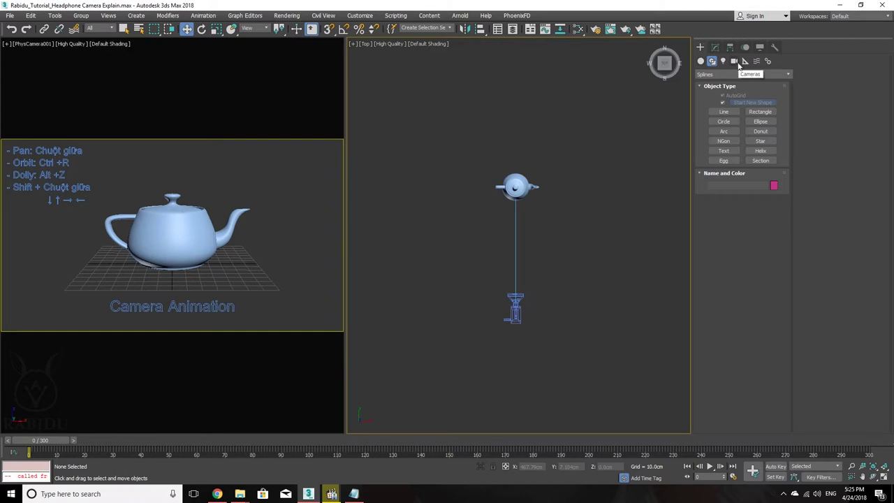
{"action": "left_click", "coordinate": [736, 63]}
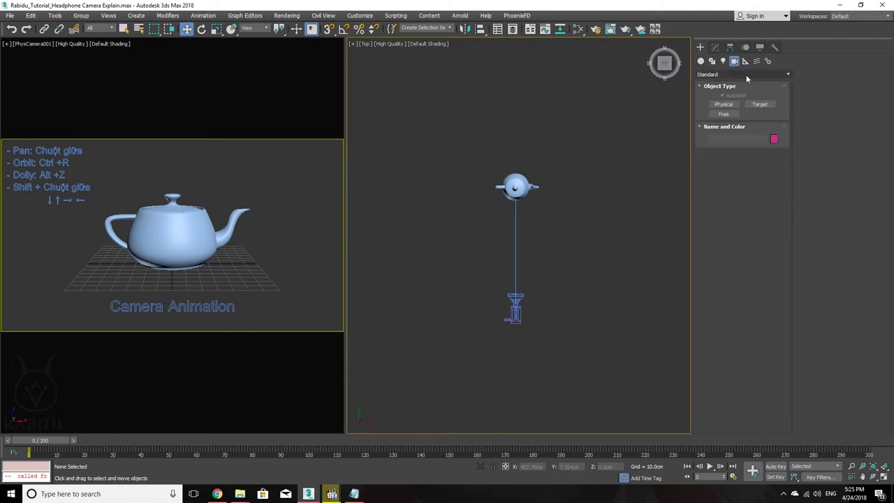
{"action": "left_click", "coordinate": [738, 74]}
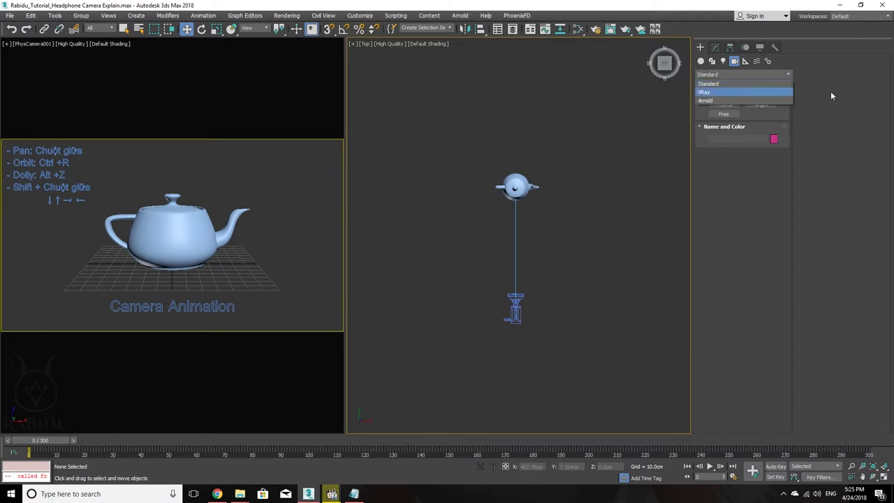
{"action": "left_click", "coordinate": [731, 85]}
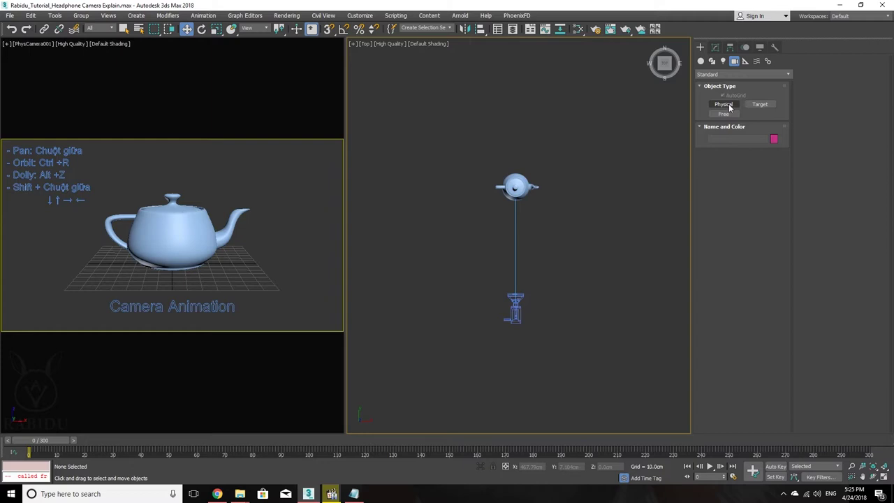
{"action": "left_click", "coordinate": [730, 106]}
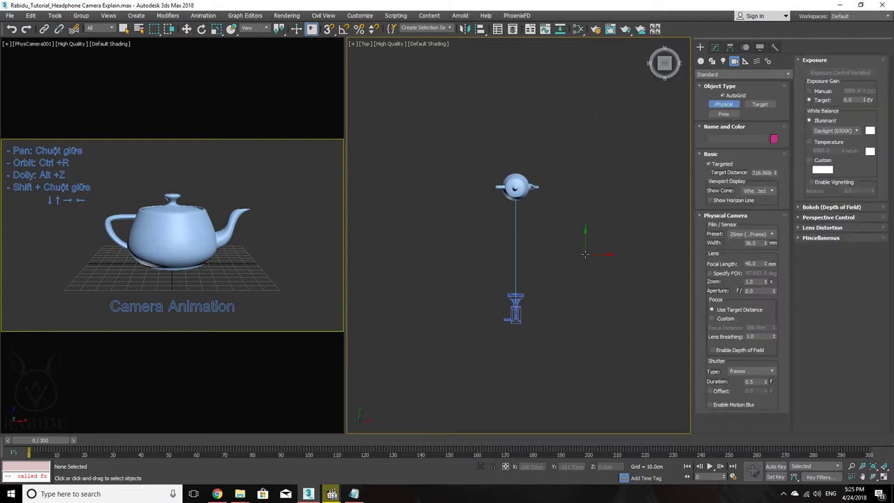
- Drag out a targeted physical camera in the Top view, aiming it at the teapot
{"action": "middle_click_drag", "start_coordinate": [583, 254], "coordinate": [535, 253]}
{"action": "middle_click_drag", "start_coordinate": [489, 143], "coordinate": [496, 177]}
{"action": "left_click", "coordinate": [528, 126]}
{"action": "right_click", "coordinate": [489, 126]}
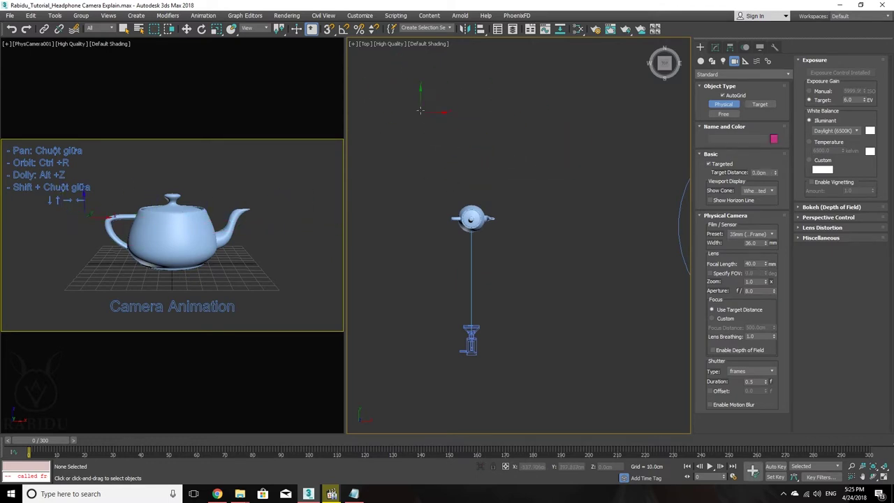
{"action": "left_click_drag", "start_coordinate": [412, 96], "coordinate": [475, 201]}
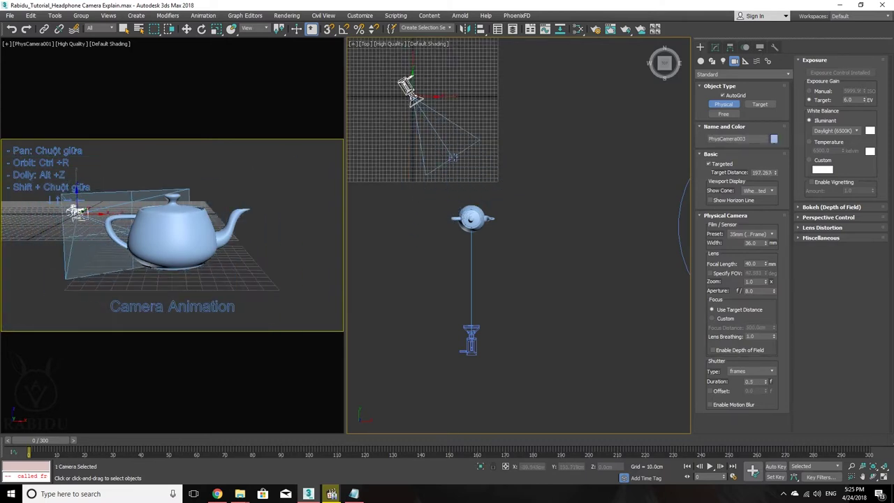
{"action": "mouse_move", "coordinate": [475, 200]}
{"action": "left_mouse_down"}
{"action": "mouse_move", "coordinate": [499, 152]}
{"action": "mouse_move", "coordinate": [469, 176]}
{"action": "left_mouse_up"}
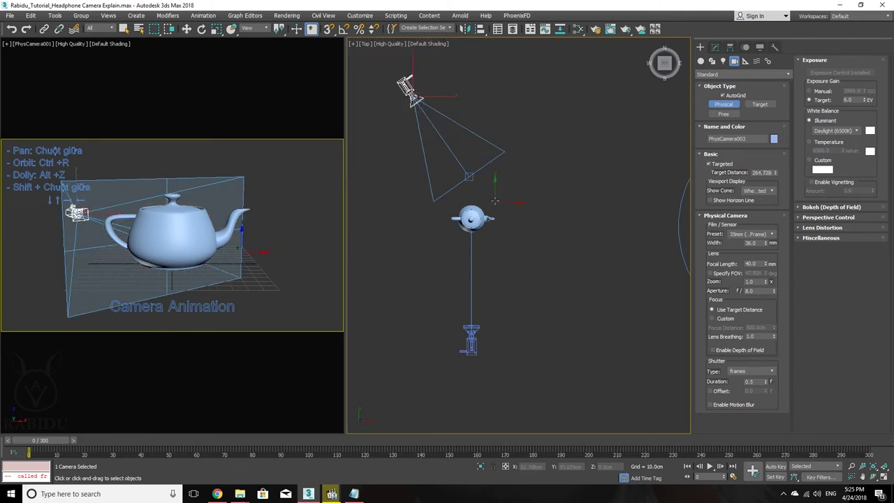
- Maximize the Top view, move the camera above its target, and show its parameters and sensor presets
{"action": "key", "text": "alt+w"}
{"action": "key", "text": "z"}
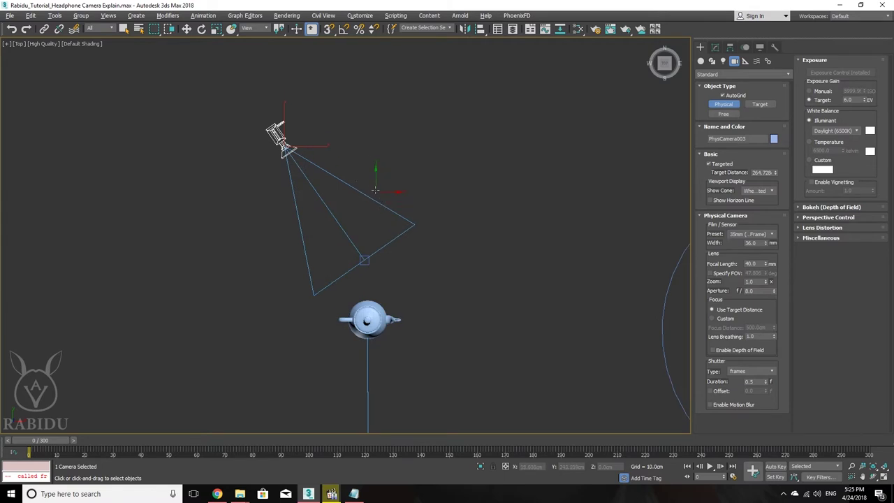
{"action": "key", "text": "w"}
{"action": "middle_click_drag", "start_coordinate": [361, 217], "coordinate": [373, 227]}
{"action": "mouse_move", "coordinate": [303, 149]}
{"action": "left_mouse_down"}
{"action": "mouse_move", "coordinate": [368, 131]}
{"action": "mouse_move", "coordinate": [276, 159]}
{"action": "left_mouse_up"}
{"action": "left_click", "coordinate": [716, 48]}
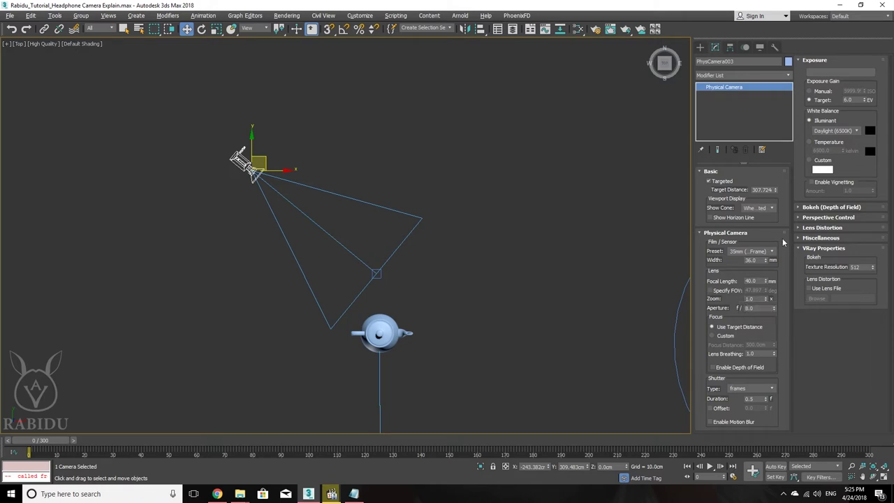
{"action": "left_click", "coordinate": [763, 253]}
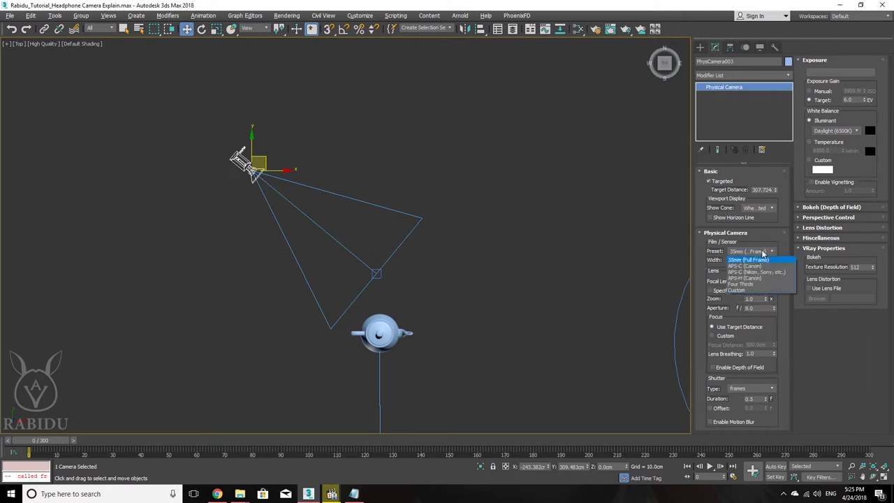
{"action": "left_click", "coordinate": [765, 252]}
{"action": "left_click", "coordinate": [765, 252]}
{"action": "left_click", "coordinate": [762, 237]}
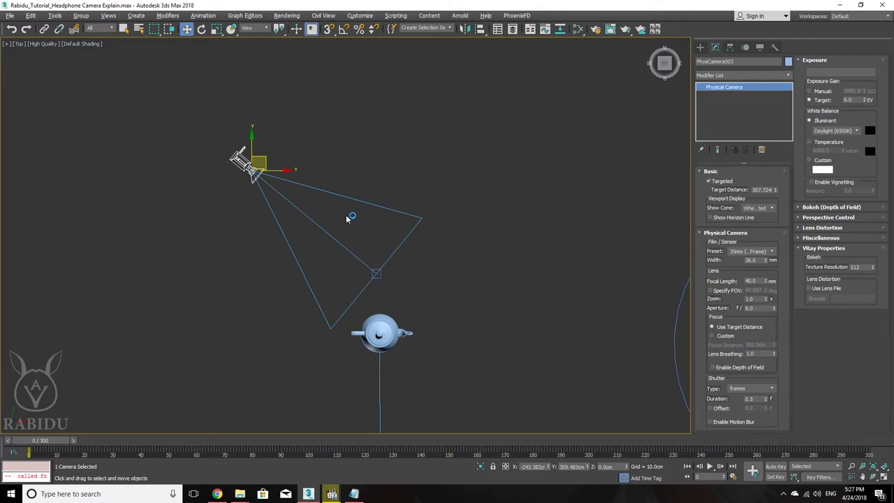
- Apply the two-viewport layout from Configure Viewports (Alt+B) on the Layout tab
{"action": "right_click", "coordinate": [739, 31]}
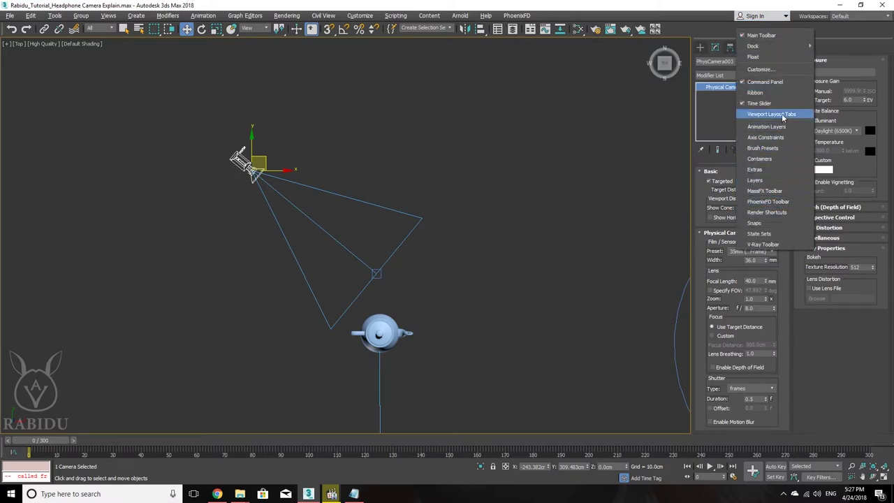
{"action": "left_click", "coordinate": [538, 102]}
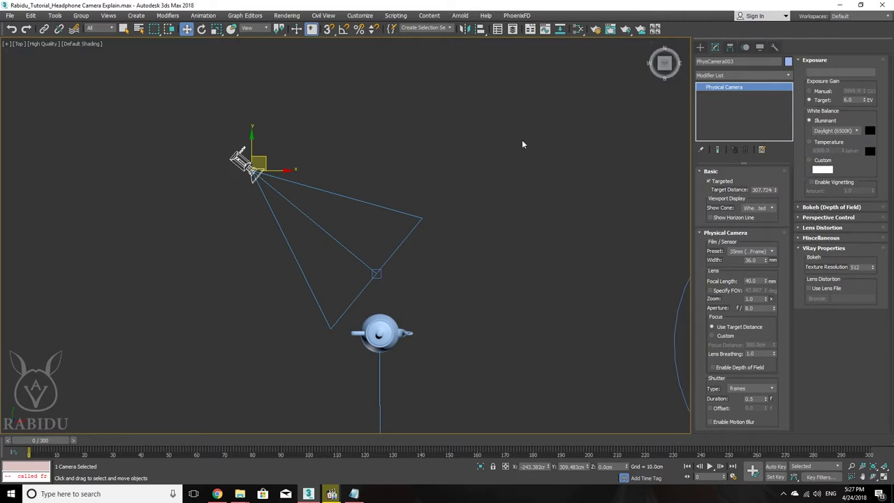
{"action": "right_click", "coordinate": [665, 66]}
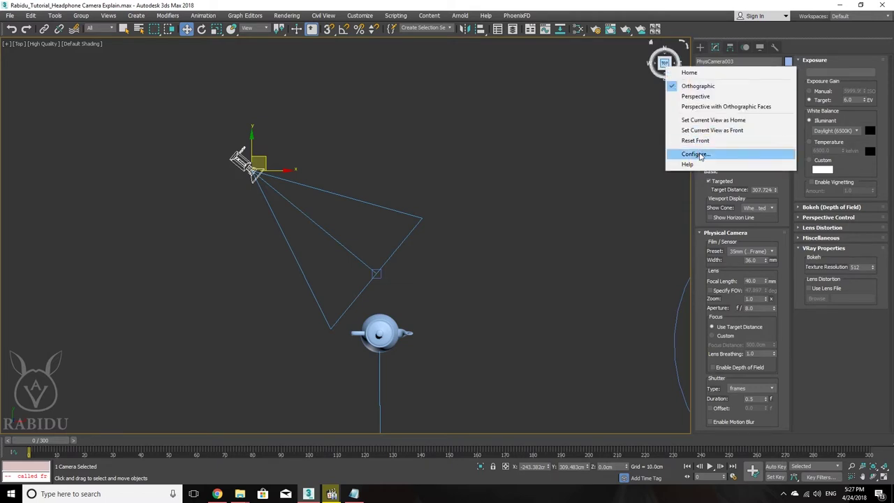
{"action": "left_click", "coordinate": [583, 13]}
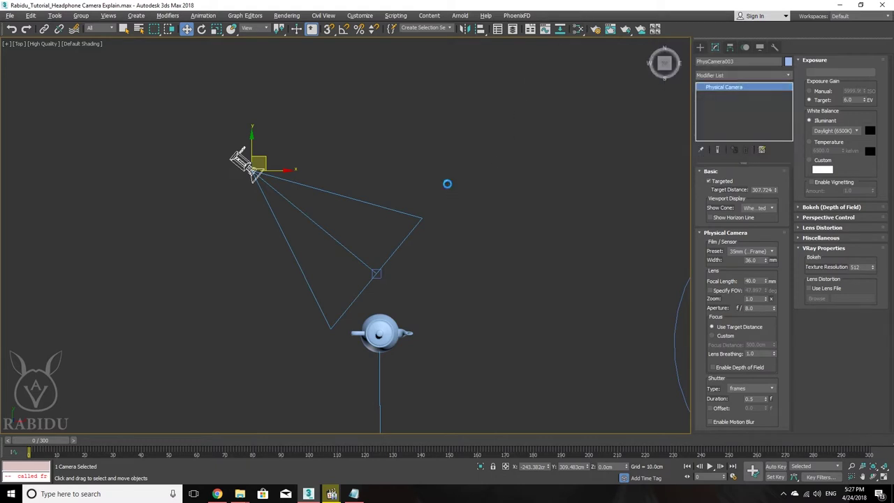
{"action": "key", "text": "alt+b"}
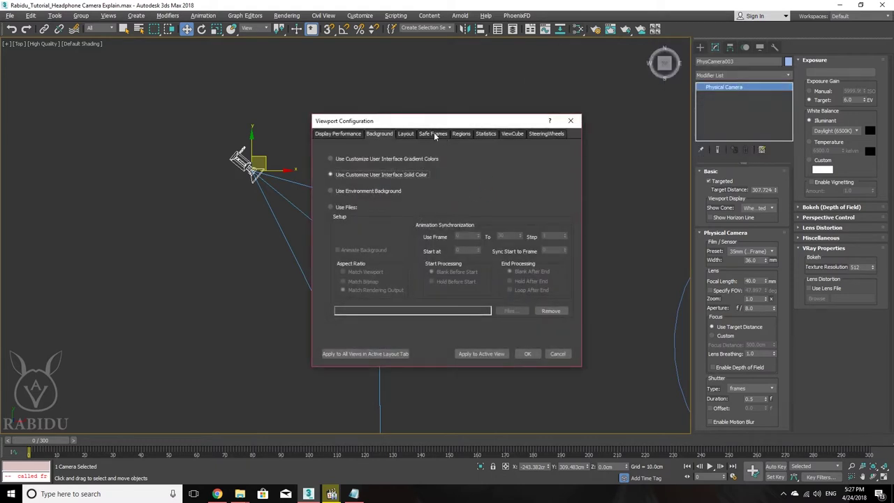
{"action": "left_click", "coordinate": [405, 134]}
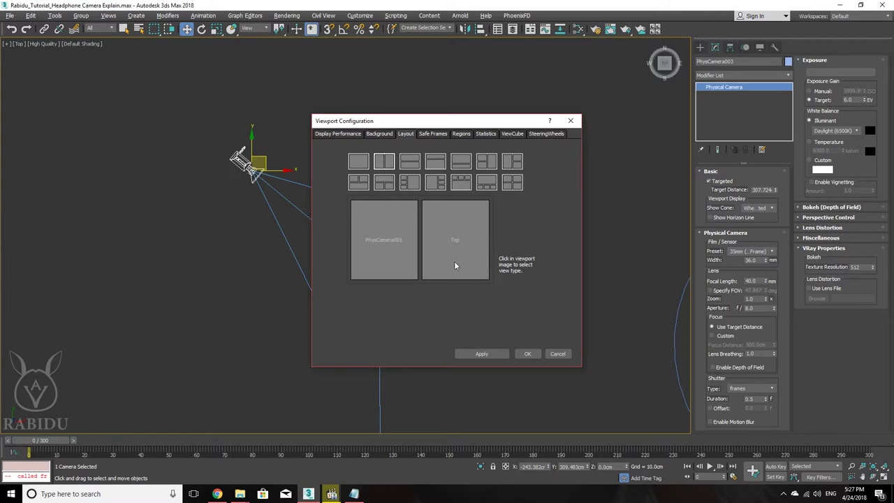
{"action": "left_click", "coordinate": [528, 353]}
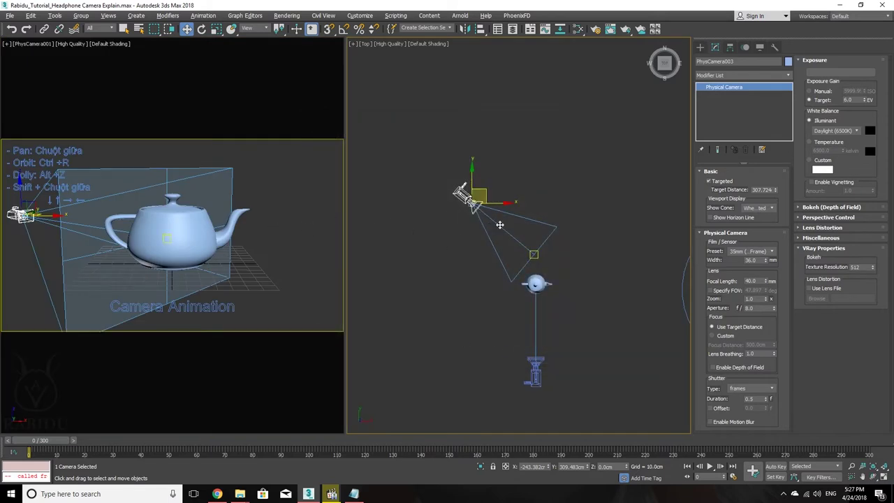
- Select the new camera PhysCamera003 near the teapot, undoing an accidental delete
{"action": "middle_click_drag", "start_coordinate": [501, 226], "coordinate": [496, 209]}
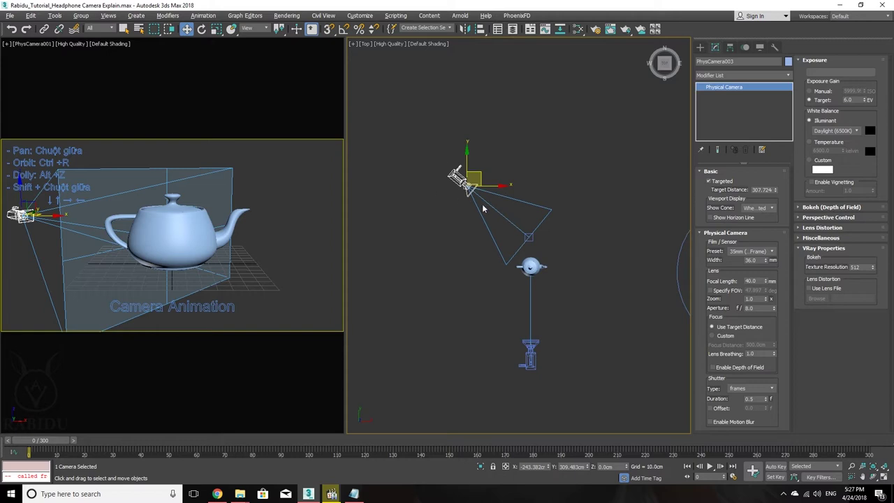
{"action": "left_click_drag", "start_coordinate": [433, 217], "coordinate": [438, 225]}
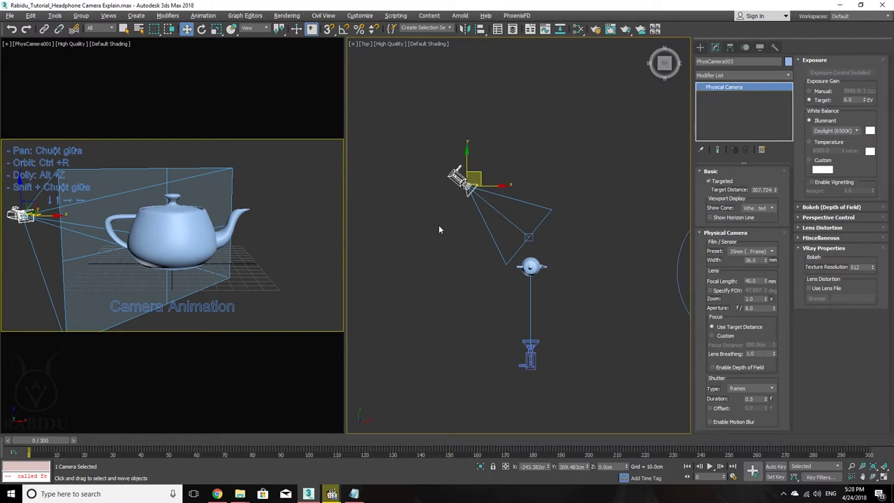
{"action": "key", "text": "Delete"}
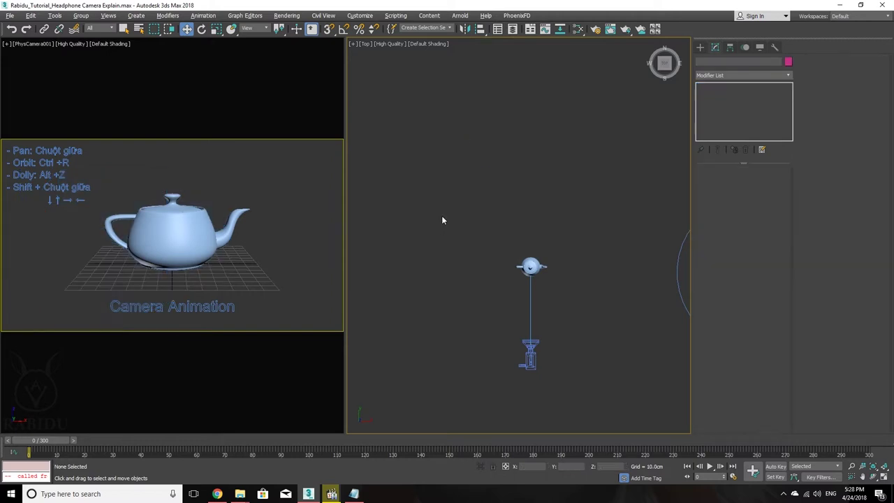
{"action": "key", "text": "ctrl+z"}
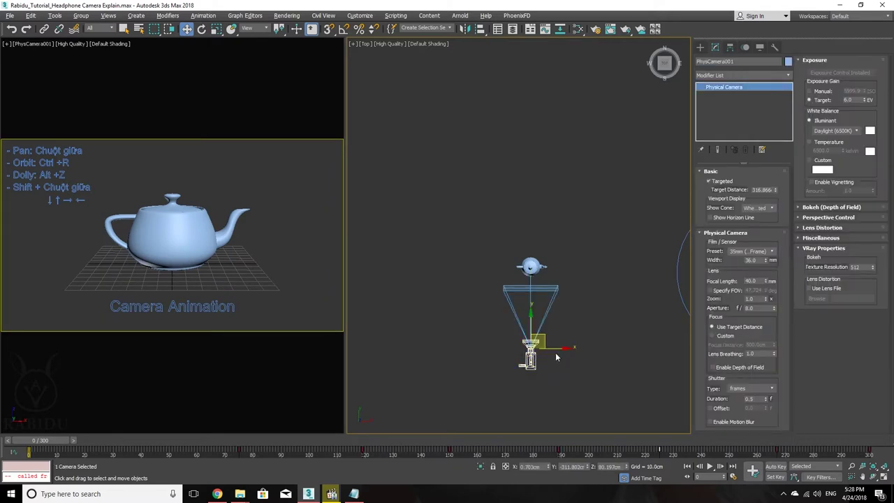
{"action": "left_click", "coordinate": [504, 320]}
{"action": "key", "text": "ctrl+c"}
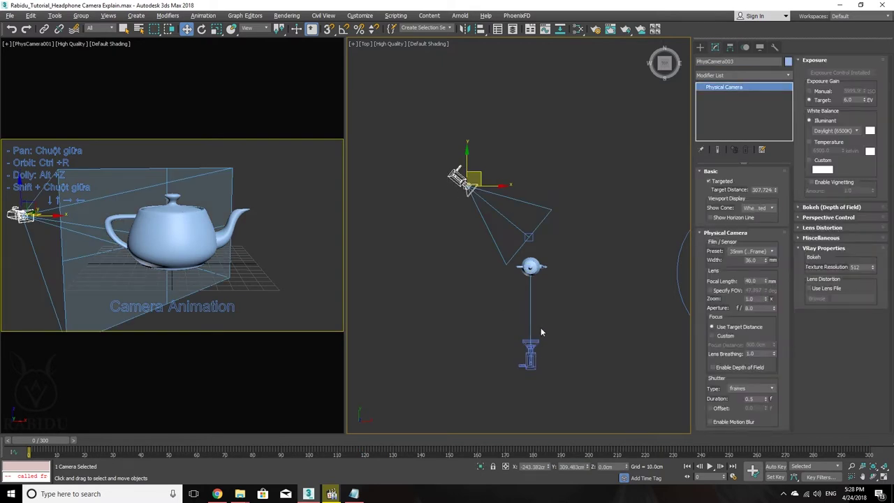
{"action": "left_click", "coordinate": [504, 382]}
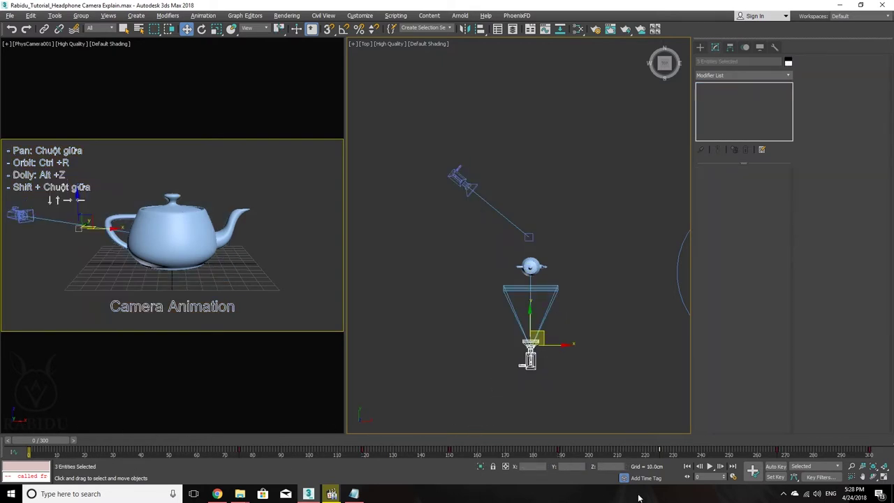
{"action": "left_click", "coordinate": [457, 181]}
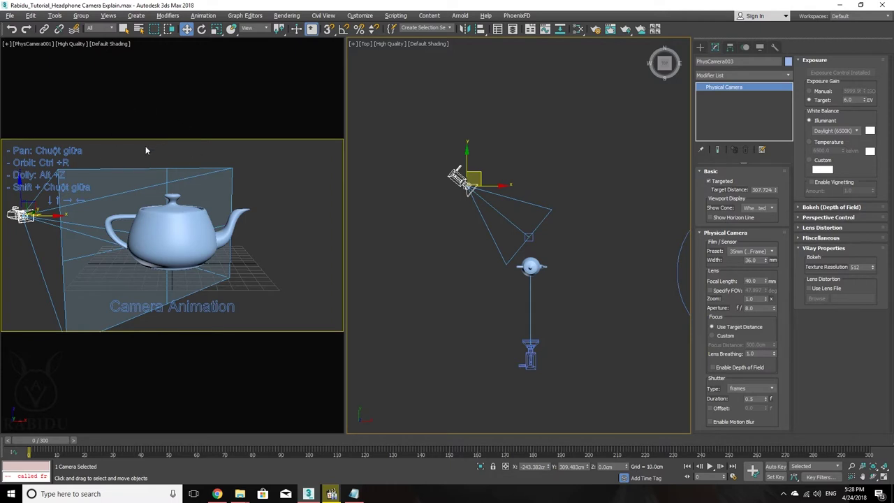
- Make the left viewport a Top view, then zoom out and pan to frame camera and teapot
{"action": "key", "text": "t"}
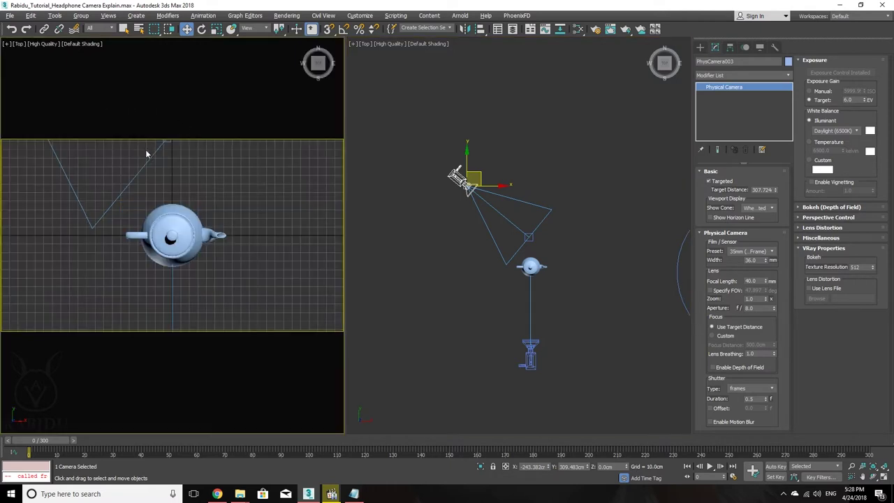
{"action": "scroll", "coordinate": [178, 194], "scroll_direction": "down", "scroll_amount": 3}
{"action": "scroll", "coordinate": [179, 190], "scroll_direction": "down", "scroll_amount": 3}
{"action": "scroll", "coordinate": [193, 195], "scroll_direction": "down", "scroll_amount": 2}
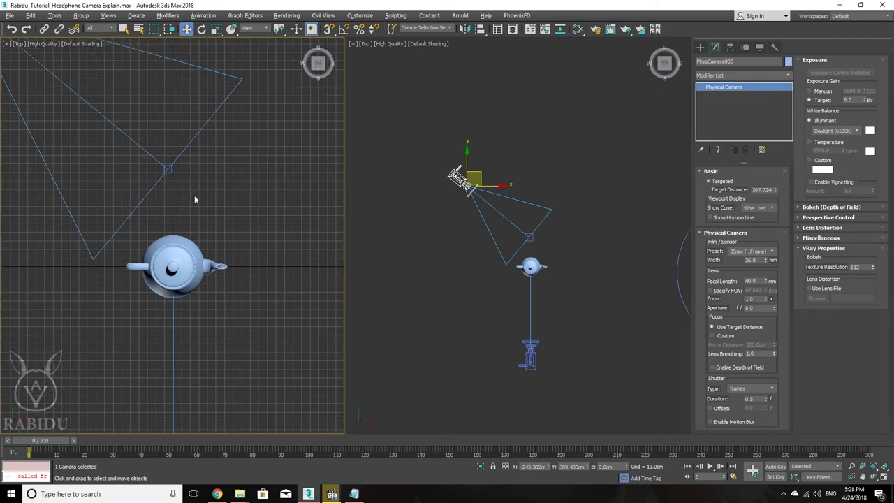
{"action": "scroll", "coordinate": [217, 178], "scroll_direction": "down", "scroll_amount": 2}
{"action": "middle_click_drag", "start_coordinate": [173, 175], "coordinate": [157, 185]}
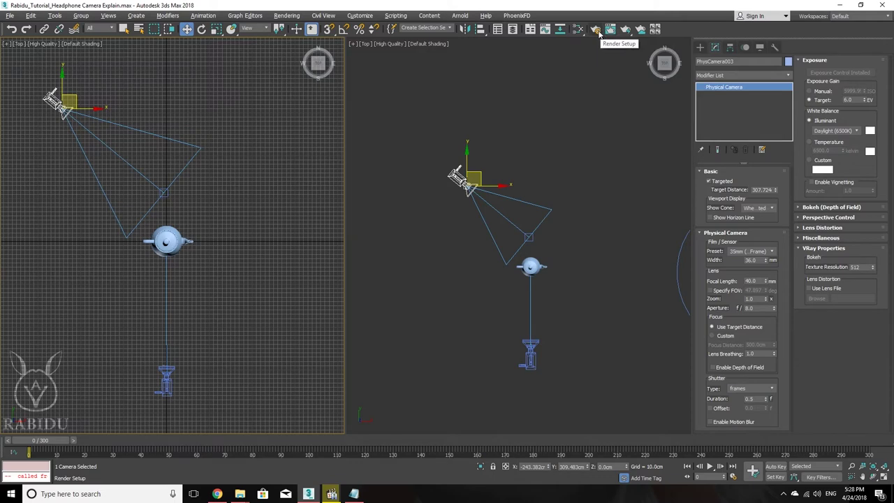
{"action": "left_click", "coordinate": [595, 30]}
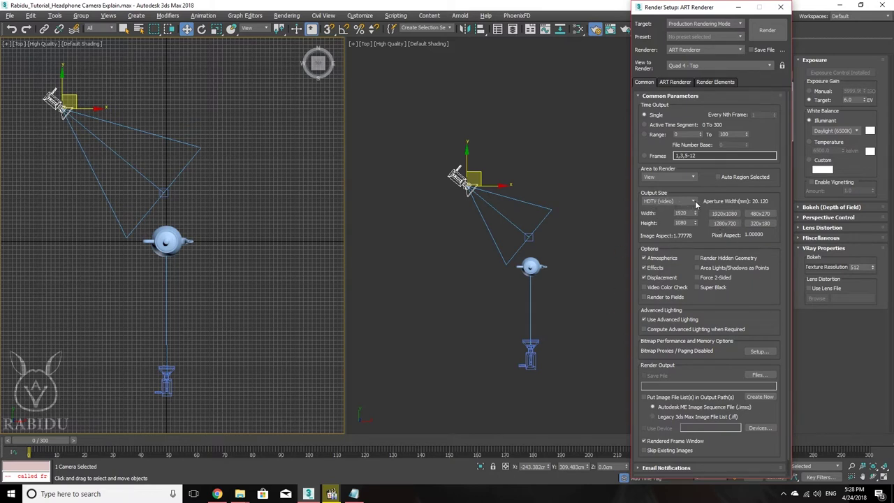
{"action": "left_click", "coordinate": [695, 201]}
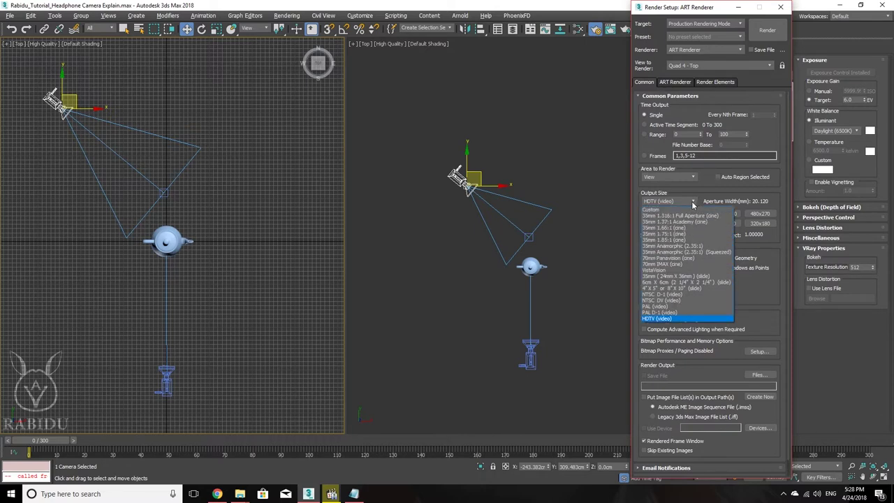
{"action": "left_click", "coordinate": [666, 320]}
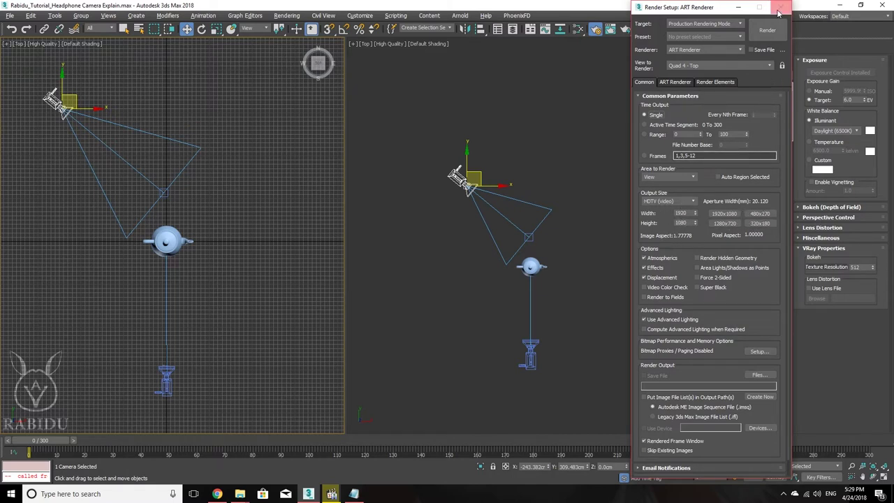
{"action": "left_click", "coordinate": [669, 200]}
{"action": "left_click", "coordinate": [663, 210]}
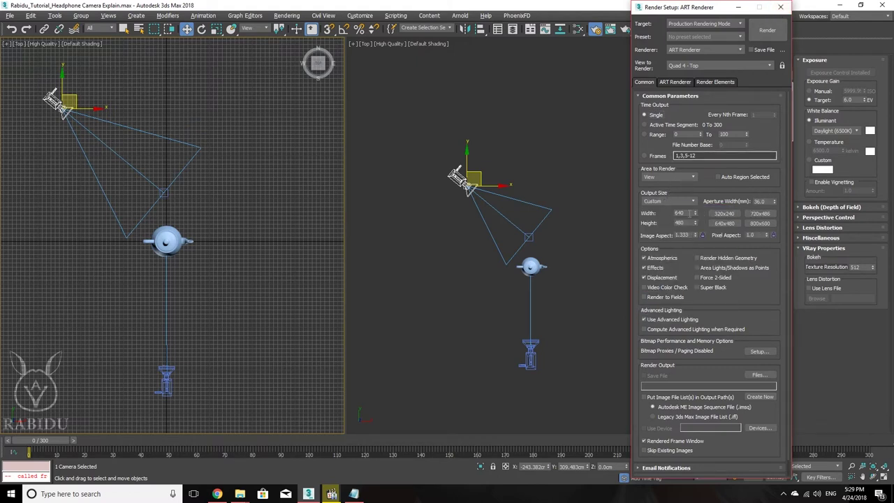
{"action": "left_click", "coordinate": [688, 204]}
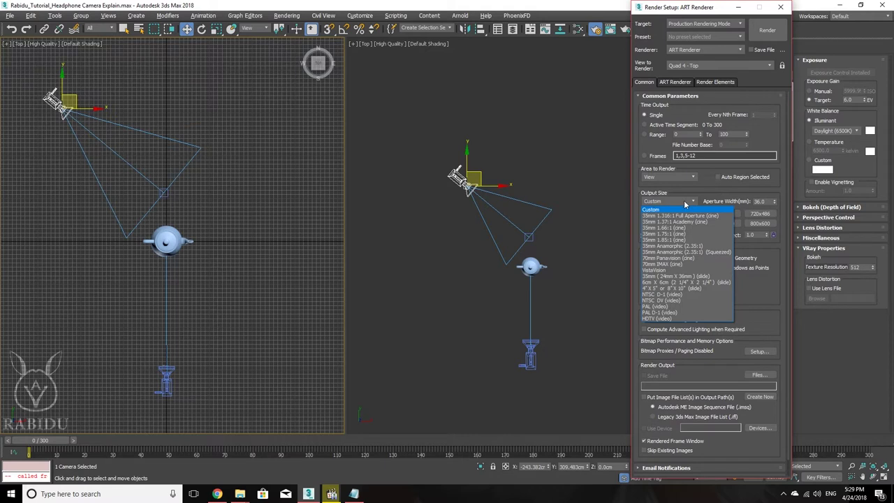
{"action": "left_click", "coordinate": [663, 319]}
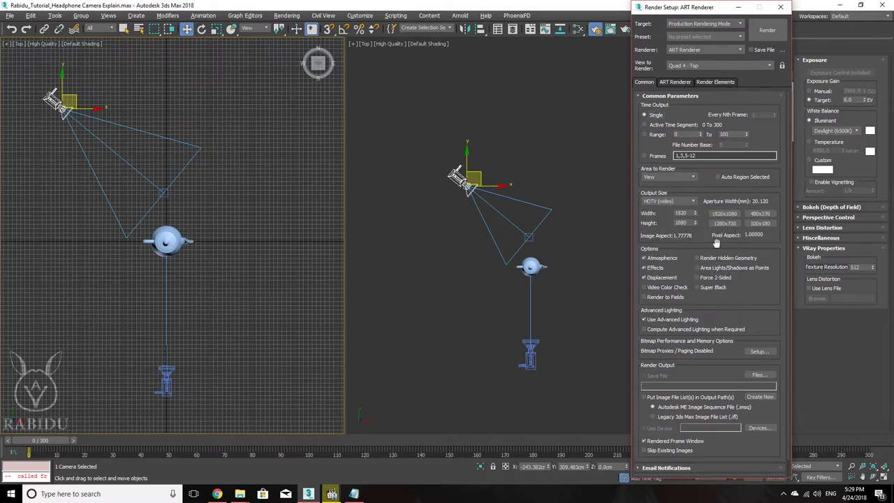
{"action": "left_click", "coordinate": [780, 7]}
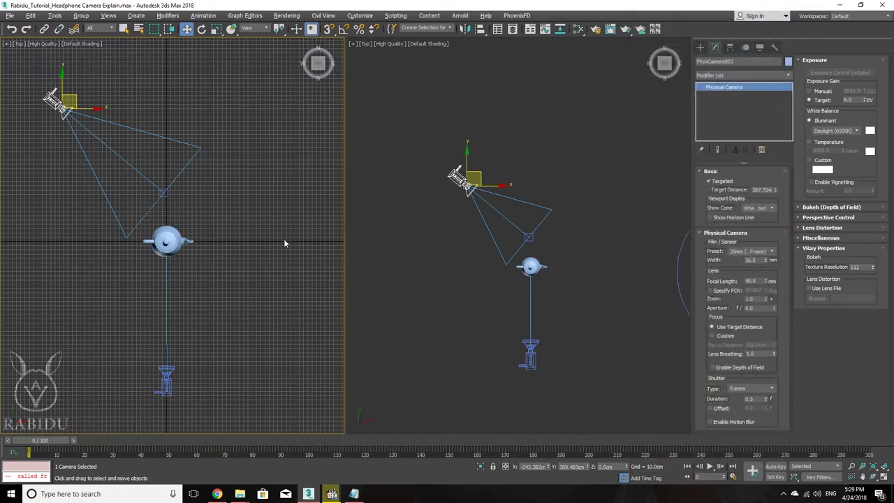
- Look through PhysCamera003 in the left viewport and move it toward the teapot in the Top view
{"action": "left_click", "coordinate": [500, 172]}
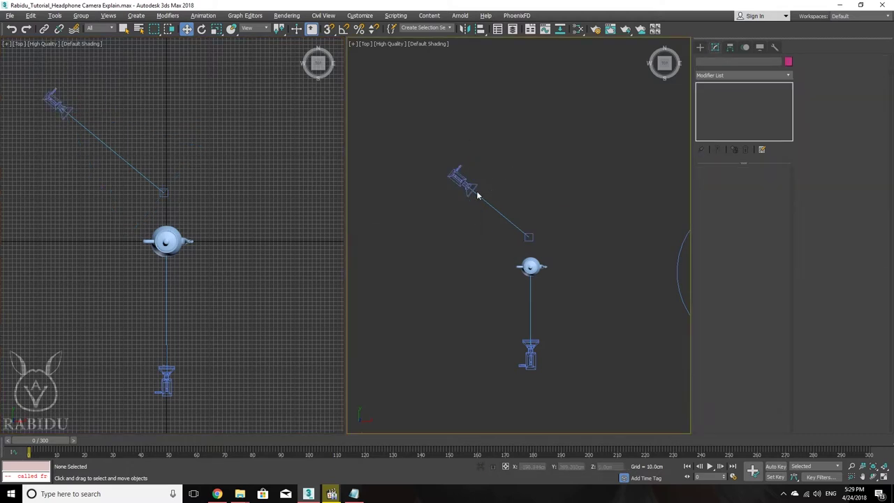
{"action": "left_click", "coordinate": [456, 183]}
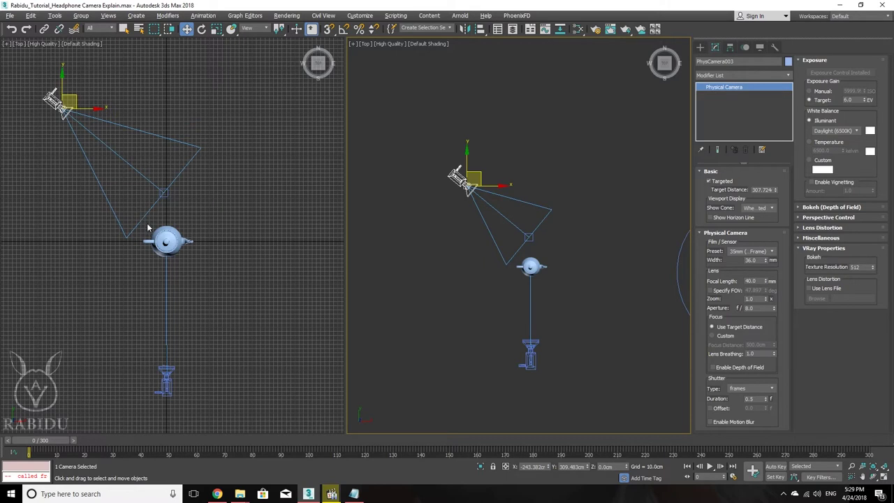
{"action": "key", "text": "c"}
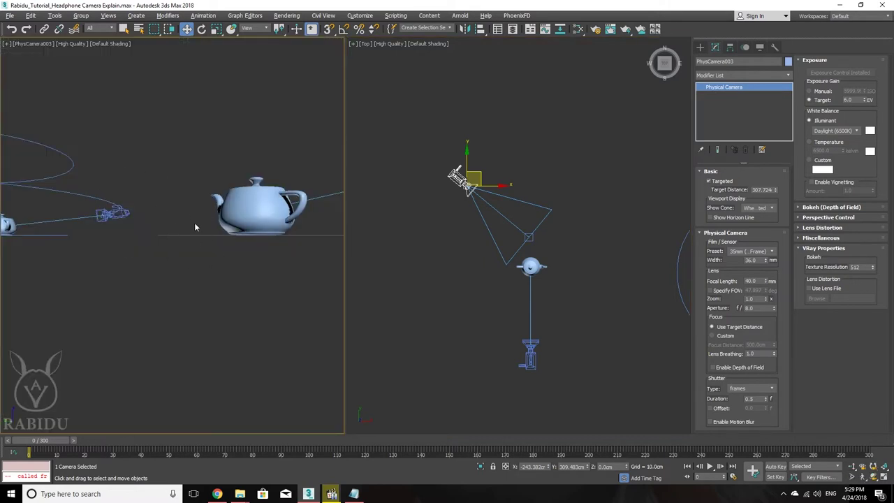
{"action": "left_click", "coordinate": [482, 176]}
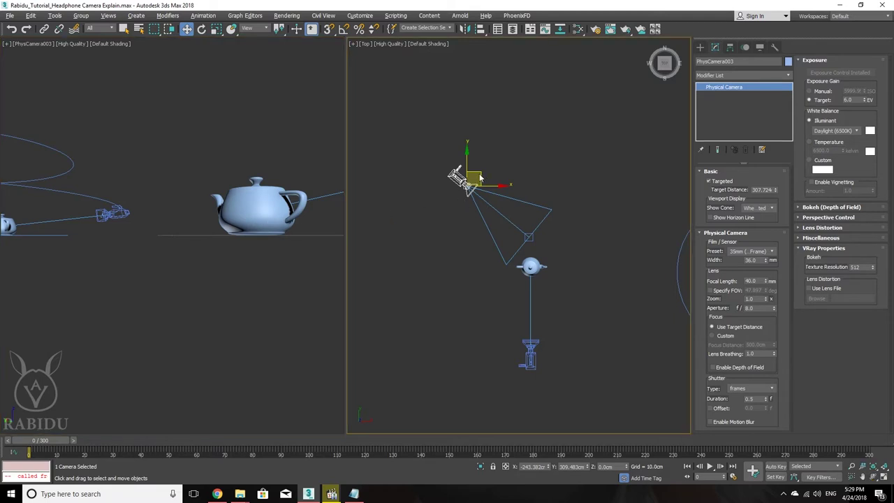
{"action": "mouse_move", "coordinate": [482, 176]}
{"action": "left_mouse_down"}
{"action": "mouse_move", "coordinate": [475, 227]}
{"action": "mouse_move", "coordinate": [489, 141]}
{"action": "mouse_move", "coordinate": [569, 144]}
{"action": "mouse_move", "coordinate": [593, 189]}
{"action": "mouse_move", "coordinate": [570, 202]}
{"action": "mouse_move", "coordinate": [527, 139]}
{"action": "mouse_move", "coordinate": [458, 140]}
{"action": "mouse_move", "coordinate": [461, 180]}
{"action": "mouse_move", "coordinate": [535, 167]}
{"action": "mouse_move", "coordinate": [524, 157]}
{"action": "left_mouse_up"}
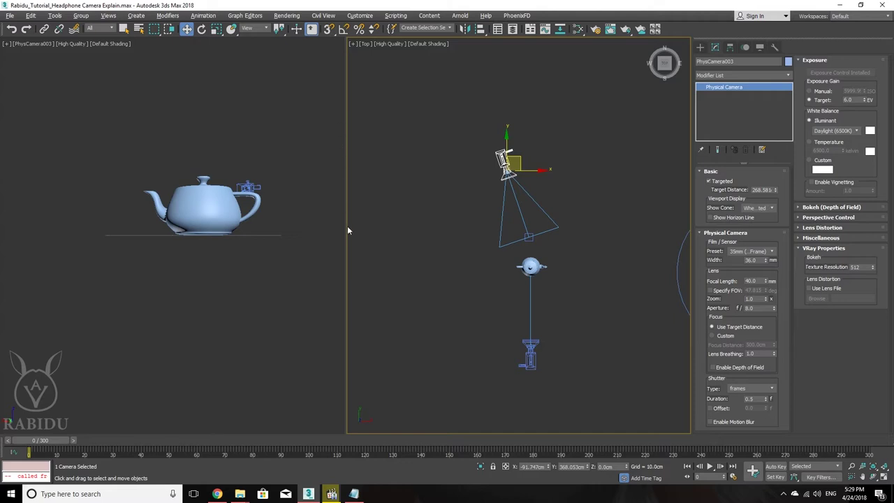
- Select PhysCamera001 below the teapot and view the scene through it with C
{"action": "middle_click", "coordinate": [278, 229]}
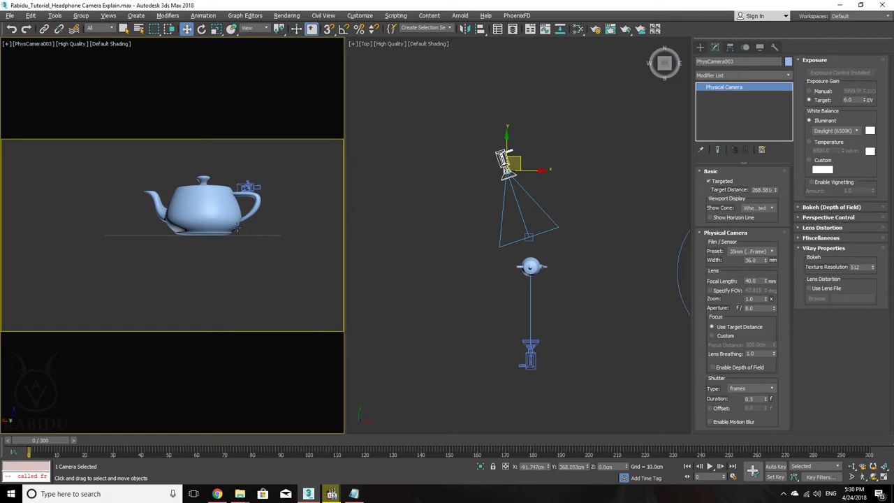
{"action": "left_click_drag", "start_coordinate": [465, 132], "coordinate": [561, 226]}
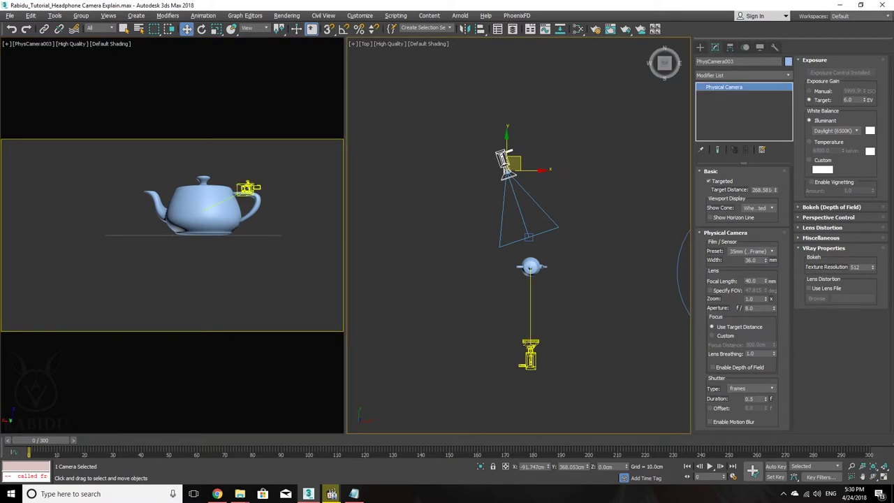
{"action": "left_click", "coordinate": [531, 352]}
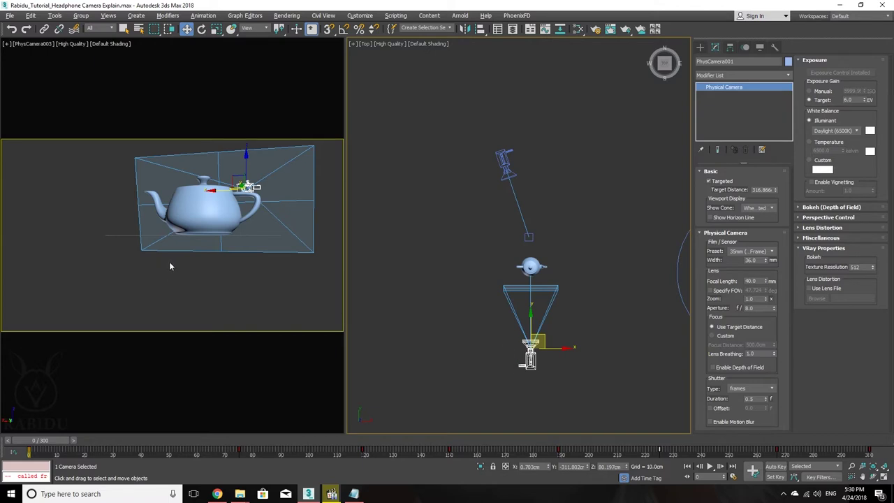
{"action": "key", "text": "c"}
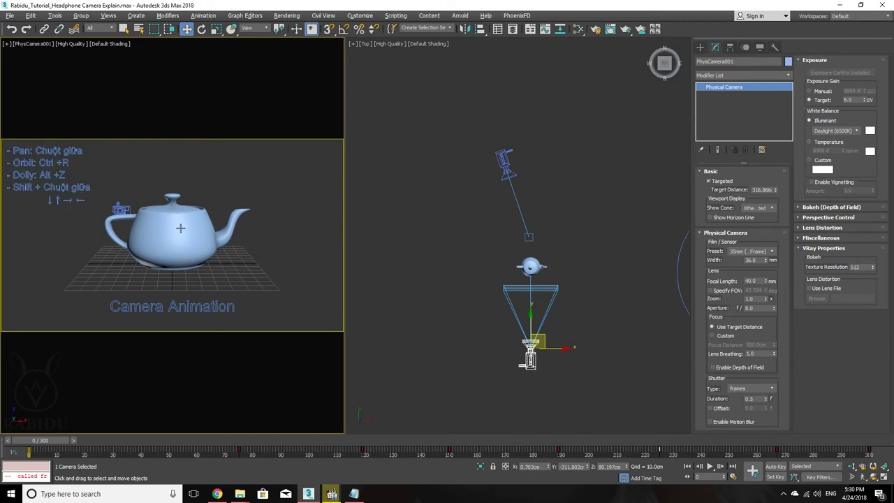
- Truck PhysCamera001, then orbit it (Ctrl+R) around the teapot to a side-on view
{"action": "mouse_move", "coordinate": [180, 226]}
{"action": "middle_mouse_down"}
{"action": "mouse_move", "coordinate": [215, 222]}
{"action": "mouse_move", "coordinate": [123, 200]}
{"action": "mouse_move", "coordinate": [244, 197]}
{"action": "mouse_move", "coordinate": [259, 220]}
{"action": "mouse_move", "coordinate": [155, 232]}
{"action": "mouse_move", "coordinate": [203, 176]}
{"action": "mouse_move", "coordinate": [179, 174]}
{"action": "mouse_move", "coordinate": [182, 244]}
{"action": "mouse_move", "coordinate": [253, 201]}
{"action": "mouse_move", "coordinate": [157, 230]}
{"action": "mouse_move", "coordinate": [188, 218]}
{"action": "mouse_move", "coordinate": [188, 204]}
{"action": "mouse_move", "coordinate": [183, 230]}
{"action": "middle_mouse_up"}
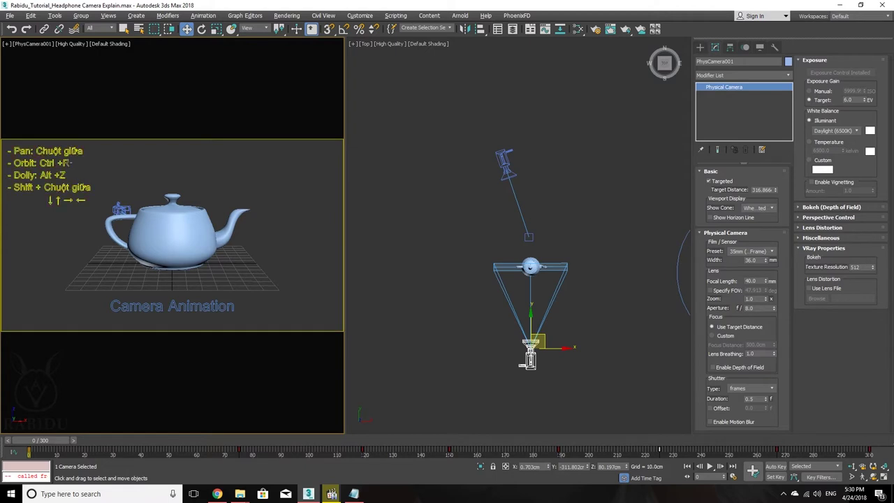
{"action": "mouse_move", "coordinate": [186, 219]}
{"action": "middle_mouse_down"}
{"action": "mouse_move", "coordinate": [178, 181]}
{"action": "mouse_move", "coordinate": [143, 189]}
{"action": "mouse_move", "coordinate": [203, 185]}
{"action": "mouse_move", "coordinate": [219, 198]}
{"action": "mouse_move", "coordinate": [204, 233]}
{"action": "middle_mouse_up"}
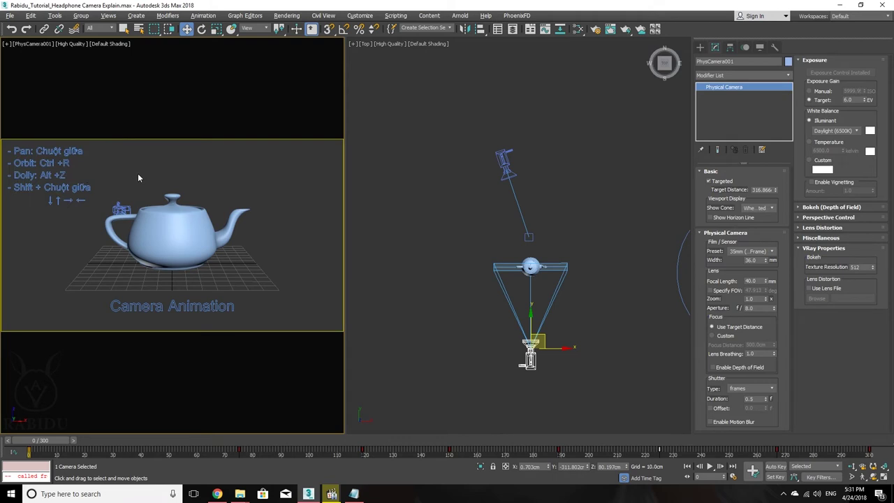
{"action": "key", "text": "ctrl+r"}
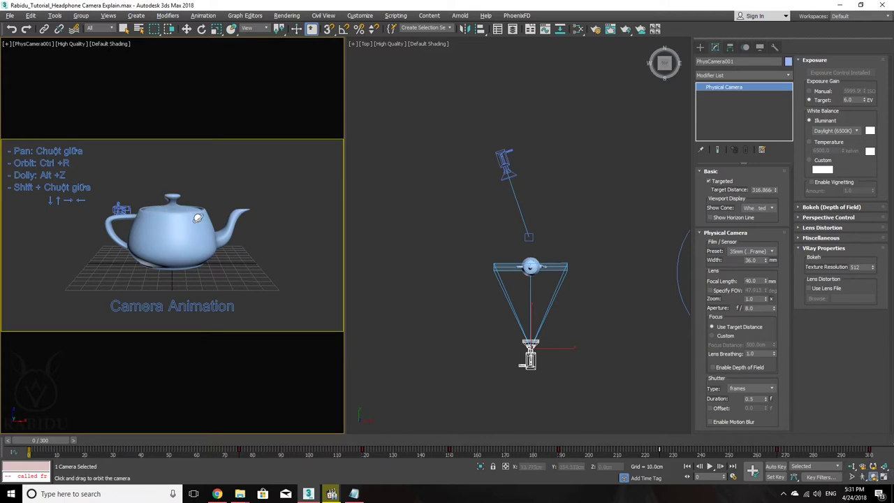
{"action": "mouse_move", "coordinate": [205, 210]}
{"action": "left_mouse_down"}
{"action": "mouse_move", "coordinate": [168, 219]}
{"action": "mouse_move", "coordinate": [202, 235]}
{"action": "mouse_move", "coordinate": [173, 237]}
{"action": "left_mouse_up"}
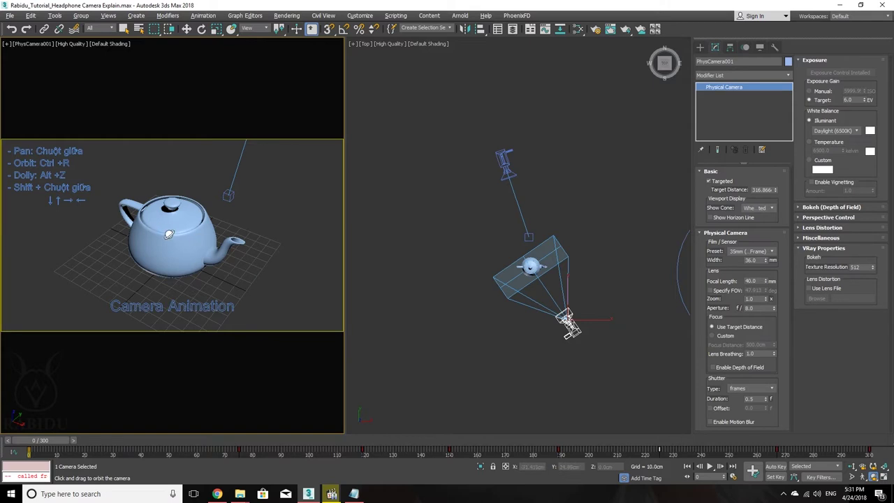
{"action": "mouse_move", "coordinate": [167, 229]}
{"action": "left_mouse_down"}
{"action": "mouse_move", "coordinate": [182, 228]}
{"action": "mouse_move", "coordinate": [64, 216]}
{"action": "mouse_move", "coordinate": [32, 249]}
{"action": "mouse_move", "coordinate": [90, 293]}
{"action": "mouse_move", "coordinate": [200, 295]}
{"action": "mouse_move", "coordinate": [292, 228]}
{"action": "mouse_move", "coordinate": [347, 273]}
{"action": "mouse_move", "coordinate": [298, 229]}
{"action": "mouse_move", "coordinate": [373, 227]}
{"action": "mouse_move", "coordinate": [378, 237]}
{"action": "mouse_move", "coordinate": [375, 223]}
{"action": "mouse_move", "coordinate": [339, 221]}
{"action": "mouse_move", "coordinate": [295, 223]}
{"action": "mouse_move", "coordinate": [278, 241]}
{"action": "left_mouse_up"}
- Select PhysCamera001's target from the quad menu and move it onto the teapot's centre
{"action": "right_click", "coordinate": [598, 280]}
{"action": "right_click", "coordinate": [571, 260]}
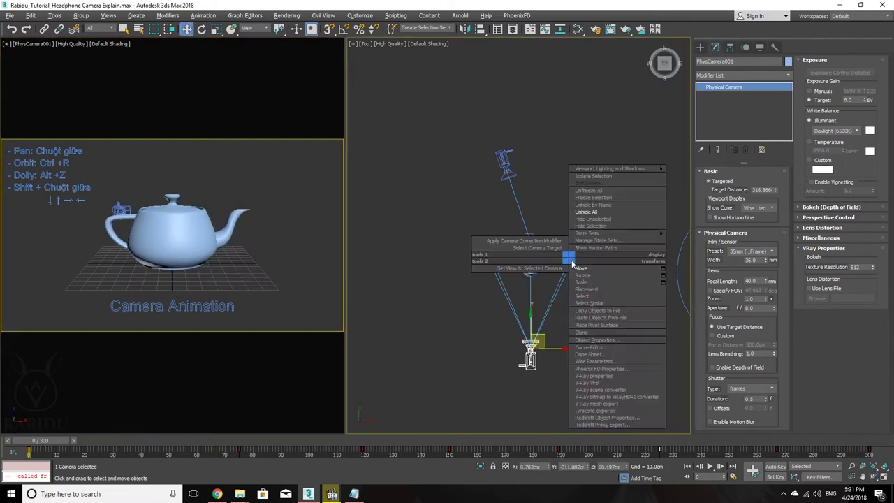
{"action": "left_click", "coordinate": [559, 11]}
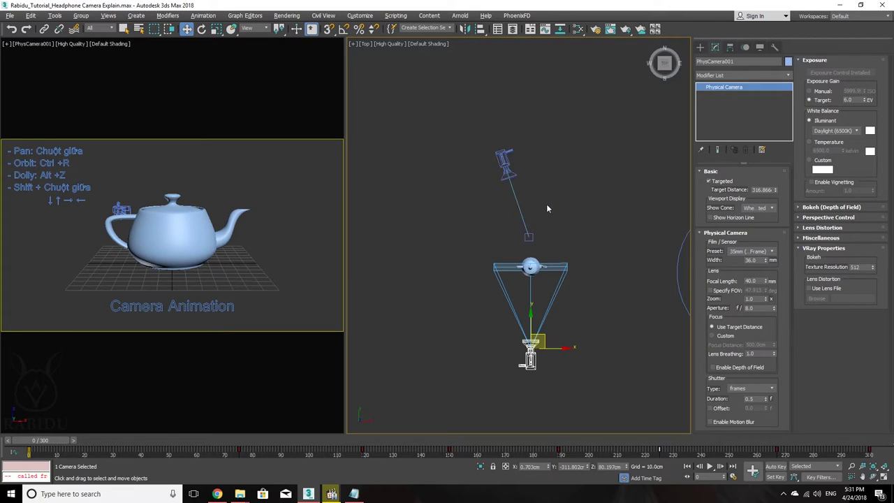
{"action": "right_click", "coordinate": [579, 222]}
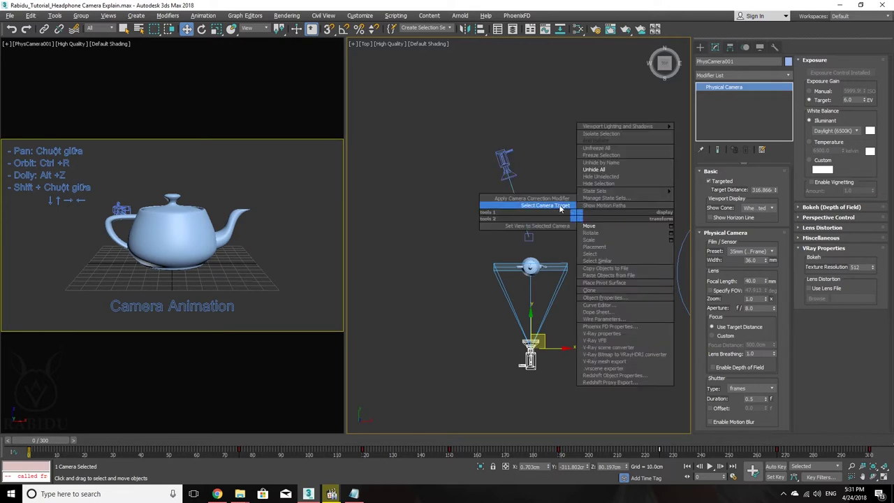
{"action": "left_click", "coordinate": [560, 207]}
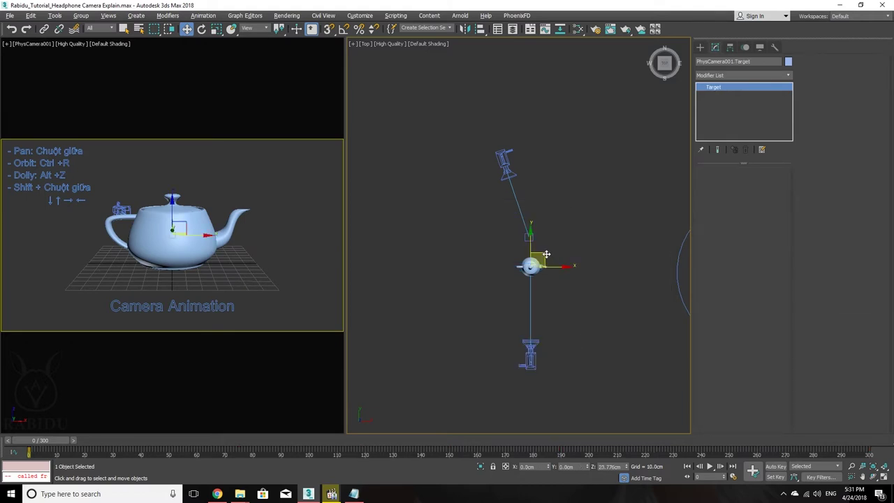
{"action": "mouse_move", "coordinate": [541, 253]}
{"action": "left_mouse_down"}
{"action": "mouse_move", "coordinate": [451, 189]}
{"action": "mouse_move", "coordinate": [570, 227]}
{"action": "mouse_move", "coordinate": [540, 243]}
{"action": "mouse_move", "coordinate": [558, 193]}
{"action": "mouse_move", "coordinate": [542, 251]}
{"action": "mouse_move", "coordinate": [514, 244]}
{"action": "mouse_move", "coordinate": [547, 229]}
{"action": "mouse_move", "coordinate": [553, 260]}
{"action": "mouse_move", "coordinate": [535, 280]}
{"action": "mouse_move", "coordinate": [541, 202]}
{"action": "mouse_move", "coordinate": [495, 189]}
{"action": "mouse_move", "coordinate": [481, 244]}
{"action": "mouse_move", "coordinate": [575, 268]}
{"action": "mouse_move", "coordinate": [567, 246]}
{"action": "mouse_move", "coordinate": [525, 245]}
{"action": "mouse_move", "coordinate": [553, 250]}
{"action": "mouse_move", "coordinate": [525, 257]}
{"action": "mouse_move", "coordinate": [533, 264]}
{"action": "mouse_move", "coordinate": [573, 254]}
{"action": "mouse_move", "coordinate": [522, 243]}
{"action": "mouse_move", "coordinate": [559, 253]}
{"action": "mouse_move", "coordinate": [562, 243]}
{"action": "mouse_move", "coordinate": [553, 265]}
{"action": "mouse_move", "coordinate": [558, 253]}
{"action": "left_mouse_up"}
- Dolly PhysCamera001 closer to the teapot with Alt+Z, then return to the Move tool
{"action": "key", "text": "alt+z"}
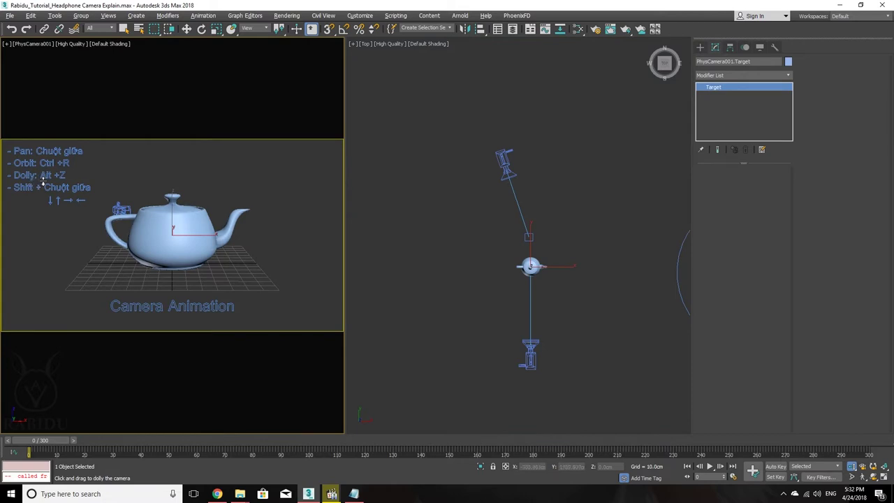
{"action": "mouse_move", "coordinate": [181, 176]}
{"action": "left_mouse_down"}
{"action": "mouse_move", "coordinate": [180, 197]}
{"action": "mouse_move", "coordinate": [183, 149]}
{"action": "mouse_move", "coordinate": [166, 222]}
{"action": "mouse_move", "coordinate": [180, 159]}
{"action": "mouse_move", "coordinate": [175, 221]}
{"action": "left_mouse_up"}
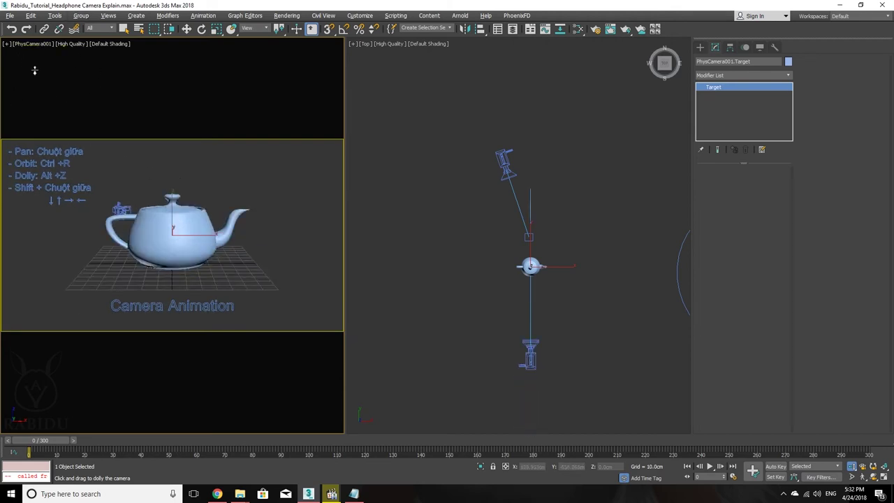
{"action": "key", "text": "w"}
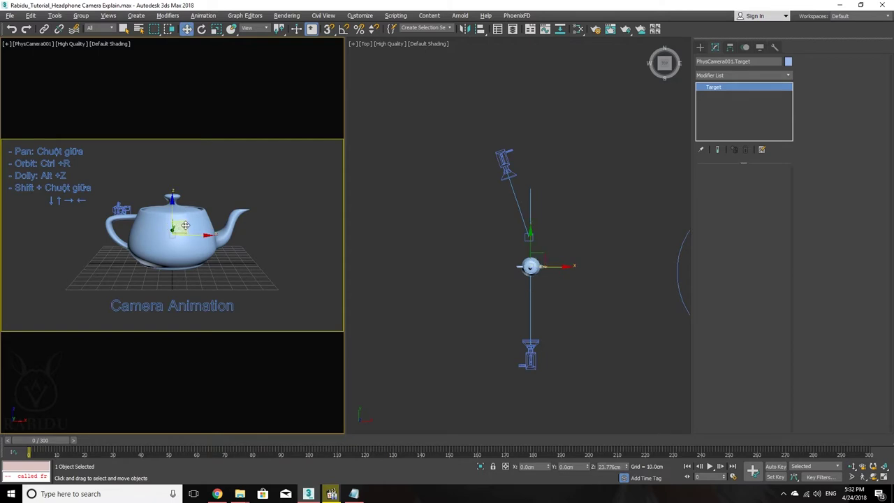
{"action": "mouse_move", "coordinate": [530, 265]}
{"action": "middle_mouse_down"}
{"action": "mouse_move", "coordinate": [508, 260]}
{"action": "mouse_move", "coordinate": [515, 244]}
{"action": "mouse_move", "coordinate": [504, 245]}
{"action": "middle_mouse_up"}
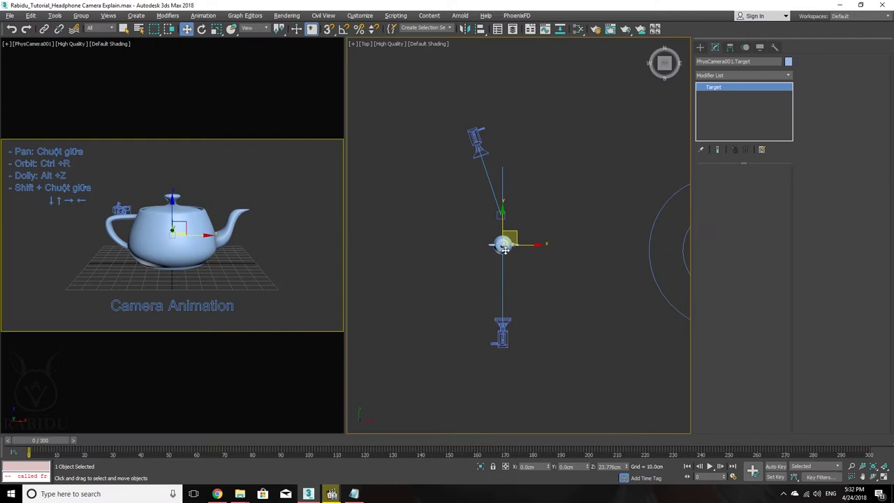
- Dolly PhysCamera001 toward the teapot and nudge its target slightly left
{"action": "scroll", "coordinate": [504, 246], "scroll_direction": "down", "scroll_amount": 2}
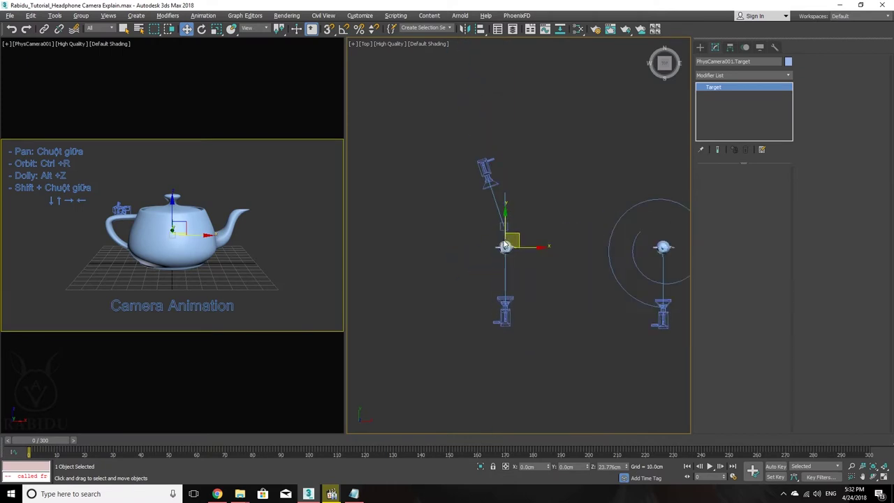
{"action": "scroll", "coordinate": [506, 246], "scroll_direction": "up", "scroll_amount": 5}
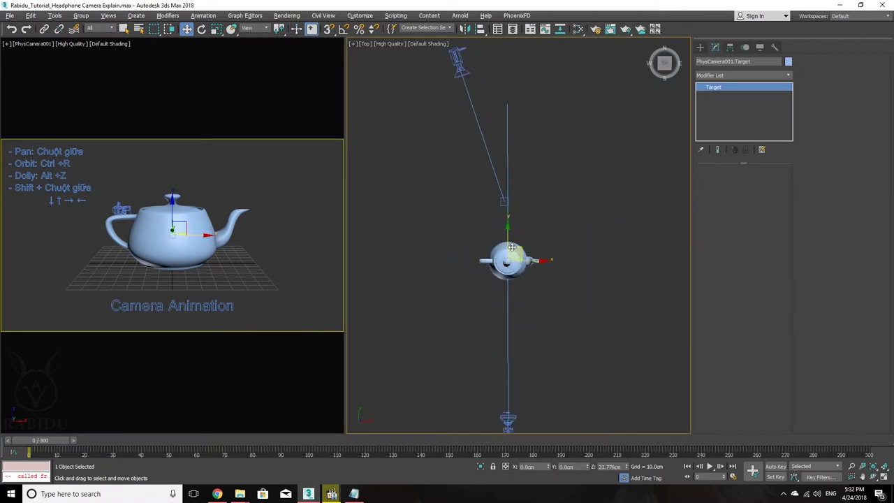
{"action": "middle_click", "coordinate": [216, 200]}
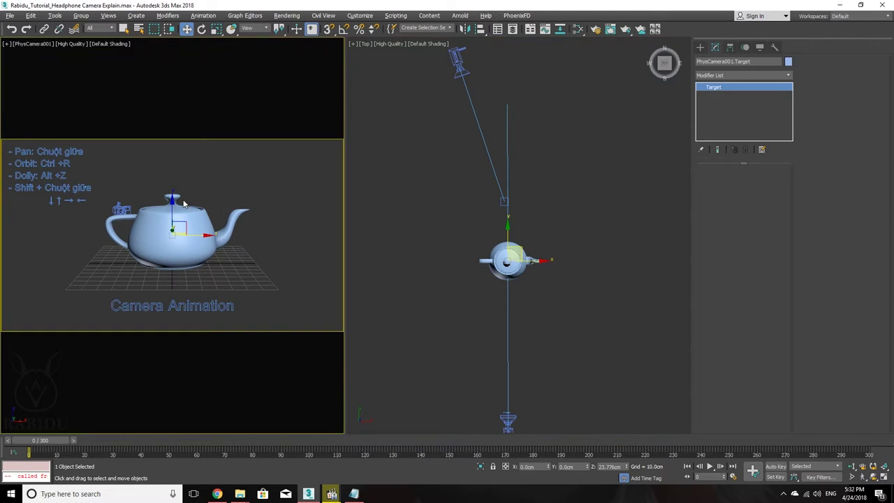
{"action": "key", "text": "alt+z"}
{"action": "mouse_move", "coordinate": [184, 203]}
{"action": "left_mouse_down"}
{"action": "mouse_move", "coordinate": [175, 261]}
{"action": "mouse_move", "coordinate": [175, 190]}
{"action": "mouse_move", "coordinate": [177, 228]}
{"action": "left_mouse_up"}
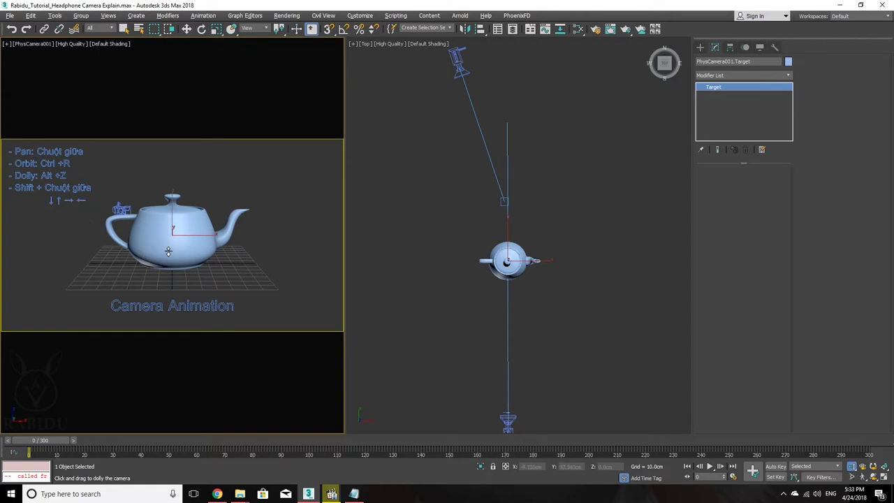
{"action": "key", "text": "w"}
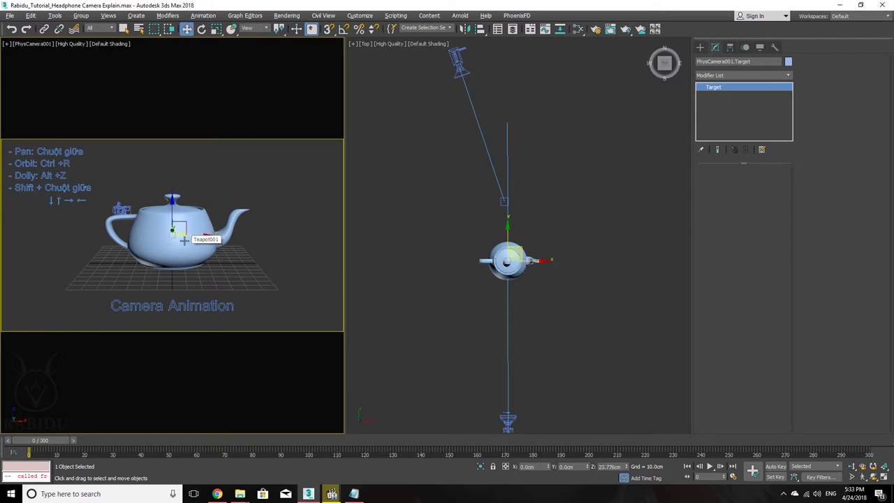
{"action": "mouse_move", "coordinate": [184, 239]}
{"action": "left_mouse_down"}
{"action": "mouse_move", "coordinate": [199, 259]}
{"action": "mouse_move", "coordinate": [208, 120]}
{"action": "mouse_move", "coordinate": [212, 333]}
{"action": "mouse_move", "coordinate": [177, 50]}
{"action": "mouse_move", "coordinate": [119, 150]}
{"action": "mouse_move", "coordinate": [279, 253]}
{"action": "mouse_move", "coordinate": [189, 242]}
{"action": "left_mouse_up"}
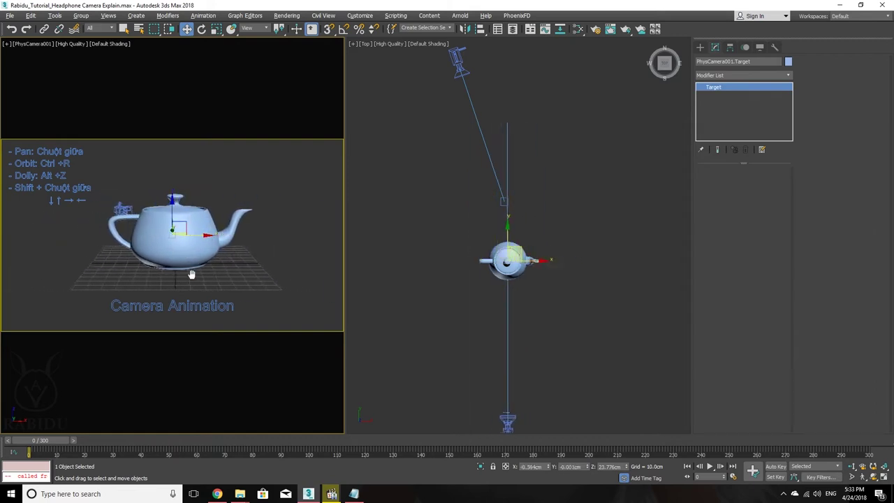
- Try moving the camera target and camera around the teapot, then undo the target move
{"action": "left_click_drag", "start_coordinate": [189, 241], "coordinate": [258, 237]}
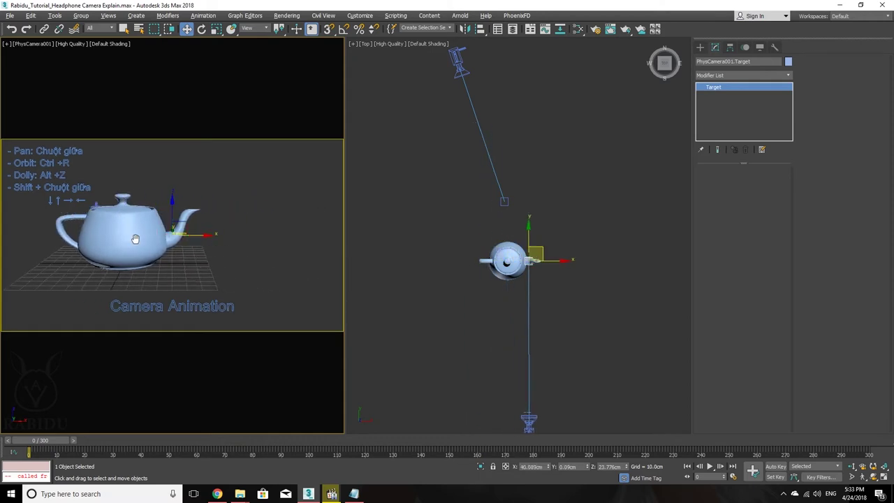
{"action": "mouse_move", "coordinate": [258, 237]}
{"action": "middle_mouse_down"}
{"action": "mouse_move", "coordinate": [240, 249]}
{"action": "mouse_move", "coordinate": [117, 236]}
{"action": "mouse_move", "coordinate": [189, 231]}
{"action": "mouse_move", "coordinate": [228, 242]}
{"action": "mouse_move", "coordinate": [199, 230]}
{"action": "mouse_move", "coordinate": [248, 240]}
{"action": "mouse_move", "coordinate": [166, 184]}
{"action": "mouse_move", "coordinate": [186, 195]}
{"action": "middle_mouse_up"}
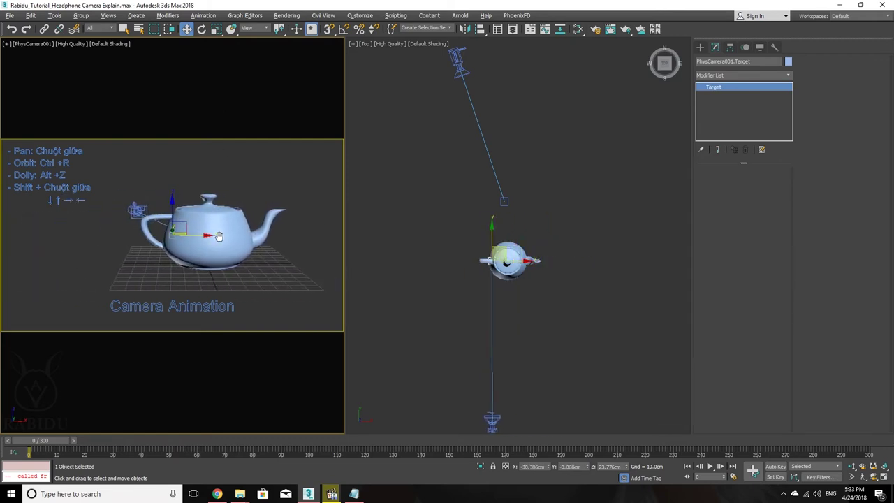
{"action": "right_click", "coordinate": [248, 239], "text": "shift"}
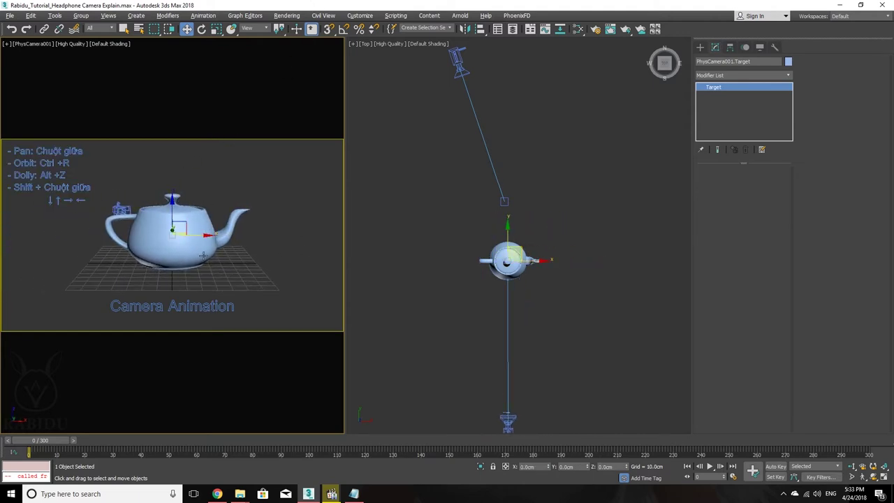
{"action": "mouse_move", "coordinate": [258, 244]}
{"action": "middle_mouse_down"}
{"action": "mouse_move", "coordinate": [256, 227]}
{"action": "mouse_move", "coordinate": [259, 303]}
{"action": "mouse_move", "coordinate": [266, 200]}
{"action": "mouse_move", "coordinate": [345, 226]}
{"action": "mouse_move", "coordinate": [309, 207]}
{"action": "mouse_move", "coordinate": [42, 230]}
{"action": "mouse_move", "coordinate": [320, 237]}
{"action": "mouse_move", "coordinate": [230, 253]}
{"action": "mouse_move", "coordinate": [262, 151]}
{"action": "mouse_move", "coordinate": [54, 235]}
{"action": "mouse_move", "coordinate": [1, 215]}
{"action": "mouse_move", "coordinate": [230, 286]}
{"action": "mouse_move", "coordinate": [250, 201]}
{"action": "mouse_move", "coordinate": [257, 278]}
{"action": "mouse_move", "coordinate": [270, 248]}
{"action": "mouse_move", "coordinate": [261, 222]}
{"action": "mouse_move", "coordinate": [260, 266]}
{"action": "mouse_move", "coordinate": [254, 206]}
{"action": "mouse_move", "coordinate": [251, 262]}
{"action": "middle_mouse_up"}
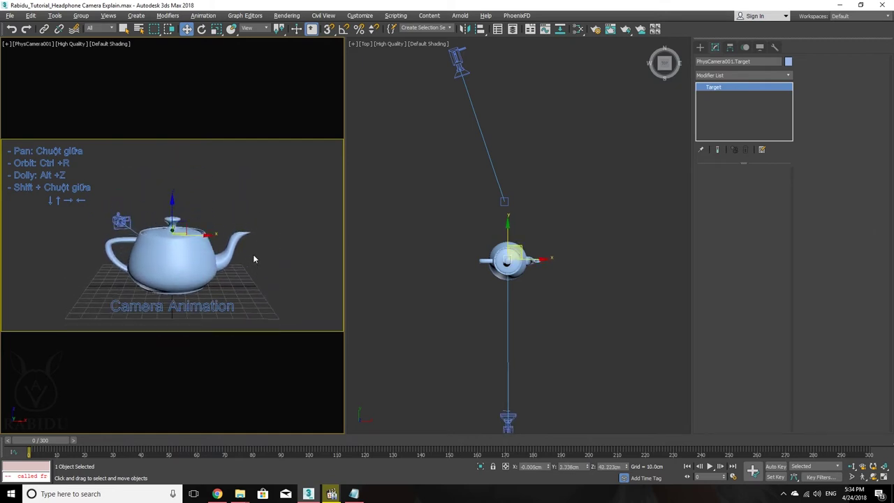
{"action": "key", "text": "ctrl+z"}
- Select PhysCamera001's body, try dragging it toward the teapot, and cancel the move
{"action": "middle_click_drag", "start_coordinate": [571, 303], "coordinate": [556, 237]}
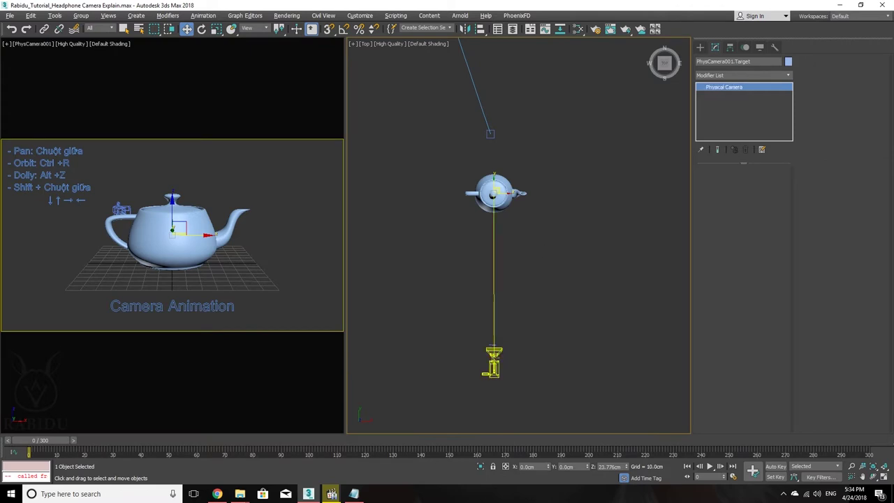
{"action": "left_click", "coordinate": [493, 363]}
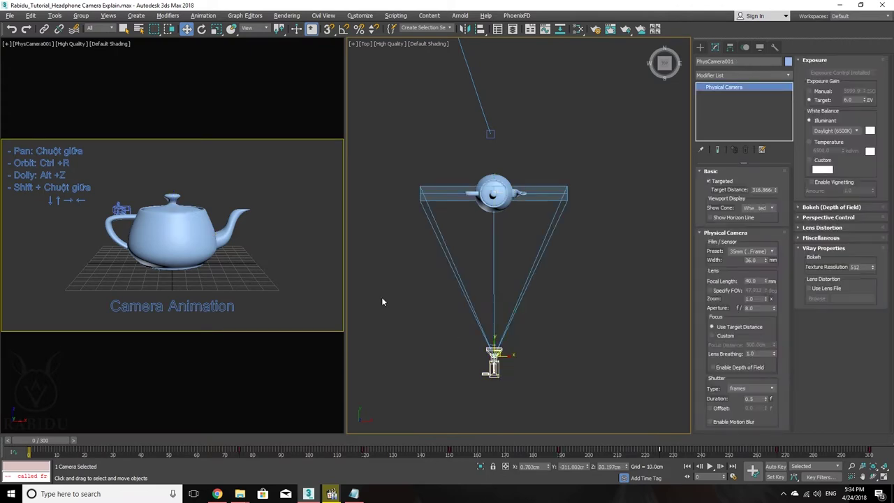
{"action": "right_click", "coordinate": [508, 321]}
{"action": "left_click", "coordinate": [521, 357]}
{"action": "left_click_drag", "start_coordinate": [496, 350], "coordinate": [493, 328]}
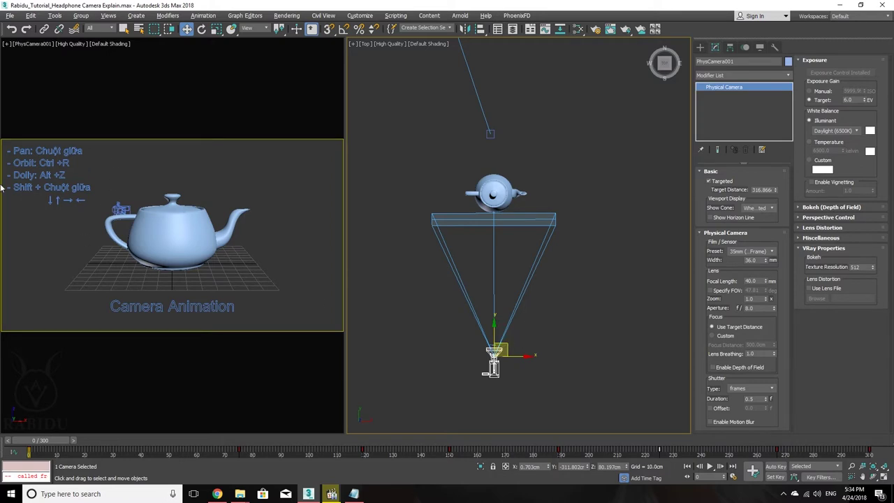
{"action": "middle_click_drag", "start_coordinate": [554, 357], "coordinate": [560, 351]}
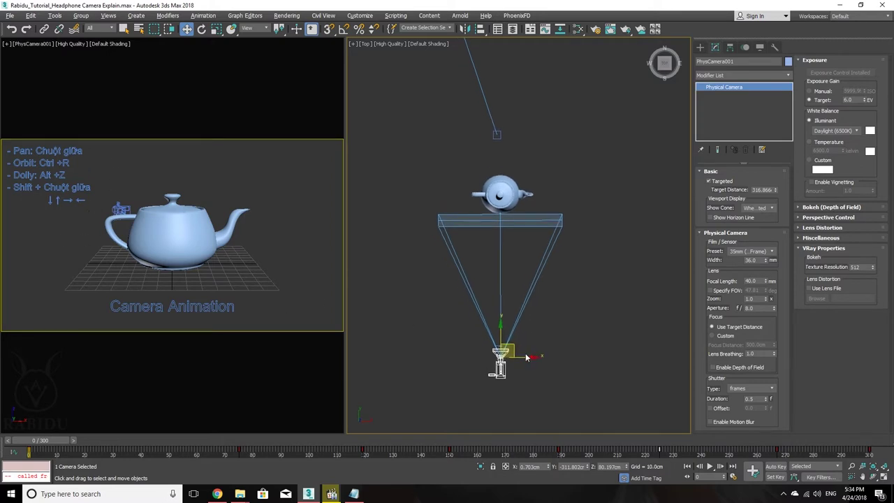
{"action": "mouse_move", "coordinate": [521, 348]}
{"action": "left_mouse_down"}
{"action": "mouse_move", "coordinate": [447, 220]}
{"action": "mouse_move", "coordinate": [469, 245]}
{"action": "mouse_move", "coordinate": [548, 266]}
{"action": "mouse_move", "coordinate": [522, 295]}
{"action": "left_mouse_up"}
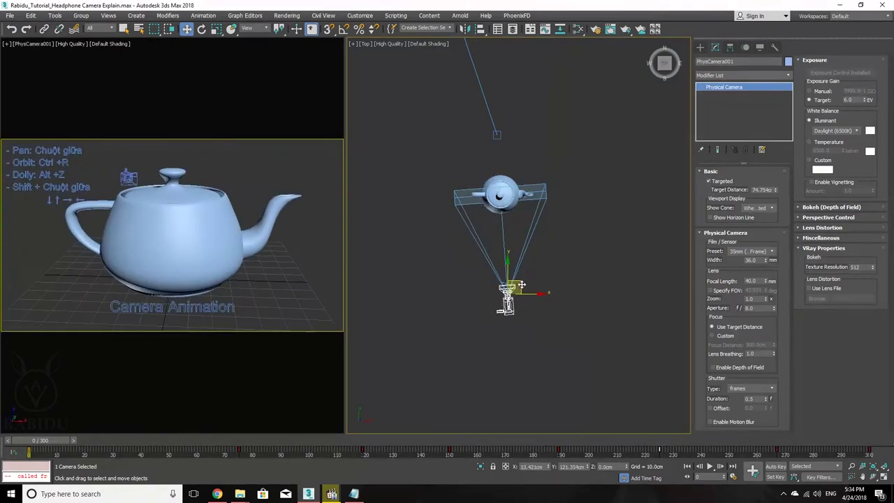
{"action": "right_click", "coordinate": [523, 296]}
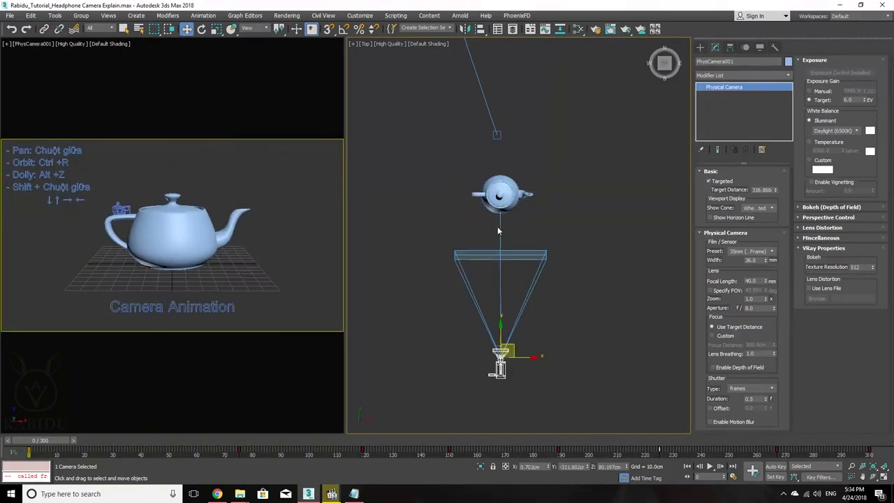
- Set the Selection Filter to Cameras and window-select around the camera area in the Top viewport
{"action": "left_click", "coordinate": [99, 31]}
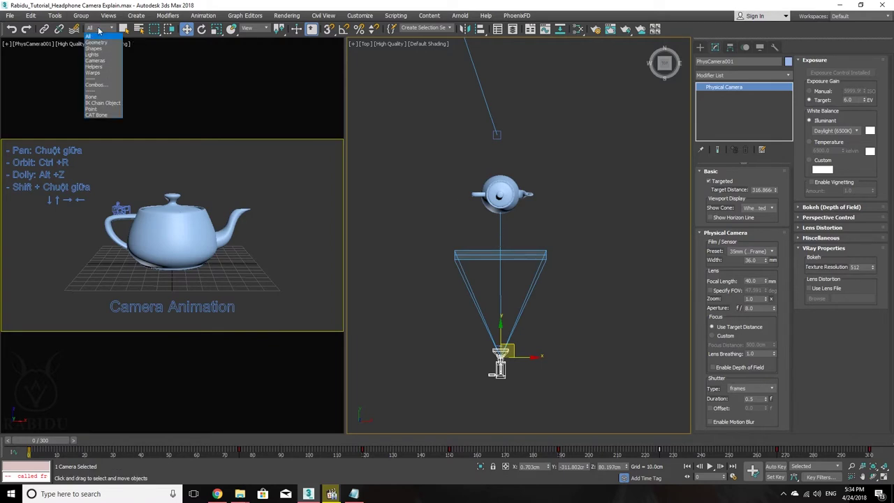
{"action": "left_click", "coordinate": [105, 62]}
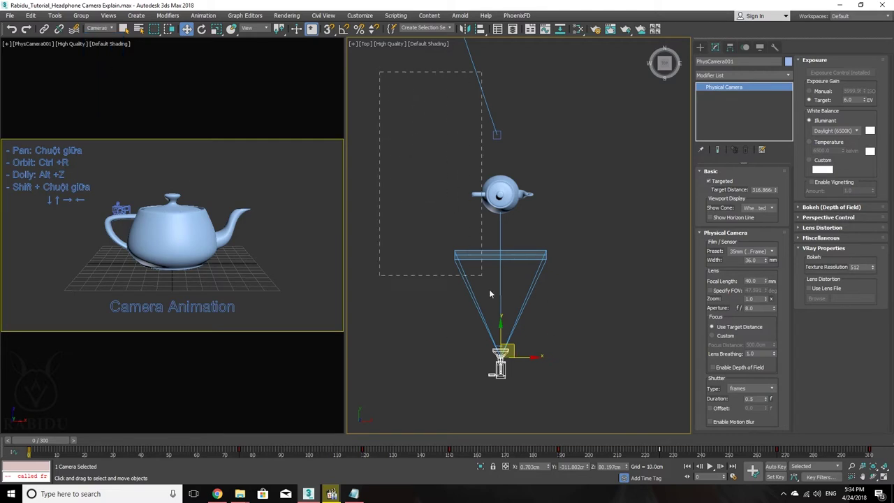
{"action": "left_click_drag", "start_coordinate": [561, 389], "coordinate": [699, 433]}
{"action": "left_click_drag", "start_coordinate": [579, 390], "coordinate": [621, 424]}
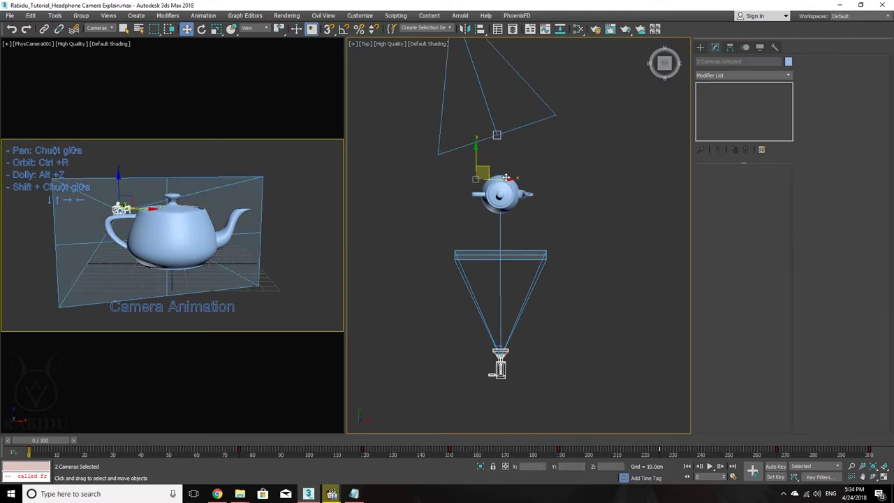
- Zoom out to see both cameras, select the lower camera and slide it along X
{"action": "middle_click_drag", "start_coordinate": [426, 109], "coordinate": [442, 210]}
{"action": "scroll", "coordinate": [443, 210], "scroll_direction": "down", "scroll_amount": 3}
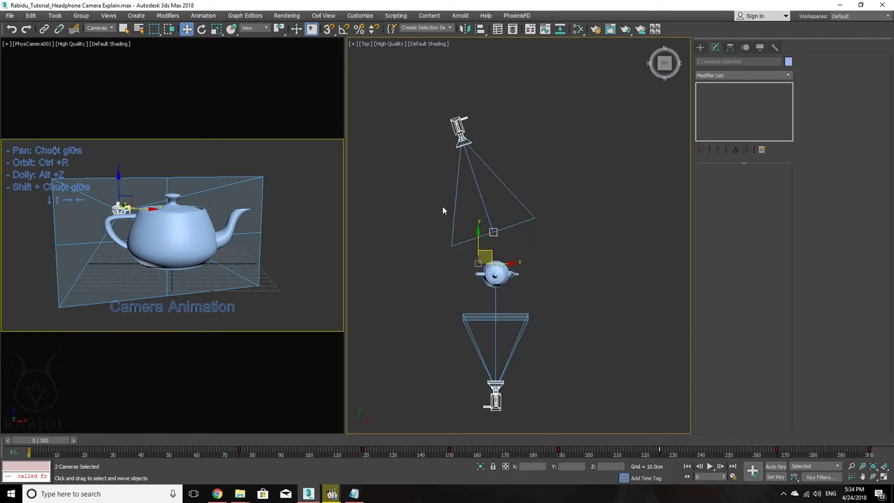
{"action": "left_click", "coordinate": [538, 220]}
{"action": "scroll", "coordinate": [570, 327], "scroll_direction": "down", "scroll_amount": 2}
{"action": "left_click_drag", "start_coordinate": [540, 229], "coordinate": [503, 185]}
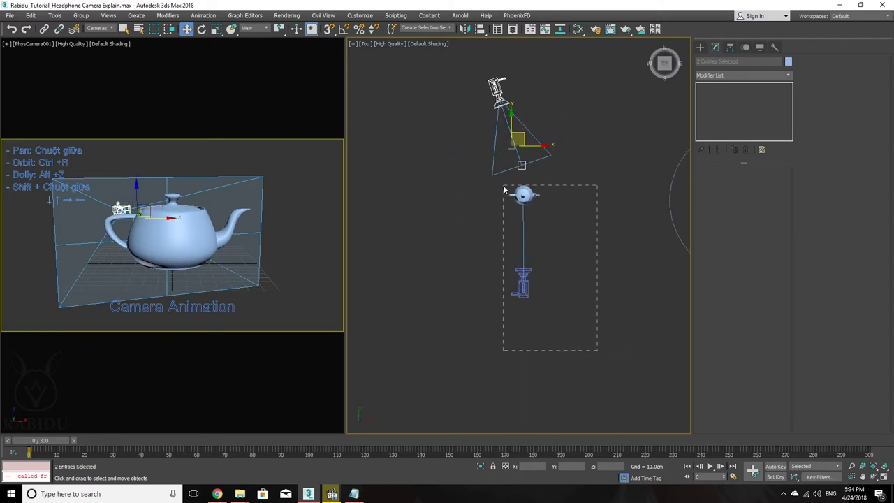
{"action": "scroll", "coordinate": [473, 166], "scroll_direction": "up", "scroll_amount": 2}
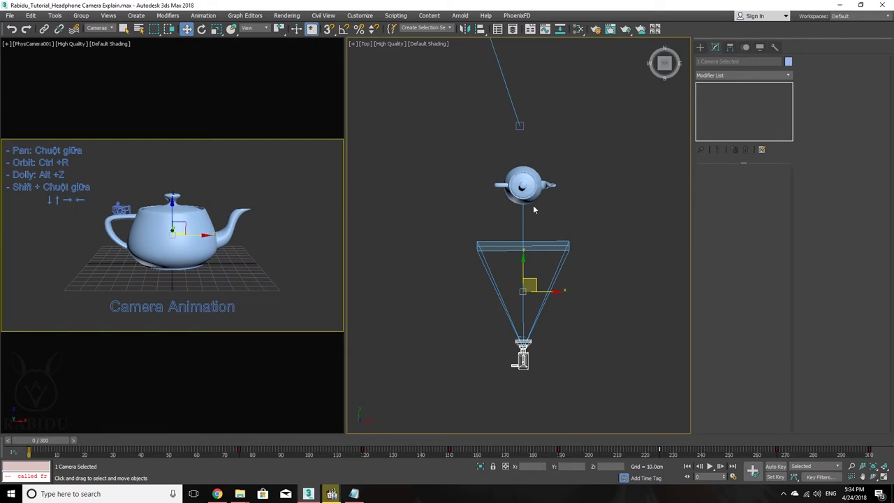
{"action": "mouse_move", "coordinate": [549, 287]}
{"action": "left_mouse_down"}
{"action": "mouse_move", "coordinate": [380, 267]}
{"action": "mouse_move", "coordinate": [567, 291]}
{"action": "mouse_move", "coordinate": [493, 289]}
{"action": "mouse_move", "coordinate": [524, 288]}
{"action": "mouse_move", "coordinate": [489, 297]}
{"action": "mouse_move", "coordinate": [573, 295]}
{"action": "mouse_move", "coordinate": [600, 304]}
{"action": "left_mouse_up"}
{"action": "mouse_move", "coordinate": [596, 277]}
{"action": "middle_mouse_down"}
{"action": "mouse_move", "coordinate": [582, 286]}
{"action": "mouse_move", "coordinate": [578, 316]}
{"action": "middle_mouse_up"}
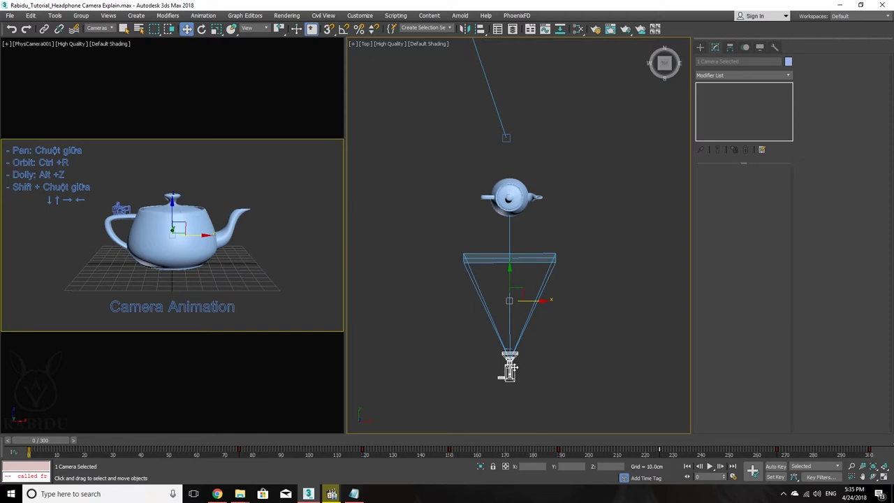
{"action": "left_click", "coordinate": [510, 369]}
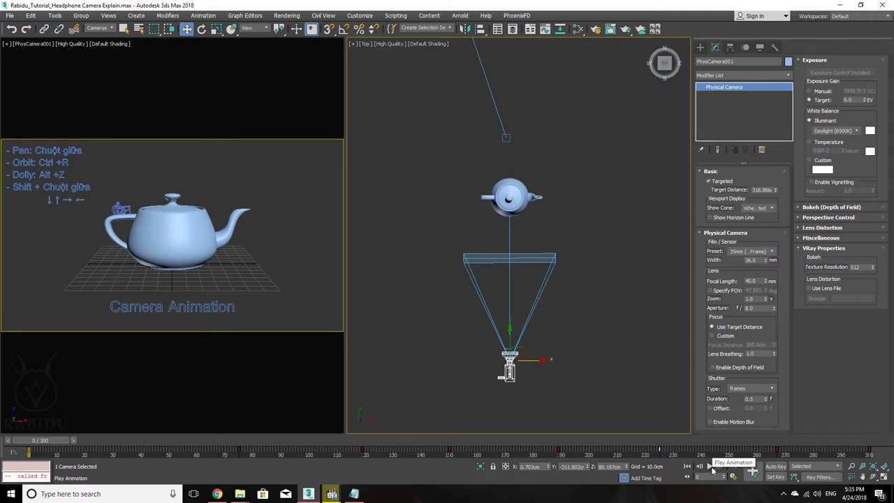
{"action": "middle_click_drag", "start_coordinate": [550, 363], "coordinate": [543, 363]}
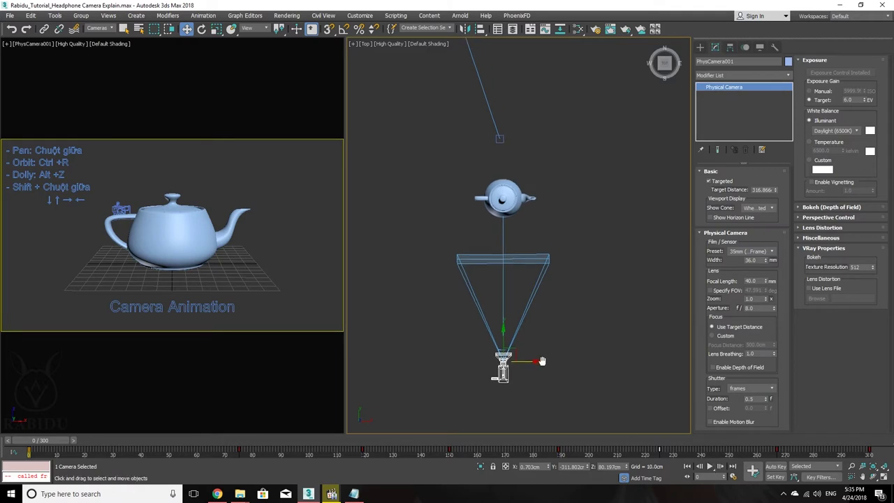
{"action": "key", "text": "slash"}
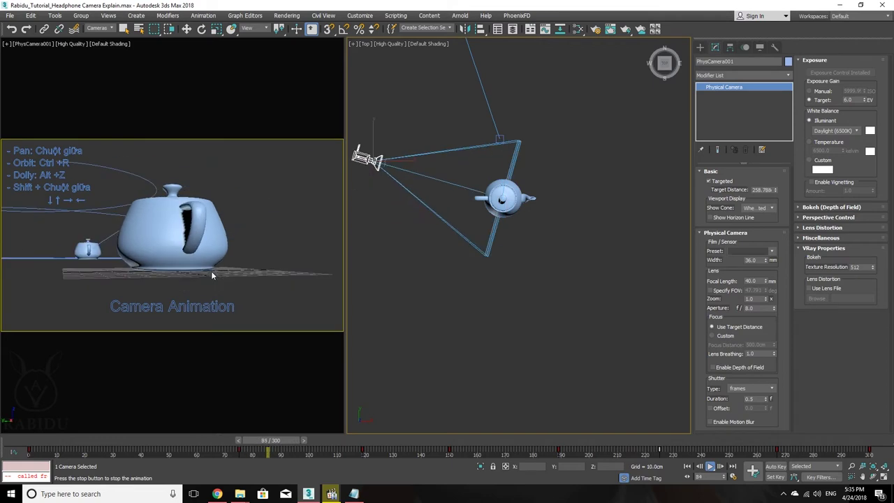
{"action": "key", "text": "slash"}
{"action": "left_click", "coordinate": [42, 441]}
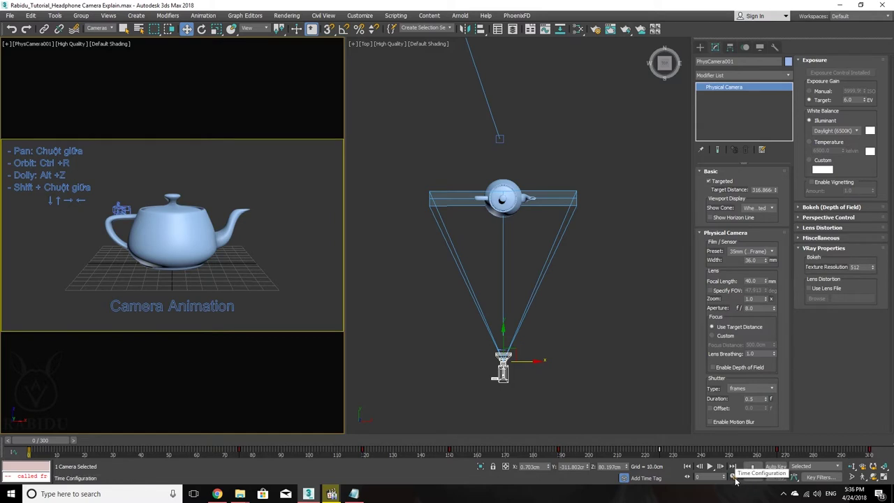
{"action": "left_click", "coordinate": [733, 478]}
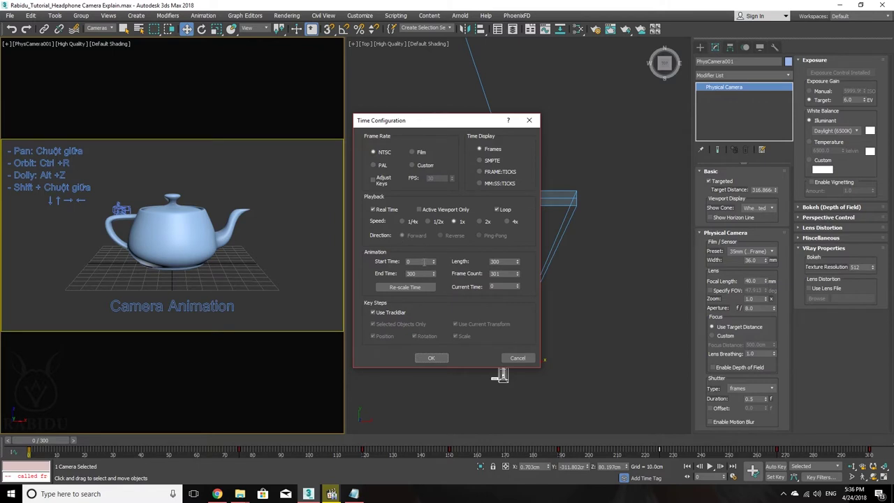
{"action": "left_click", "coordinate": [424, 261]}
{"action": "left_click", "coordinate": [423, 273]}
{"action": "mouse_move", "coordinate": [517, 286]}
{"action": "left_mouse_down"}
{"action": "mouse_move", "coordinate": [514, 270]}
{"action": "mouse_move", "coordinate": [522, 318]}
{"action": "left_mouse_up"}
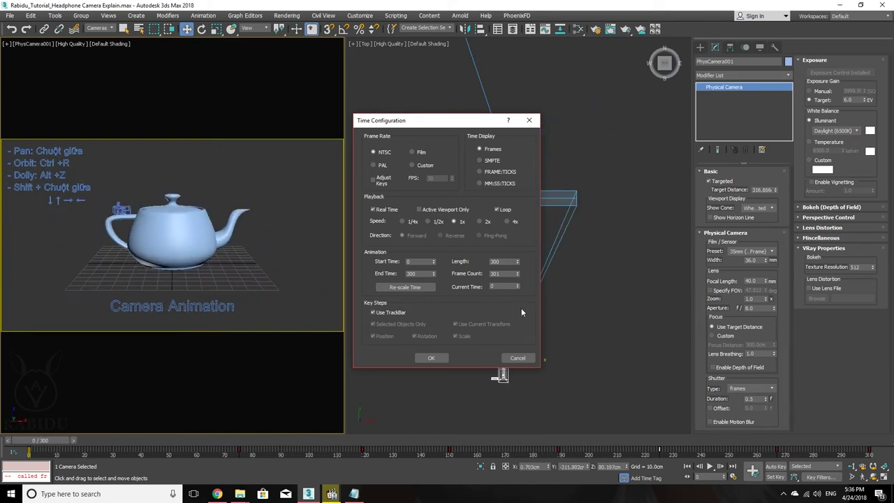
{"action": "left_click", "coordinate": [432, 358]}
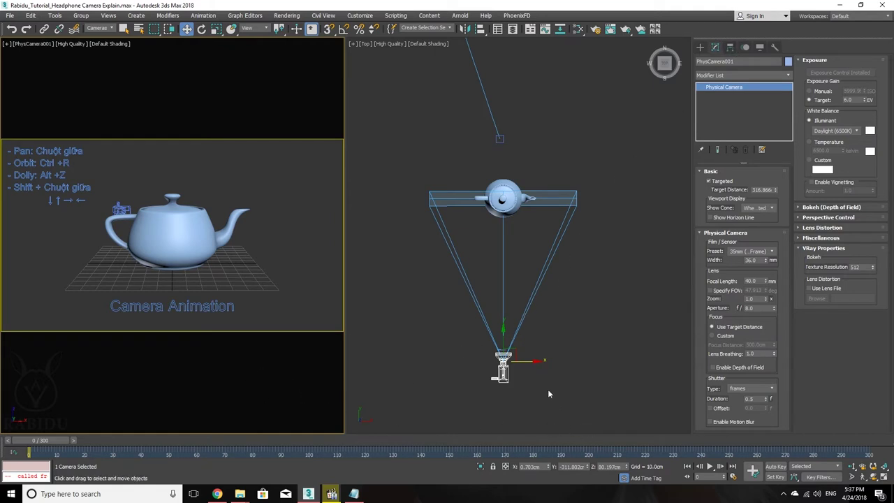
- With Auto Key on, move the camera to the left of the teapot at frame 50
{"action": "key", "text": "n"}
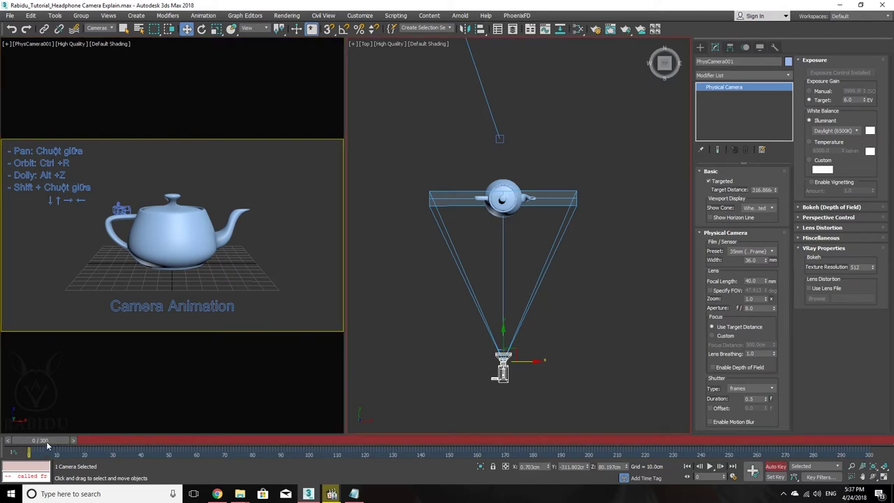
{"action": "left_click_drag", "start_coordinate": [44, 444], "coordinate": [181, 463]}
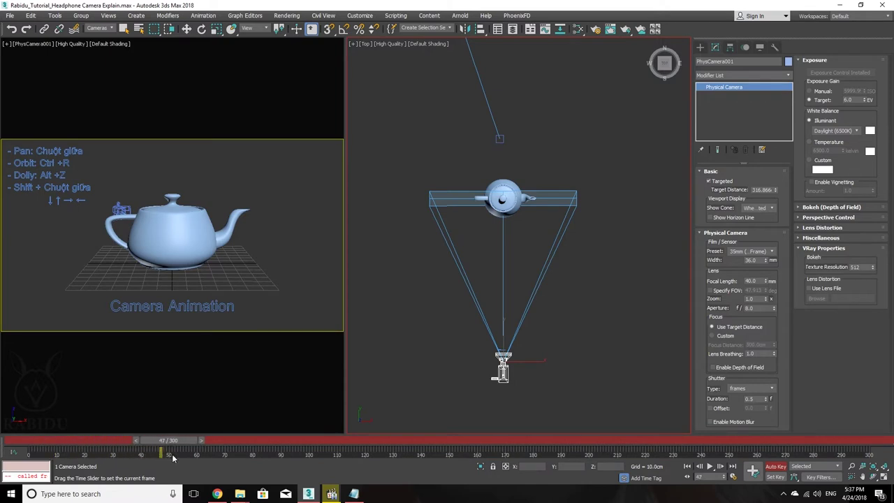
{"action": "key", "text": "w"}
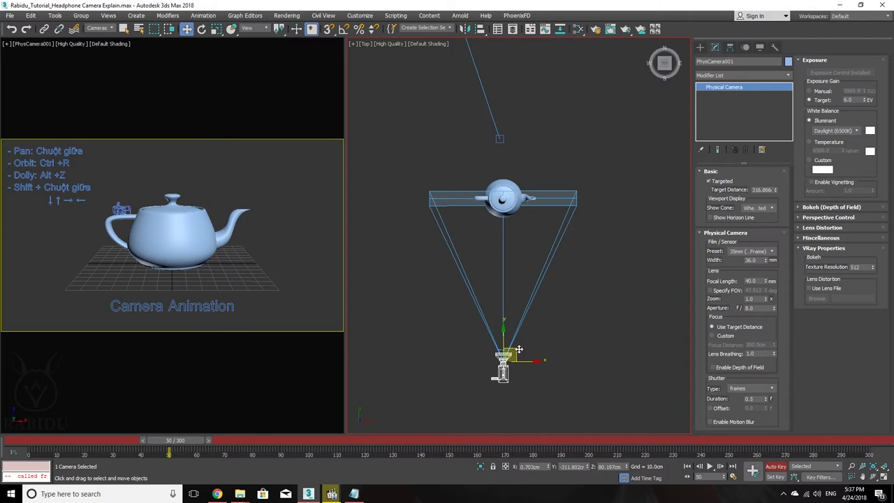
{"action": "mouse_move", "coordinate": [519, 350]}
{"action": "left_mouse_down"}
{"action": "mouse_move", "coordinate": [459, 301]}
{"action": "mouse_move", "coordinate": [380, 198]}
{"action": "mouse_move", "coordinate": [362, 198]}
{"action": "mouse_move", "coordinate": [367, 183]}
{"action": "left_mouse_up"}
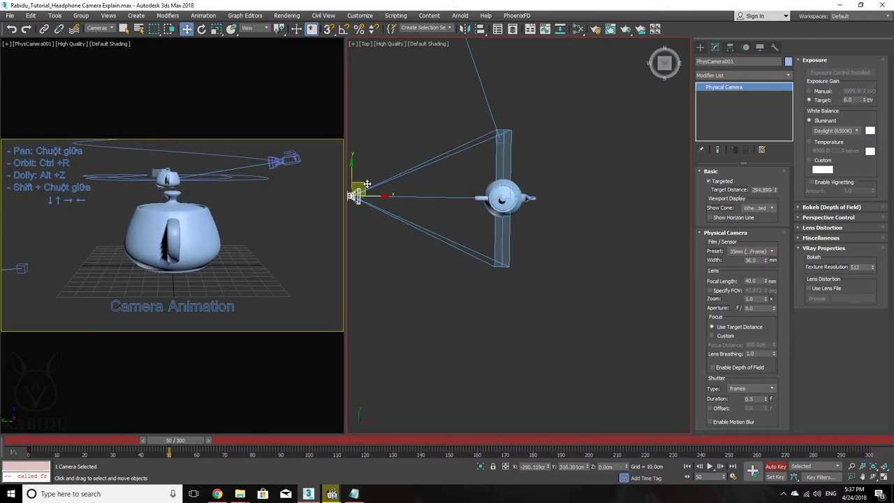
{"action": "mouse_move", "coordinate": [431, 207]}
{"action": "middle_mouse_down"}
{"action": "mouse_move", "coordinate": [442, 253]}
{"action": "mouse_move", "coordinate": [480, 256]}
{"action": "middle_mouse_up"}
{"action": "scroll", "coordinate": [441, 253], "scroll_direction": "down", "scroll_amount": 2}
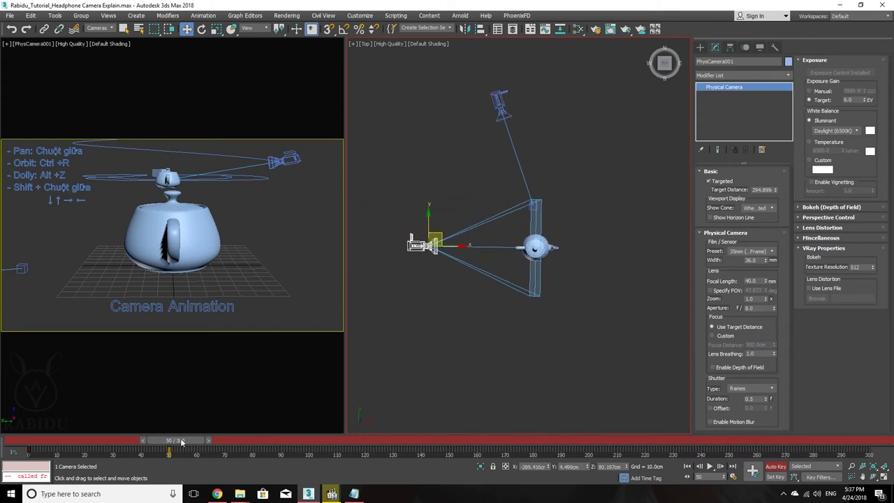
- Move the camera above the teapot at frame 100 and to its right at frame 150
{"action": "left_click_drag", "start_coordinate": [181, 440], "coordinate": [312, 441]}
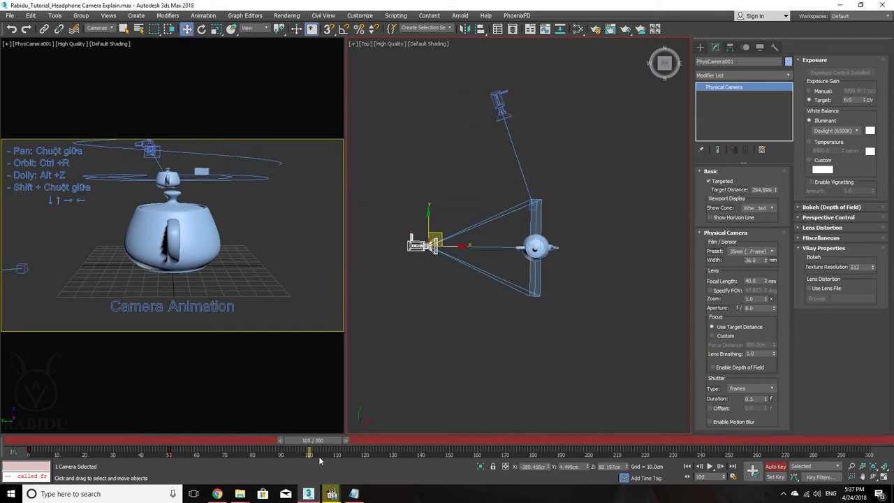
{"action": "mouse_move", "coordinate": [432, 241]}
{"action": "left_mouse_down"}
{"action": "mouse_move", "coordinate": [551, 117]}
{"action": "mouse_move", "coordinate": [547, 124]}
{"action": "left_mouse_up"}
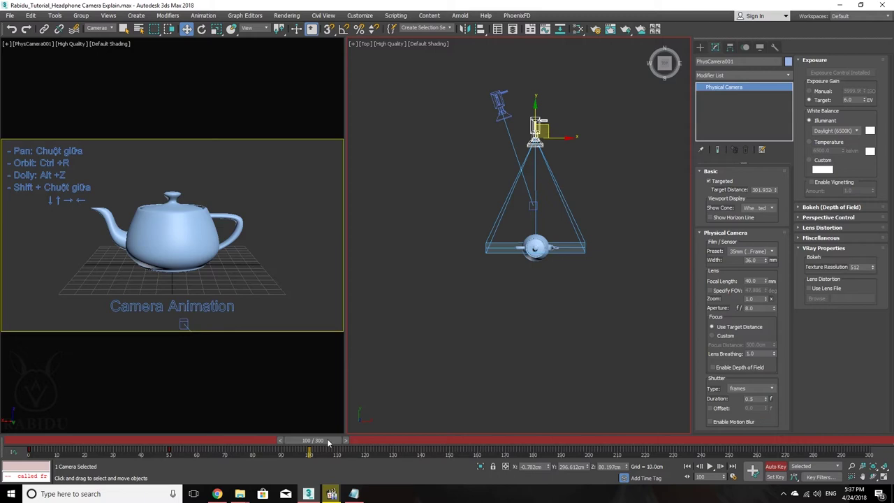
{"action": "mouse_move", "coordinate": [329, 442]}
{"action": "left_mouse_down"}
{"action": "mouse_move", "coordinate": [473, 445]}
{"action": "mouse_move", "coordinate": [464, 445]}
{"action": "left_mouse_up"}
{"action": "key", "text": "w"}
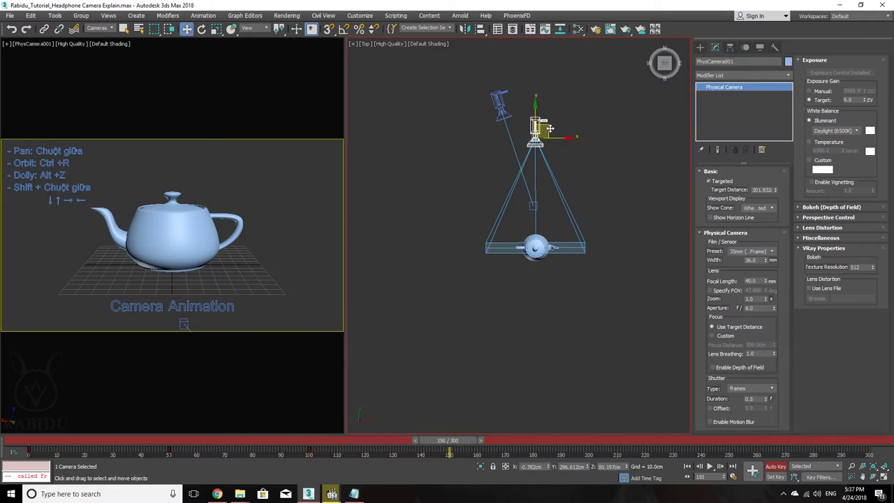
{"action": "left_click_drag", "start_coordinate": [554, 127], "coordinate": [662, 234]}
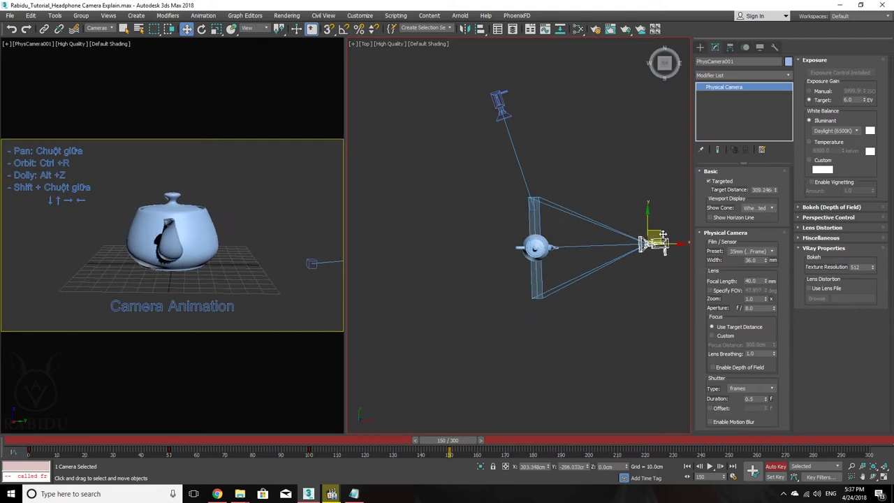
{"action": "left_click_drag", "start_coordinate": [662, 234], "coordinate": [666, 246]}
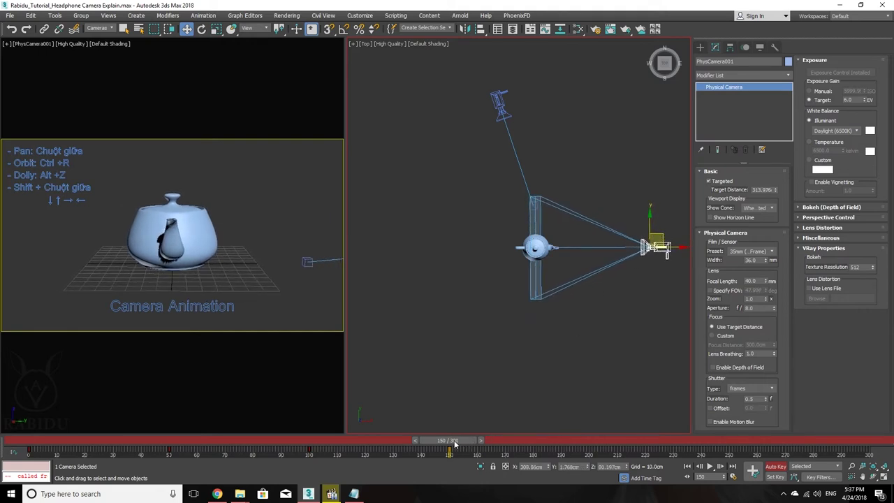
{"action": "key", "text": "q"}
- At frame 200, move the camera below the teapot and raise it high above
{"action": "left_click_drag", "start_coordinate": [472, 445], "coordinate": [599, 453]}
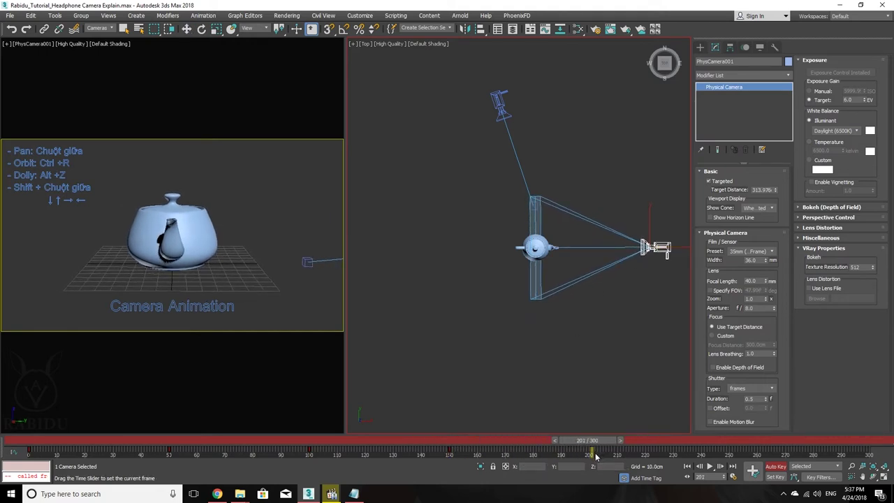
{"action": "key", "text": "w"}
{"action": "key", "text": "comma"}
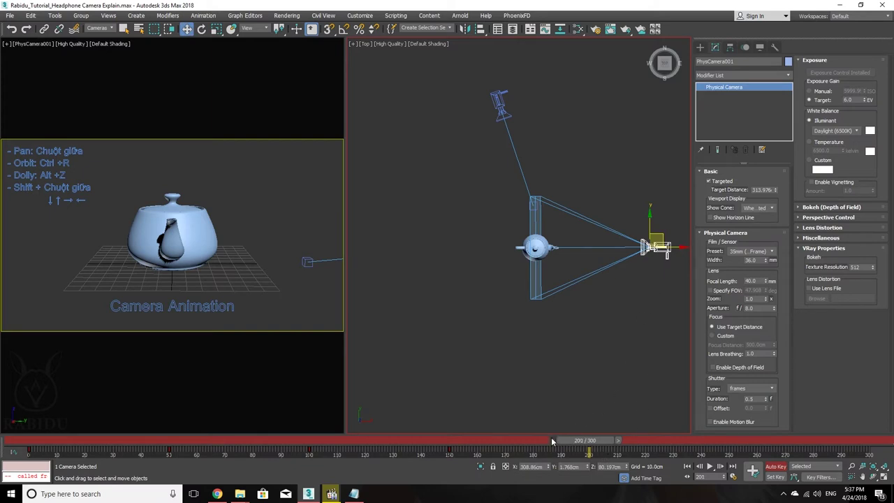
{"action": "left_click_drag", "start_coordinate": [664, 239], "coordinate": [563, 322]}
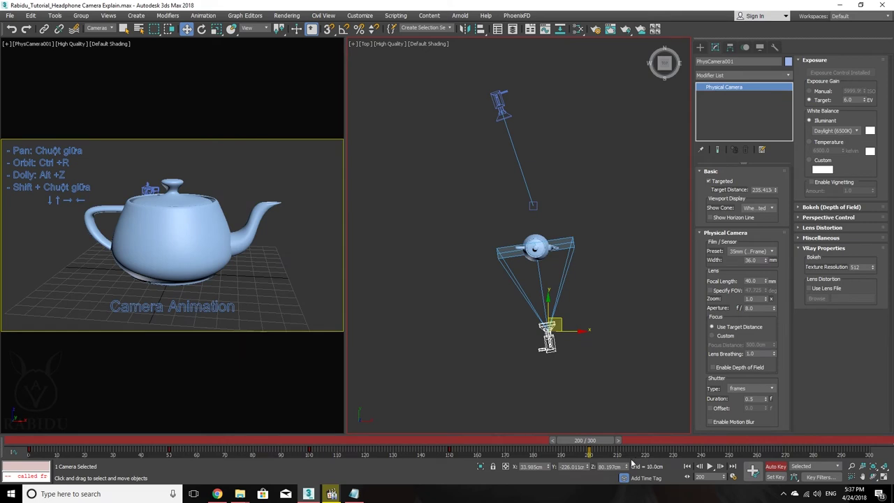
{"action": "mouse_move", "coordinate": [628, 468]}
{"action": "left_mouse_down"}
{"action": "mouse_move", "coordinate": [630, 334]}
{"action": "mouse_move", "coordinate": [625, 342]}
{"action": "mouse_move", "coordinate": [621, 311]}
{"action": "left_mouse_up"}
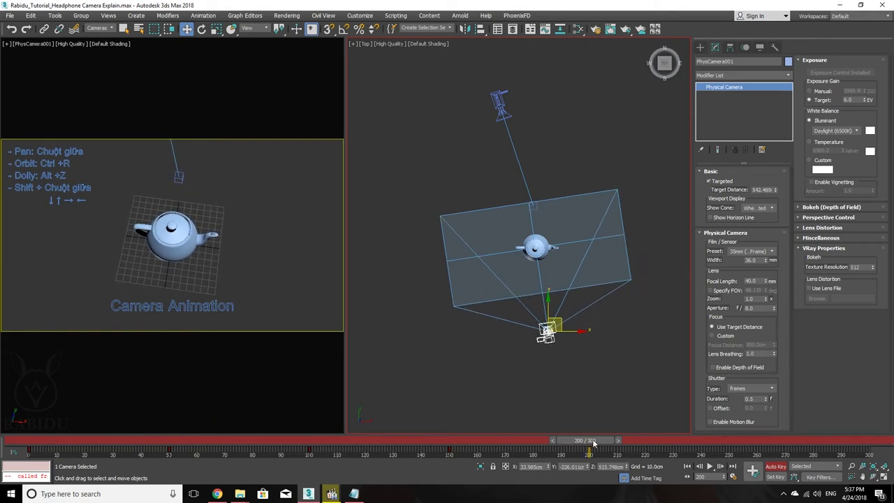
- At frame 250, move the camera left of the teapot and lower it closer
{"action": "left_click_drag", "start_coordinate": [593, 442], "coordinate": [728, 454]}
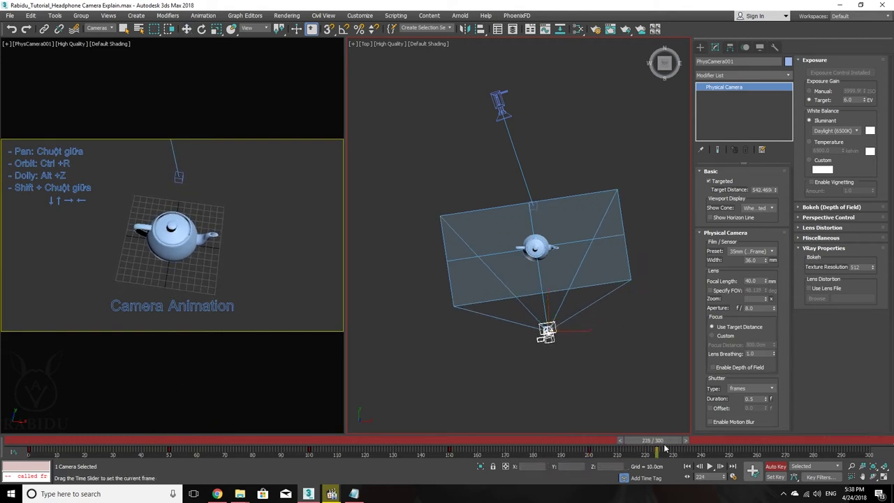
{"action": "left_click_drag", "start_coordinate": [729, 454], "coordinate": [730, 454]}
{"action": "key", "text": "w"}
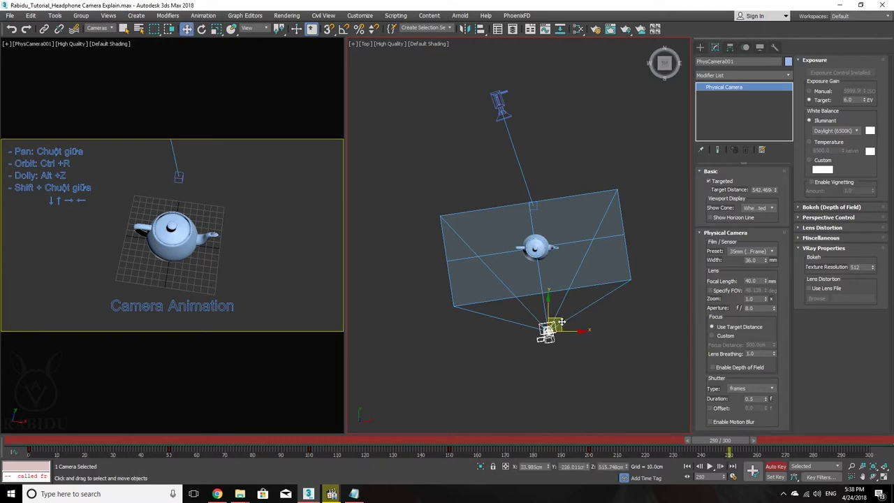
{"action": "left_click_drag", "start_coordinate": [562, 322], "coordinate": [455, 231]}
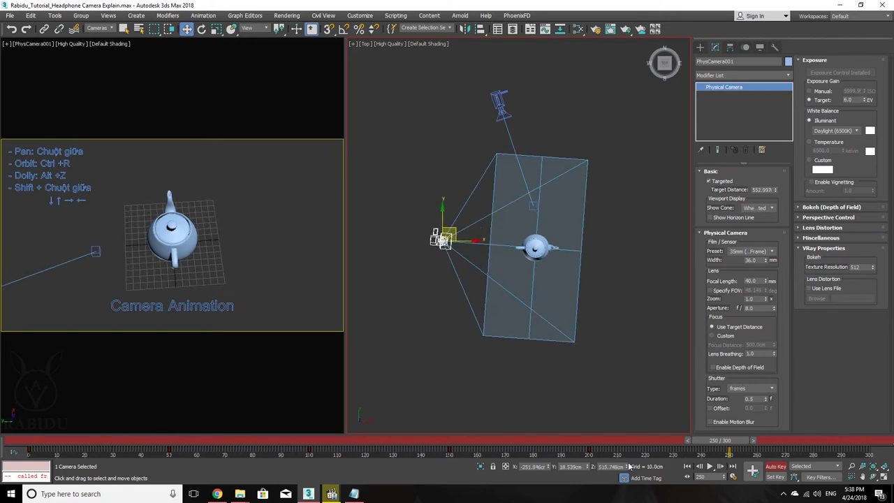
{"action": "left_click_drag", "start_coordinate": [627, 469], "coordinate": [627, 97]}
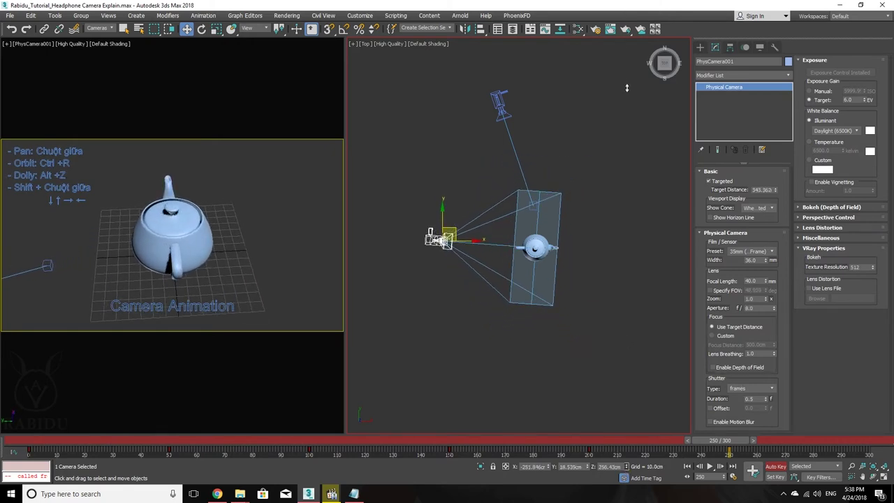
{"action": "middle_click_drag", "start_coordinate": [523, 222], "coordinate": [519, 235]}
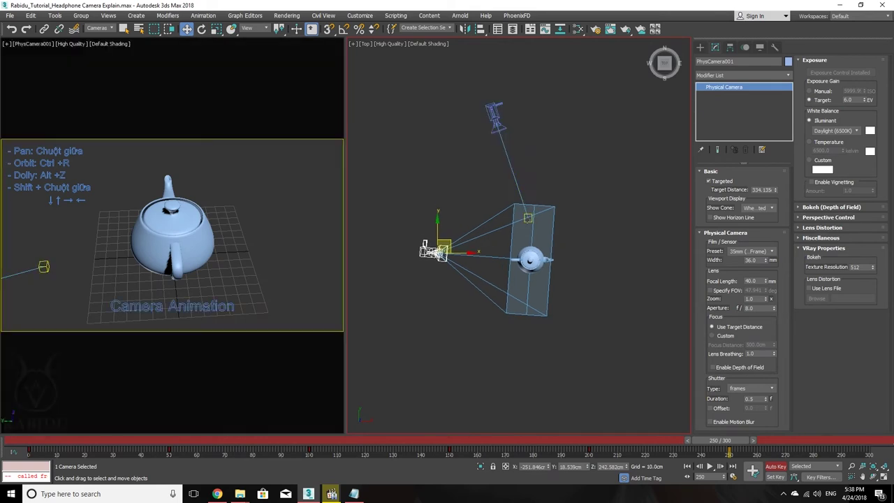
- At frame 300, move the camera up-left at its starting height, then return to frame 0
{"action": "left_click_drag", "start_coordinate": [733, 442], "coordinate": [873, 440]}
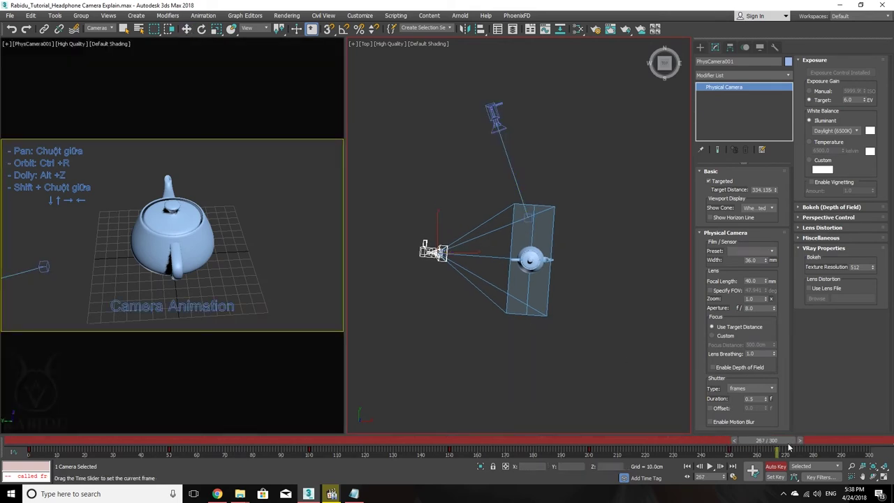
{"action": "key", "text": "w"}
{"action": "left_click_drag", "start_coordinate": [450, 241], "coordinate": [482, 136]}
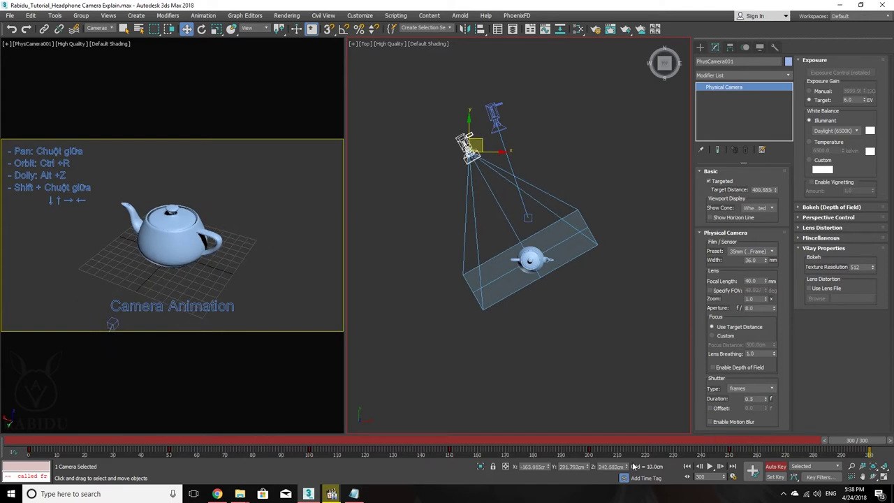
{"action": "left_click_drag", "start_coordinate": [627, 468], "coordinate": [627, 489]}
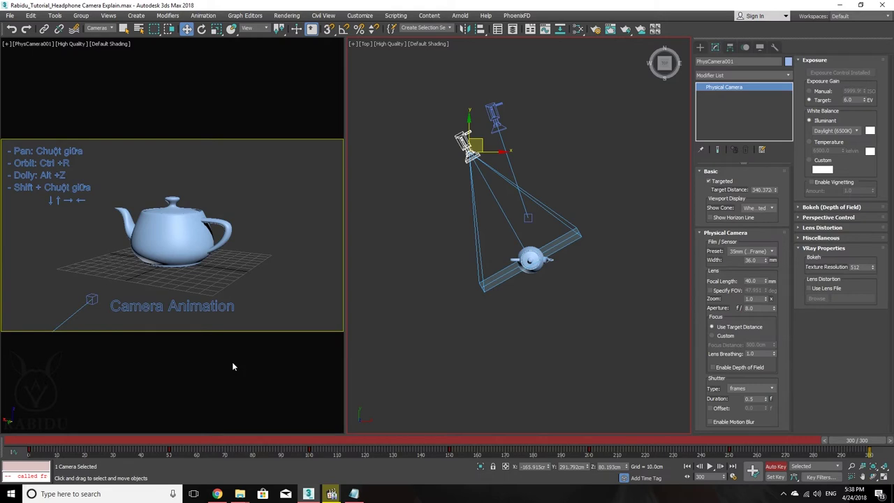
{"action": "left_click", "coordinate": [38, 445]}
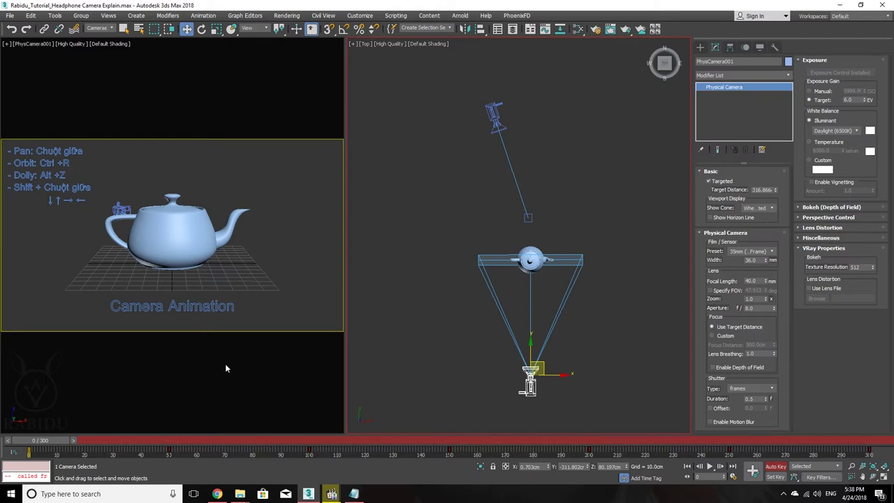
- Play the camera animation, then stop it back at frame 0
{"action": "key", "text": "slash"}
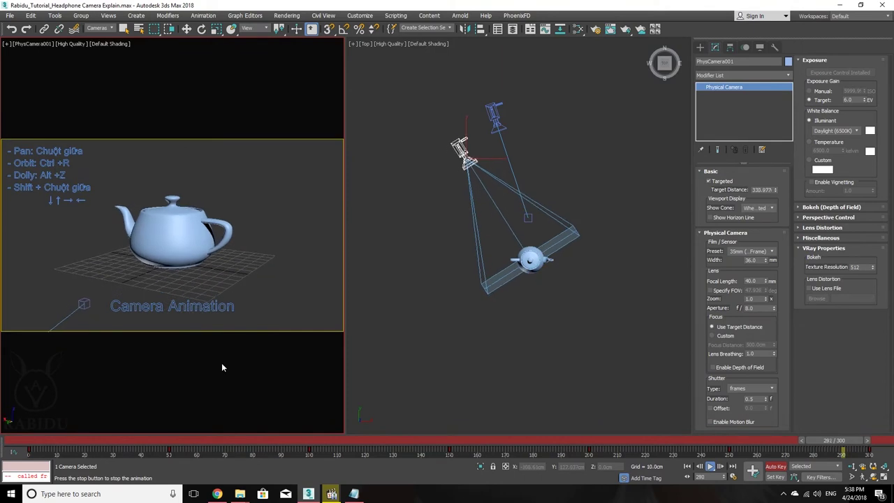
{"action": "left_click", "coordinate": [37, 444]}
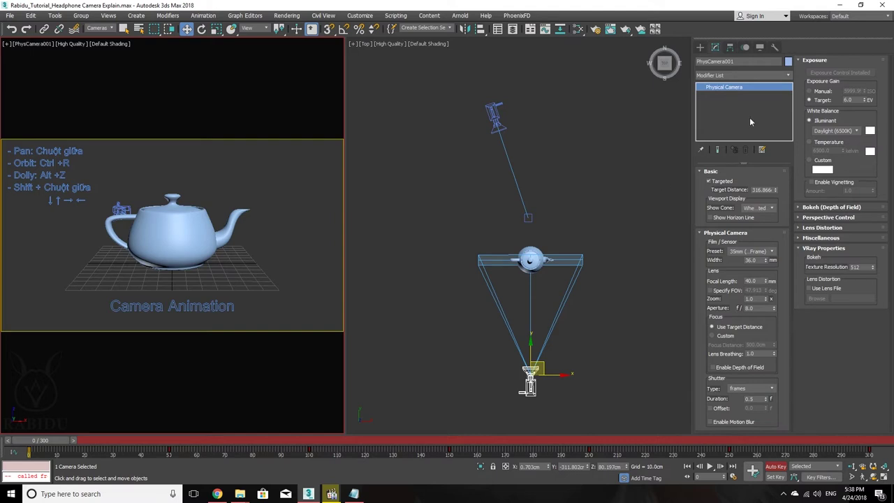
- Turn on Motion Paths in the Motion panel to show the camera's dotted trajectory
{"action": "left_click", "coordinate": [746, 48]}
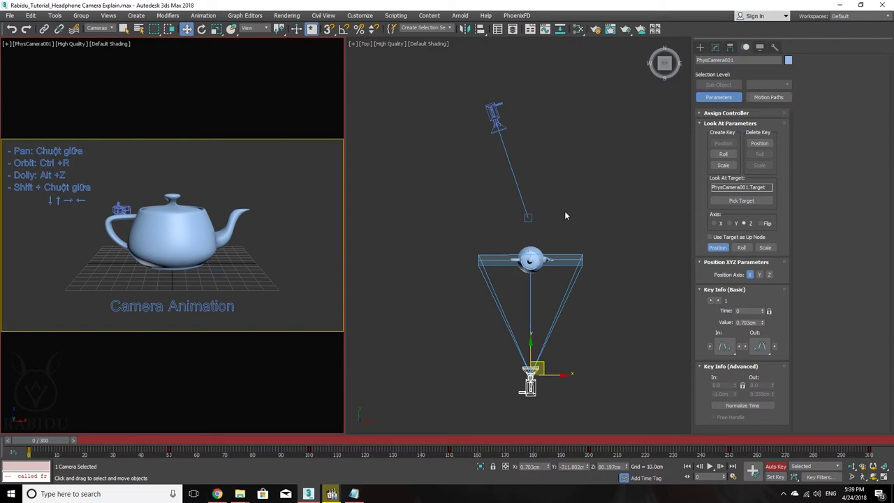
{"action": "left_click", "coordinate": [770, 97]}
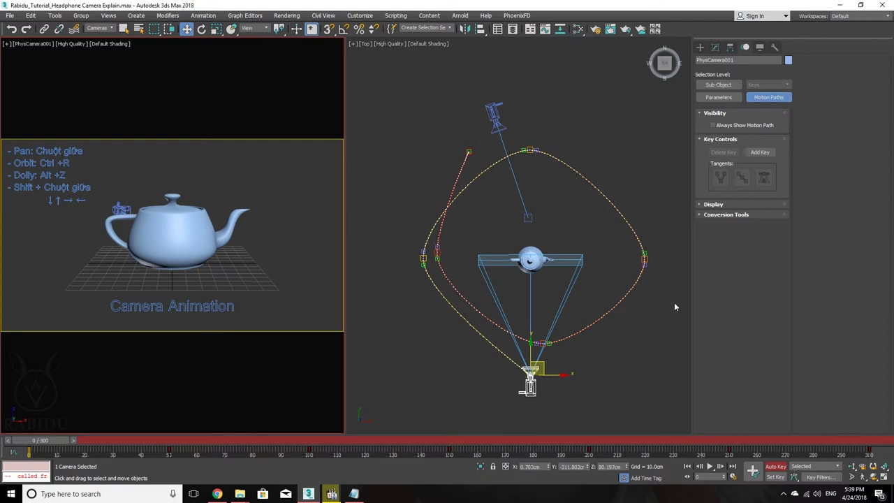
- Enable trajectory key editing and drag the left-side path keys down and up to reshape the orbit
{"action": "scroll", "coordinate": [430, 269], "scroll_direction": "up", "scroll_amount": 5}
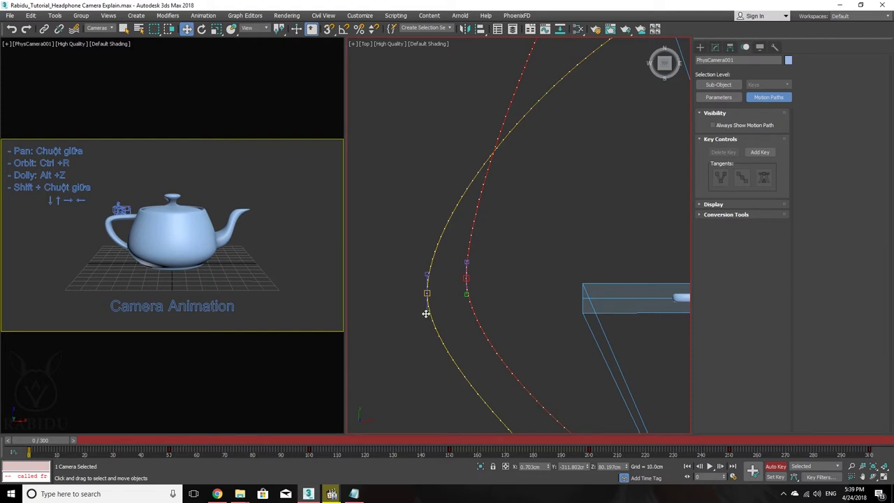
{"action": "key", "text": "1"}
{"action": "mouse_move", "coordinate": [427, 312]}
{"action": "left_mouse_down"}
{"action": "mouse_move", "coordinate": [438, 342]}
{"action": "mouse_move", "coordinate": [433, 321]}
{"action": "left_mouse_up"}
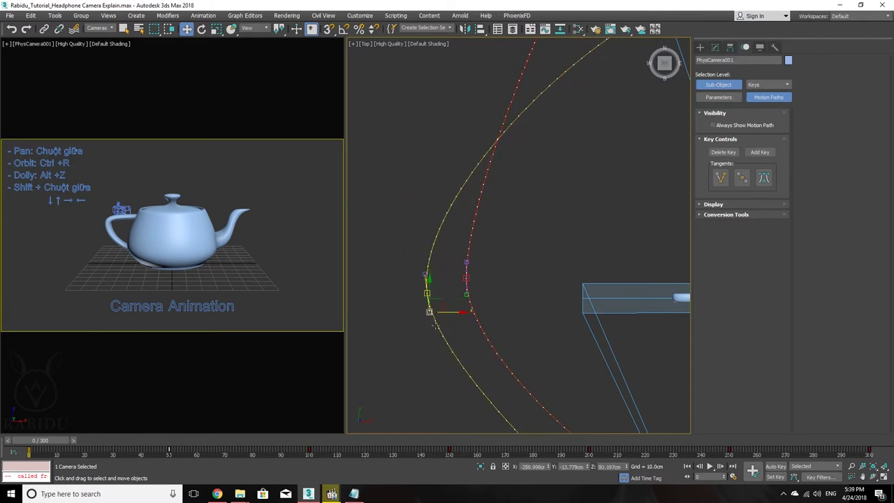
{"action": "left_click_drag", "start_coordinate": [435, 326], "coordinate": [439, 342]}
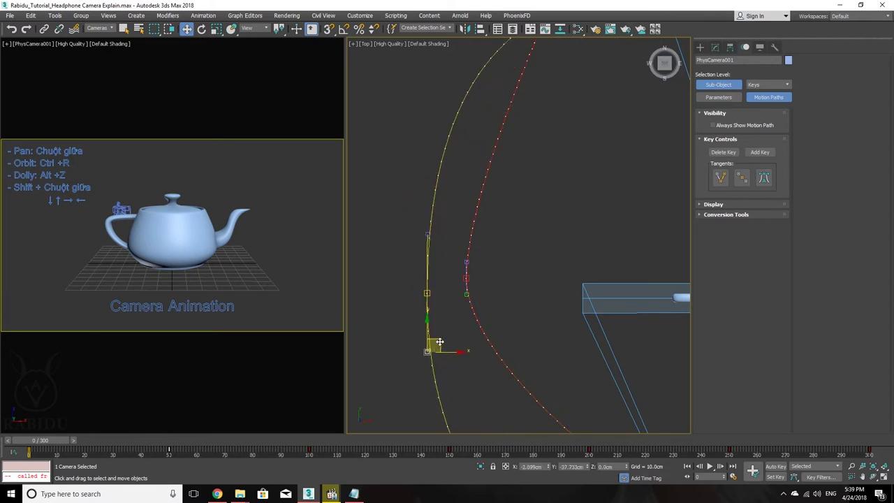
{"action": "scroll", "coordinate": [437, 299], "scroll_direction": "down", "scroll_amount": 5}
{"action": "scroll", "coordinate": [437, 299], "scroll_direction": "up", "scroll_amount": 1}
{"action": "scroll", "coordinate": [466, 292], "scroll_direction": "up", "scroll_amount": 2}
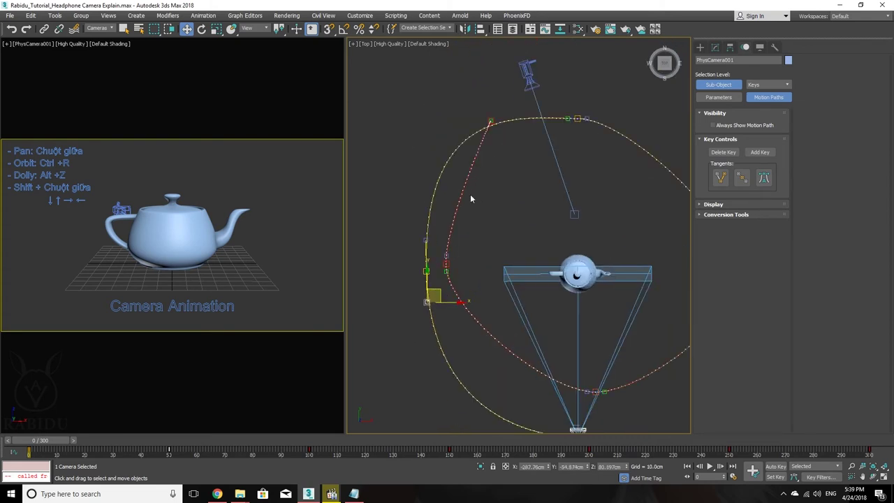
{"action": "scroll", "coordinate": [433, 295], "scroll_direction": "up", "scroll_amount": 2}
{"action": "left_click_drag", "start_coordinate": [436, 293], "coordinate": [435, 279]}
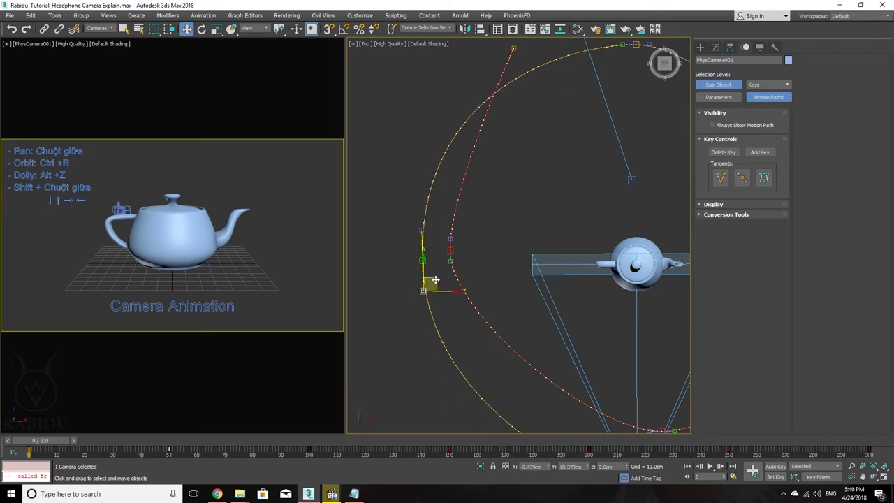
- Move the key on the red path segment and frame the whole orbit in the Top view
{"action": "middle_click_drag", "start_coordinate": [573, 177], "coordinate": [523, 201]}
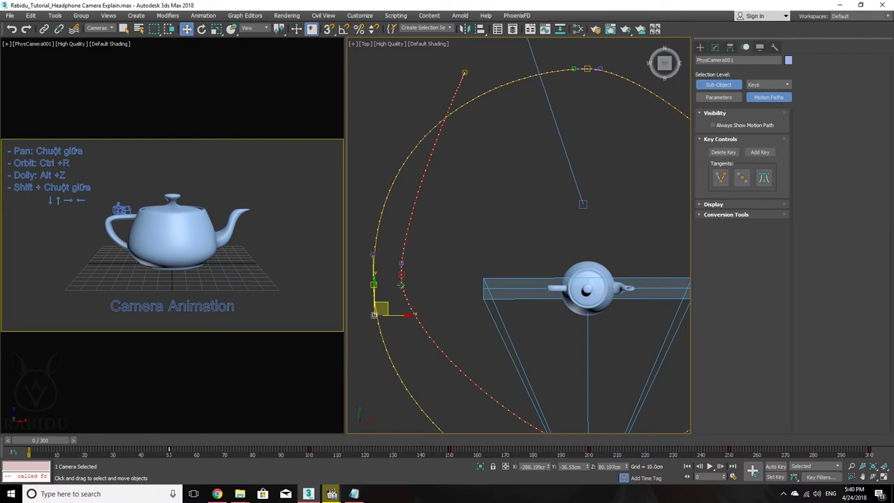
{"action": "left_click", "coordinate": [400, 284]}
{"action": "left_click_drag", "start_coordinate": [404, 277], "coordinate": [414, 287]}
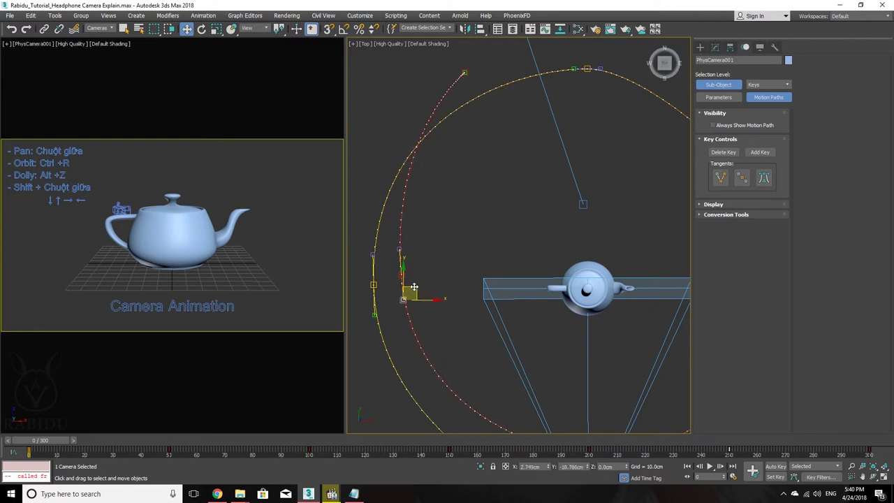
{"action": "left_click_drag", "start_coordinate": [415, 287], "coordinate": [415, 286]}
{"action": "scroll", "coordinate": [463, 236], "scroll_direction": "down", "scroll_amount": 3}
{"action": "scroll", "coordinate": [450, 236], "scroll_direction": "down", "scroll_amount": 2}
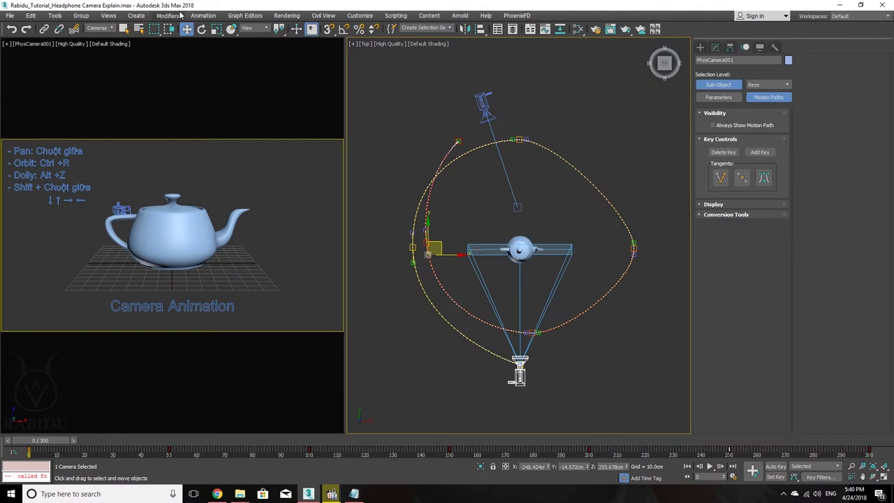
{"action": "middle_click_drag", "start_coordinate": [439, 104], "coordinate": [447, 126]}
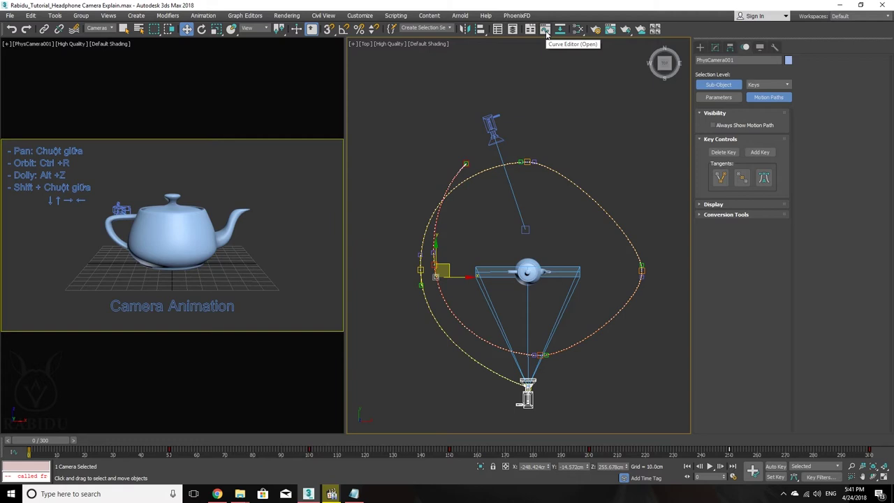
{"action": "left_click", "coordinate": [545, 30]}
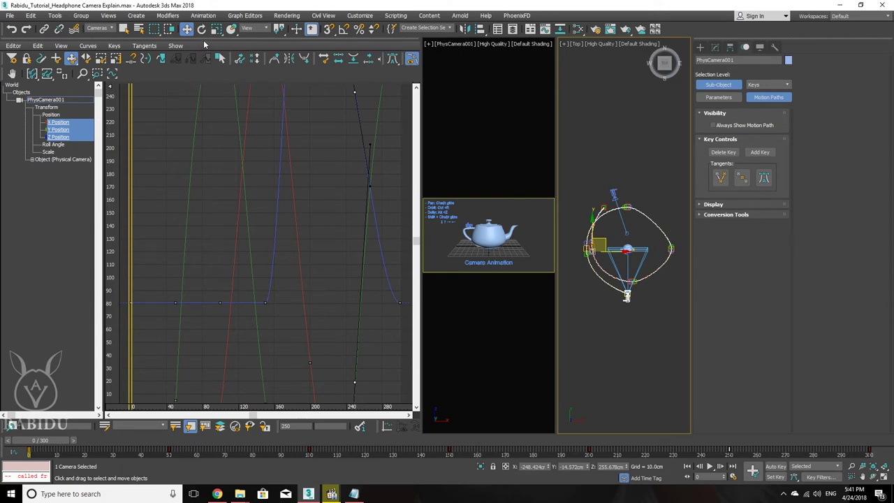
- Dock the Curve Editor left of the viewports and maximize the Top view
{"action": "left_click_drag", "start_coordinate": [201, 45], "coordinate": [408, 107]}
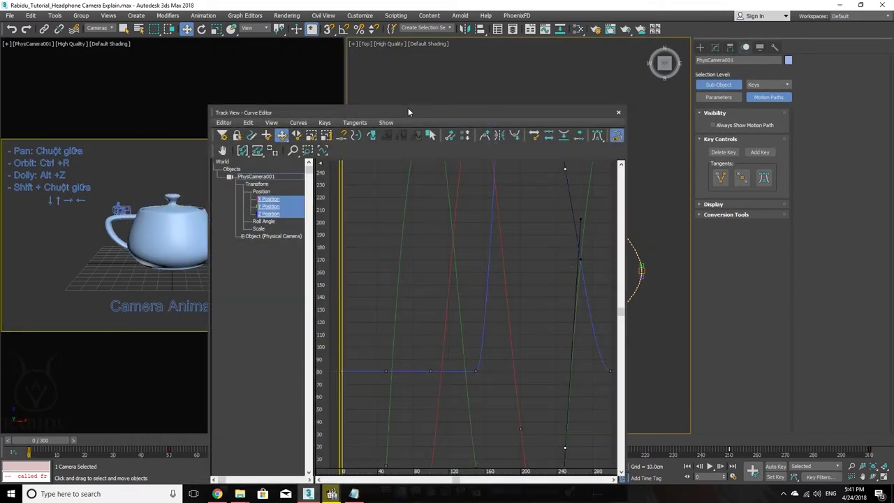
{"action": "mouse_move", "coordinate": [389, 110]}
{"action": "left_mouse_down"}
{"action": "mouse_move", "coordinate": [192, 54]}
{"action": "mouse_move", "coordinate": [32, 102]}
{"action": "left_mouse_up"}
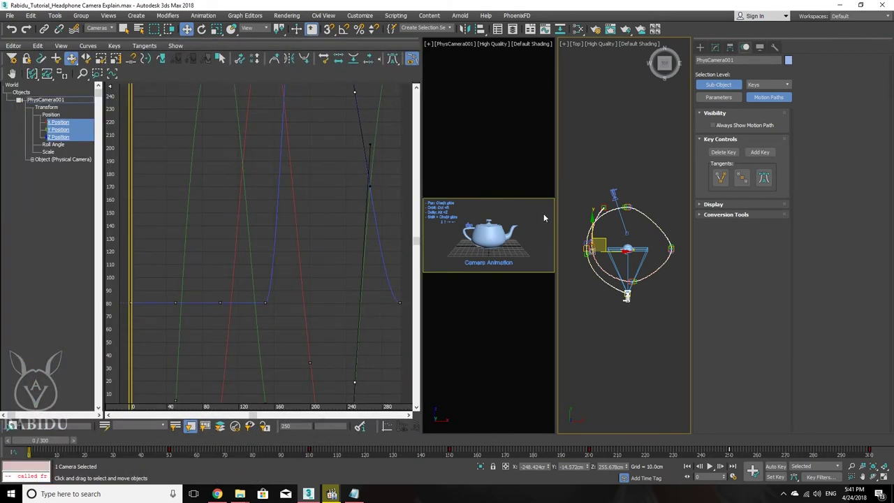
{"action": "middle_click_drag", "start_coordinate": [596, 257], "coordinate": [593, 236]}
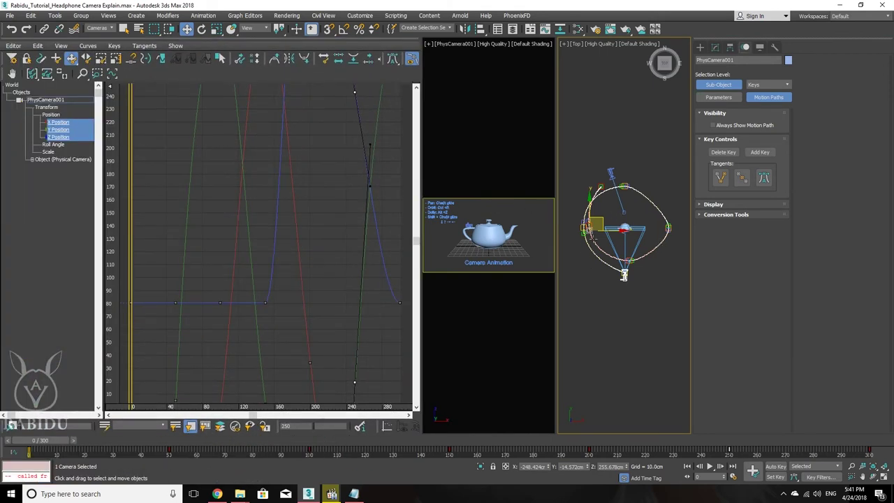
{"action": "key", "text": "alt+w"}
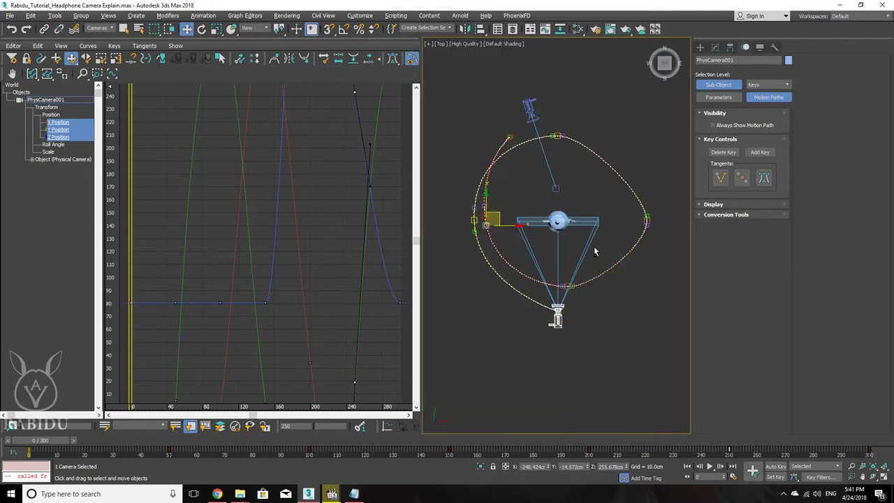
{"action": "middle_click_drag", "start_coordinate": [556, 218], "coordinate": [564, 236]}
- Zoom and pan the curve graph until the whole X, Y and Z Position curves show
{"action": "scroll", "coordinate": [558, 209], "scroll_direction": "up", "scroll_amount": 2}
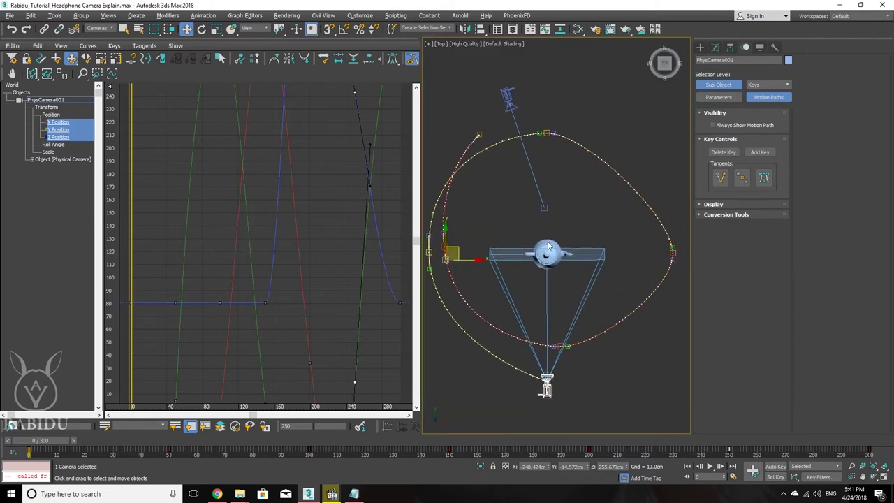
{"action": "scroll", "coordinate": [555, 195], "scroll_direction": "up", "scroll_amount": 1}
{"action": "scroll", "coordinate": [562, 210], "scroll_direction": "up", "scroll_amount": 2}
{"action": "scroll", "coordinate": [559, 199], "scroll_direction": "up", "scroll_amount": 1}
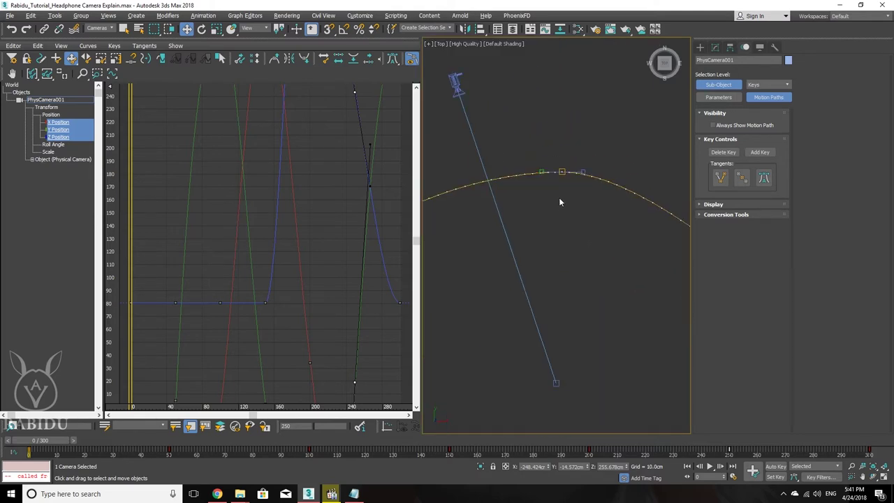
{"action": "scroll", "coordinate": [559, 197], "scroll_direction": "down", "scroll_amount": 3}
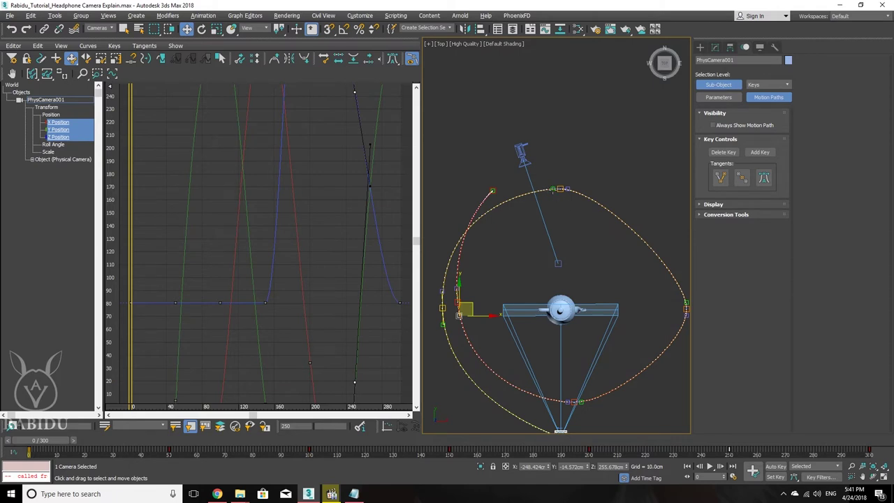
{"action": "scroll", "coordinate": [281, 183], "scroll_direction": "up", "scroll_amount": 2}
{"action": "scroll", "coordinate": [282, 194], "scroll_direction": "up", "scroll_amount": 1}
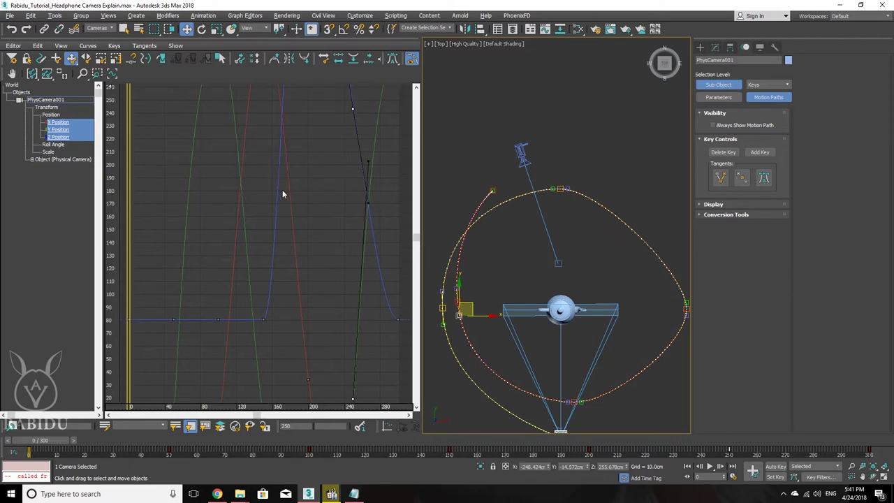
{"action": "mouse_move", "coordinate": [285, 174]}
{"action": "middle_mouse_down"}
{"action": "mouse_move", "coordinate": [370, 191]}
{"action": "mouse_move", "coordinate": [219, 295]}
{"action": "mouse_move", "coordinate": [282, 203]}
{"action": "mouse_move", "coordinate": [279, 215]}
{"action": "mouse_move", "coordinate": [276, 163]}
{"action": "middle_mouse_up"}
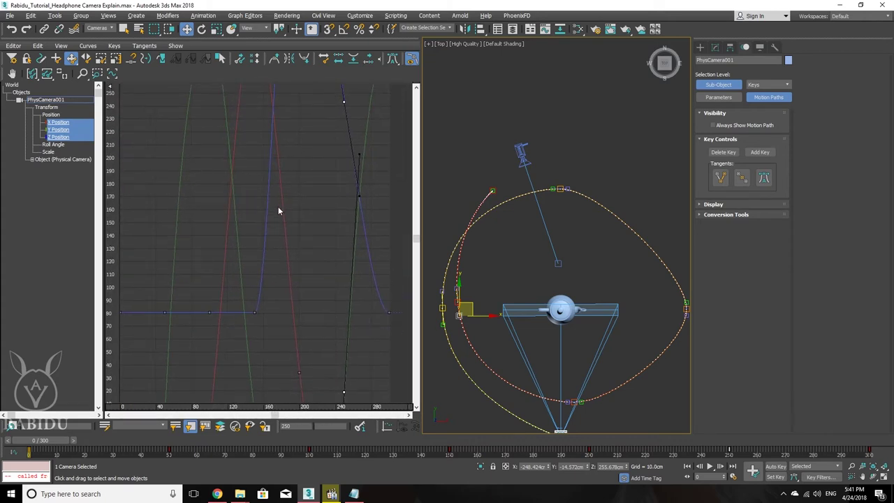
{"action": "mouse_move", "coordinate": [263, 266]}
{"action": "middle_mouse_down"}
{"action": "mouse_move", "coordinate": [285, 311]}
{"action": "mouse_move", "coordinate": [275, 232]}
{"action": "mouse_move", "coordinate": [241, 194]}
{"action": "mouse_move", "coordinate": [276, 233]}
{"action": "mouse_move", "coordinate": [310, 193]}
{"action": "mouse_move", "coordinate": [285, 212]}
{"action": "middle_mouse_up"}
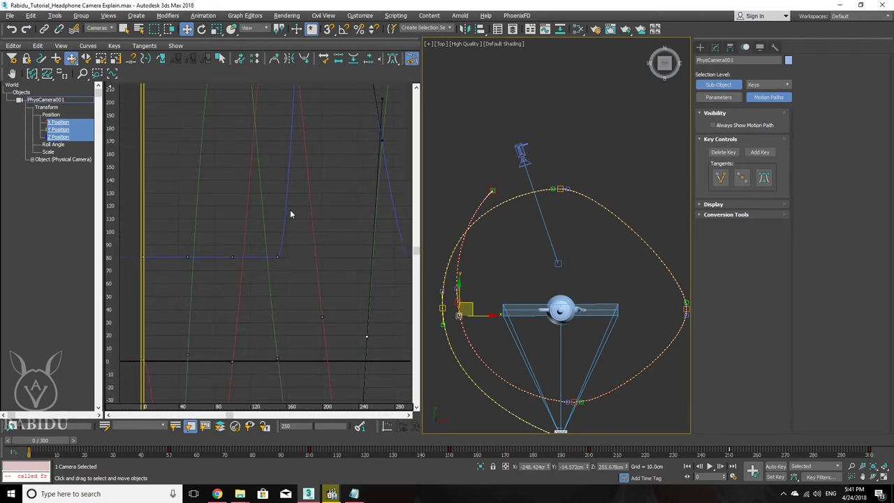
{"action": "mouse_move", "coordinate": [275, 166]}
{"action": "middle_mouse_down"}
{"action": "mouse_move", "coordinate": [315, 263]}
{"action": "mouse_move", "coordinate": [254, 186]}
{"action": "mouse_move", "coordinate": [291, 196]}
{"action": "middle_mouse_up"}
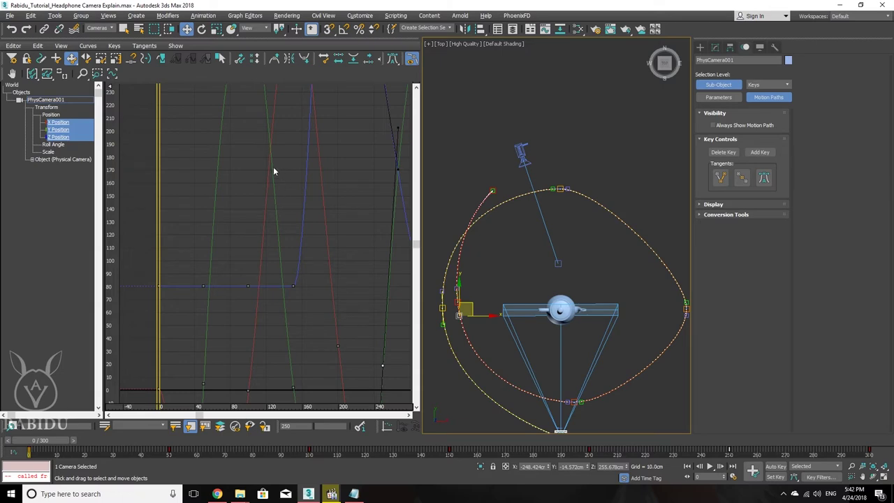
{"action": "mouse_move", "coordinate": [283, 128]}
{"action": "left_mouse_down"}
{"action": "mouse_move", "coordinate": [289, 241]}
{"action": "mouse_move", "coordinate": [250, 133]}
{"action": "mouse_move", "coordinate": [262, 236]}
{"action": "mouse_move", "coordinate": [290, 161]}
{"action": "mouse_move", "coordinate": [252, 240]}
{"action": "mouse_move", "coordinate": [300, 261]}
{"action": "mouse_move", "coordinate": [278, 263]}
{"action": "mouse_move", "coordinate": [279, 281]}
{"action": "mouse_move", "coordinate": [292, 282]}
{"action": "mouse_move", "coordinate": [291, 214]}
{"action": "mouse_move", "coordinate": [306, 169]}
{"action": "mouse_move", "coordinate": [313, 182]}
{"action": "left_mouse_up"}
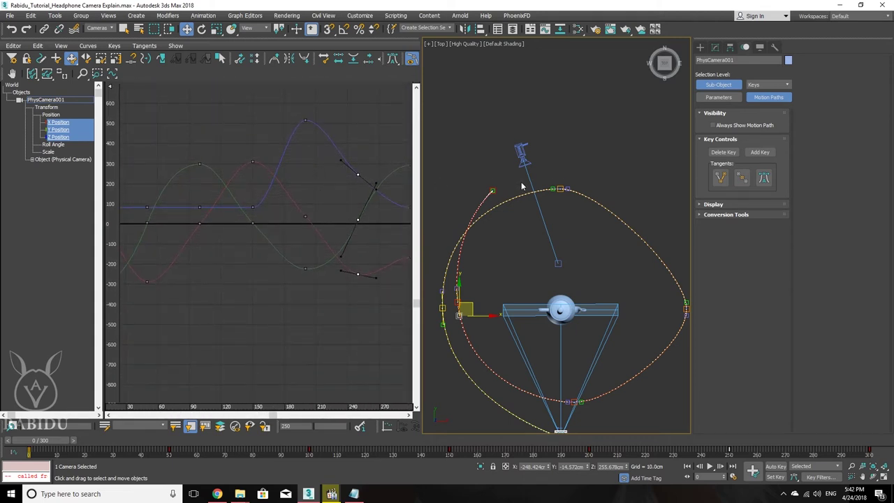
- Select the top-of-orbit key and steepen its tangents, tilting the flat peak tangent upward
{"action": "left_click_drag", "start_coordinate": [559, 206], "coordinate": [551, 213]}
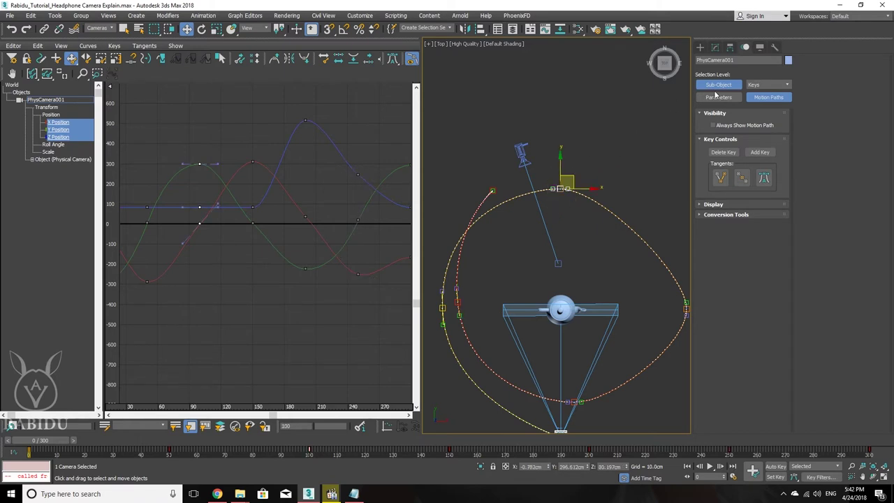
{"action": "left_click_drag", "start_coordinate": [595, 144], "coordinate": [563, 201]}
{"action": "mouse_move", "coordinate": [230, 214]}
{"action": "middle_mouse_down"}
{"action": "mouse_move", "coordinate": [319, 203]}
{"action": "mouse_move", "coordinate": [341, 189]}
{"action": "middle_mouse_up"}
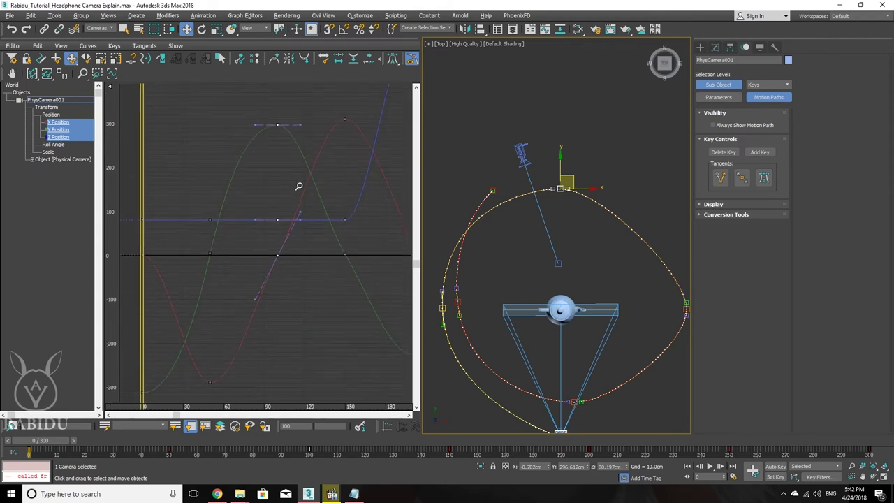
{"action": "scroll", "coordinate": [616, 240], "scroll_direction": "up", "scroll_amount": 1}
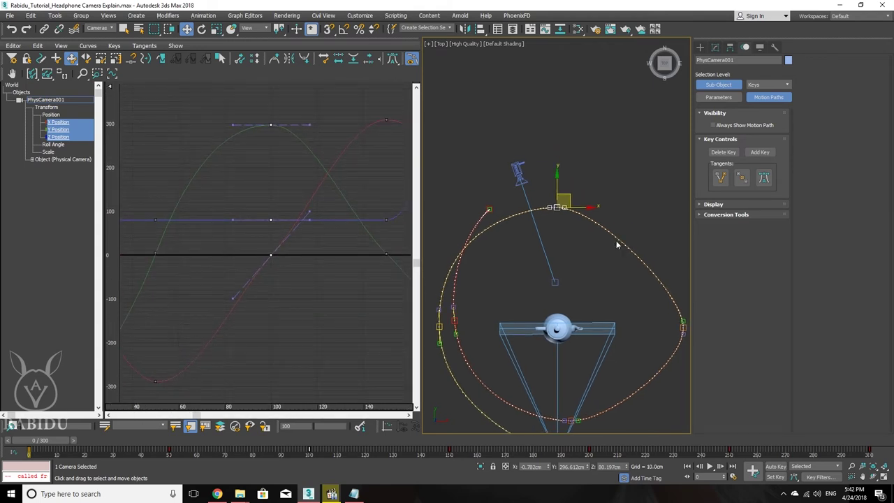
{"action": "scroll", "coordinate": [545, 222], "scroll_direction": "up", "scroll_amount": 2}
{"action": "scroll", "coordinate": [576, 229], "scroll_direction": "down", "scroll_amount": 2}
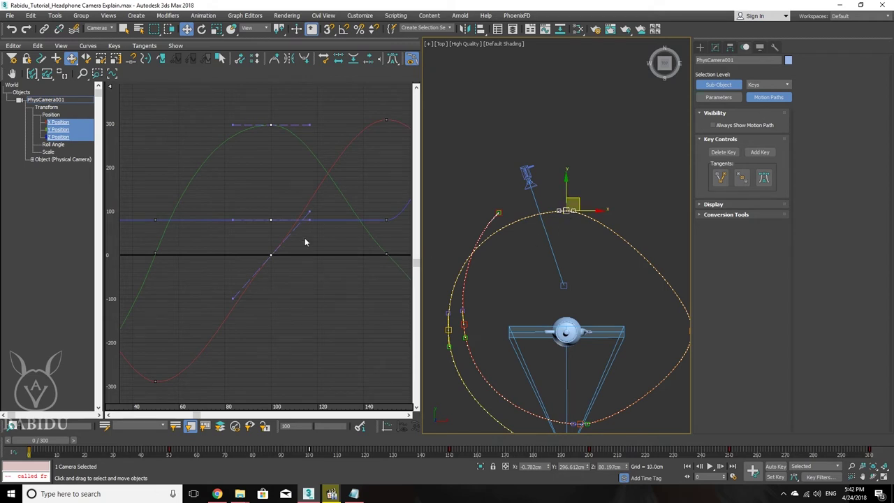
{"action": "left_click_drag", "start_coordinate": [233, 300], "coordinate": [240, 314]}
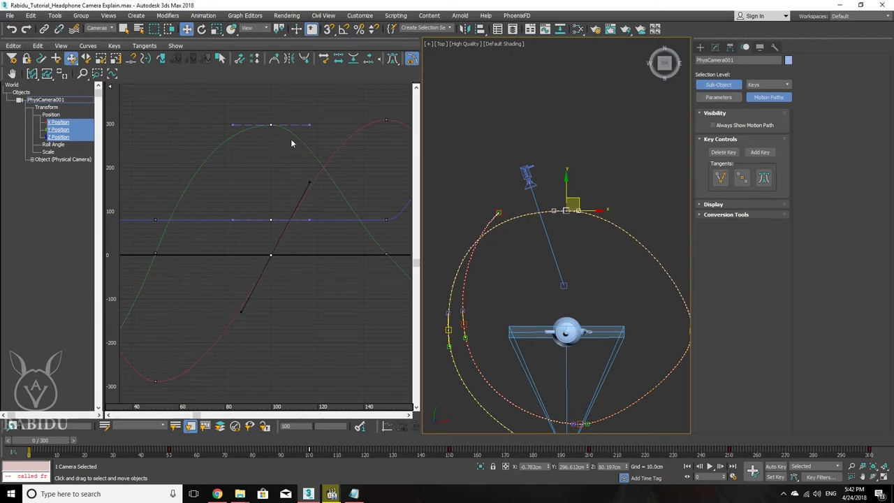
{"action": "mouse_move", "coordinate": [309, 124]}
{"action": "left_mouse_down"}
{"action": "mouse_move", "coordinate": [311, 116]}
{"action": "mouse_move", "coordinate": [304, 125]}
{"action": "left_mouse_up"}
- Select the key on the orbit's right side and steepen its tangent
{"action": "middle_click_drag", "start_coordinate": [622, 283], "coordinate": [605, 248]}
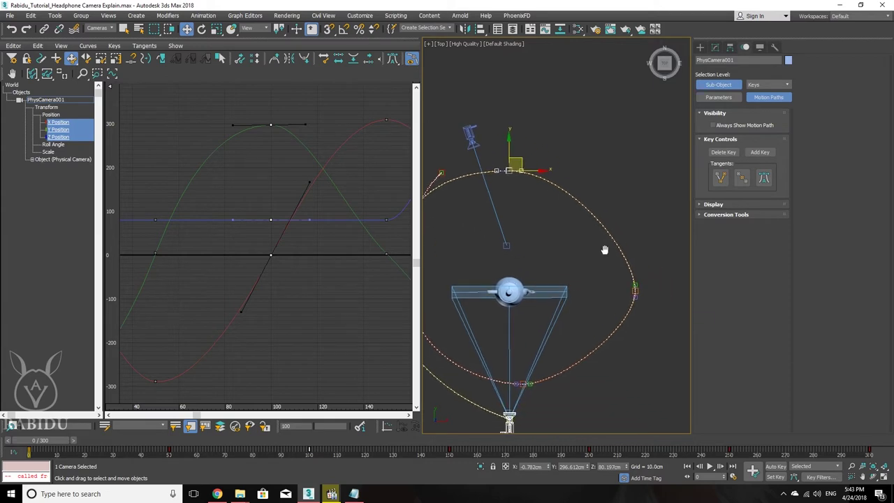
{"action": "left_click", "coordinate": [635, 288]}
{"action": "middle_click_drag", "start_coordinate": [261, 253], "coordinate": [177, 247]}
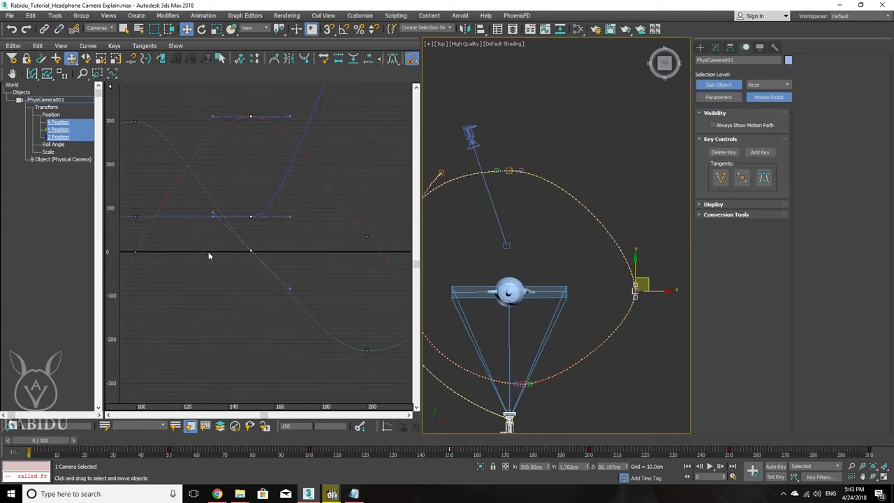
{"action": "middle_click_drag", "start_coordinate": [259, 263], "coordinate": [260, 262]}
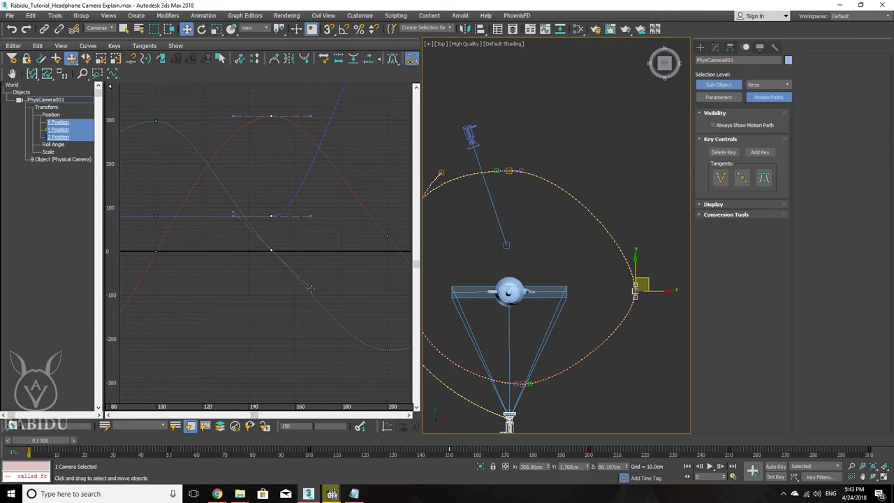
{"action": "left_click_drag", "start_coordinate": [310, 287], "coordinate": [312, 285]}
{"action": "mouse_move", "coordinate": [312, 285]}
{"action": "left_mouse_down"}
{"action": "mouse_move", "coordinate": [296, 311]}
{"action": "mouse_move", "coordinate": [302, 301]}
{"action": "left_mouse_up"}
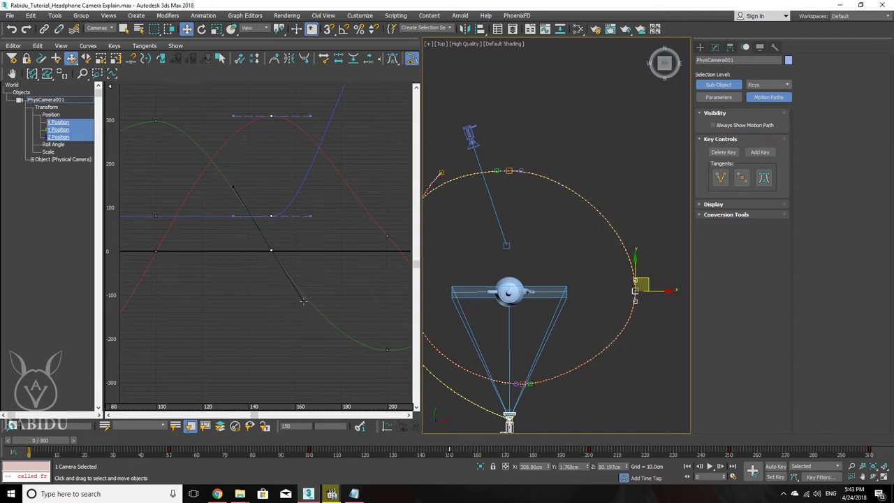
- Adjust the blue Z Position key tangents near frames 150 and 100, then select the red key at 150
{"action": "middle_click_drag", "start_coordinate": [325, 181], "coordinate": [324, 224]}
{"action": "middle_click_drag", "start_coordinate": [307, 183], "coordinate": [373, 240]}
{"action": "left_click_drag", "start_coordinate": [356, 295], "coordinate": [358, 277]}
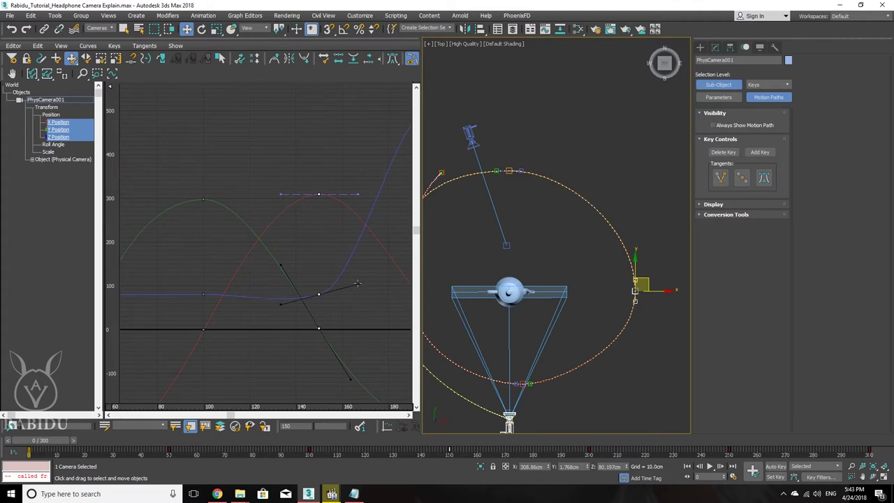
{"action": "middle_click_drag", "start_coordinate": [197, 273], "coordinate": [271, 252]}
{"action": "left_click", "coordinate": [280, 267]}
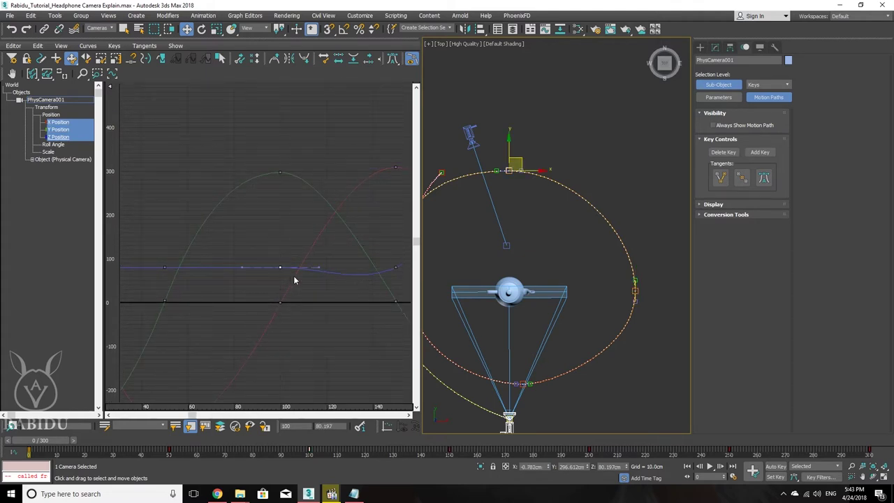
{"action": "left_click_drag", "start_coordinate": [317, 270], "coordinate": [317, 274]}
{"action": "middle_click_drag", "start_coordinate": [355, 235], "coordinate": [289, 211]}
{"action": "left_click", "coordinate": [264, 174]}
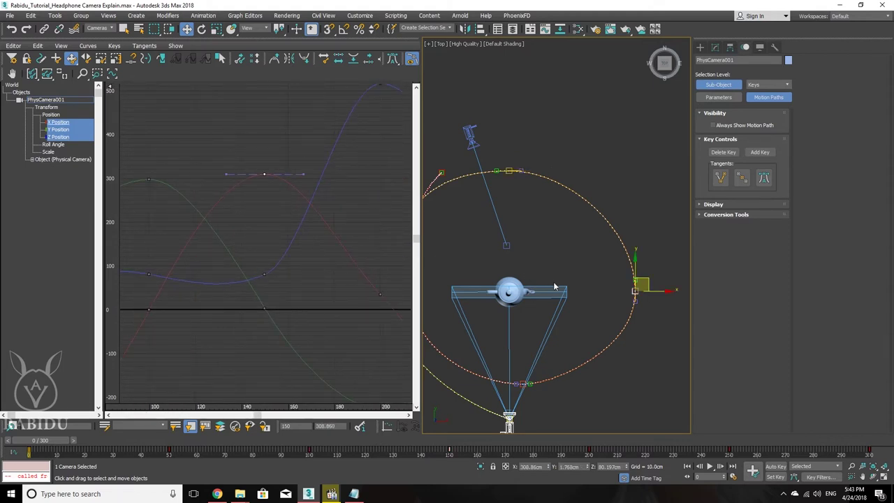
- Select the path keys near frames 200 and 240 and steepen their descending tangents
{"action": "middle_click_drag", "start_coordinate": [546, 335], "coordinate": [599, 276]}
{"action": "left_click_drag", "start_coordinate": [605, 307], "coordinate": [553, 339]}
{"action": "middle_click_drag", "start_coordinate": [327, 287], "coordinate": [219, 239]}
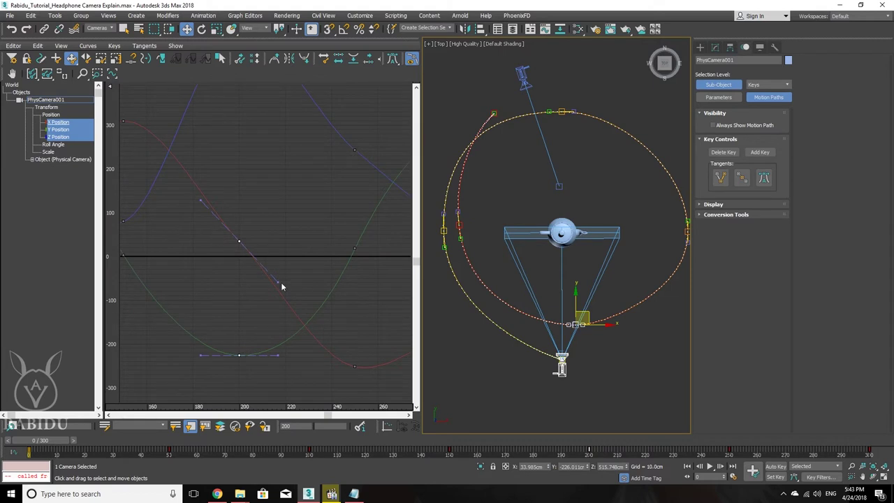
{"action": "left_click_drag", "start_coordinate": [279, 284], "coordinate": [270, 293]}
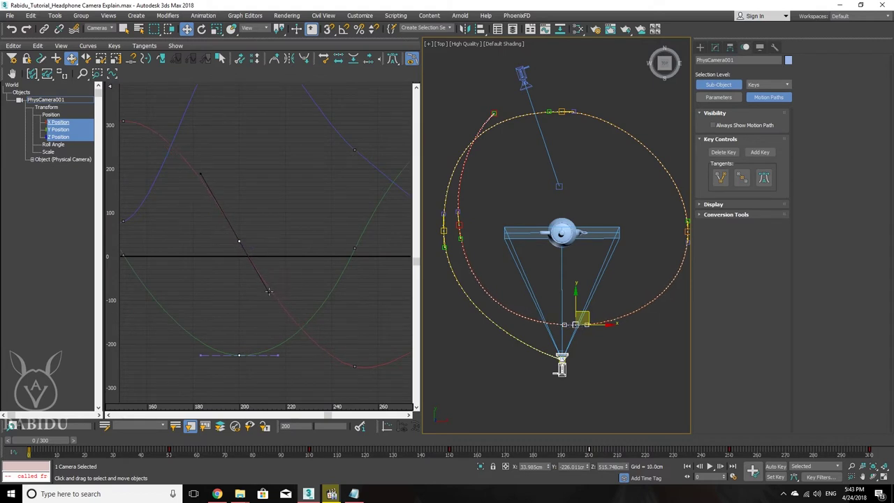
{"action": "middle_click_drag", "start_coordinate": [270, 293], "coordinate": [277, 276]}
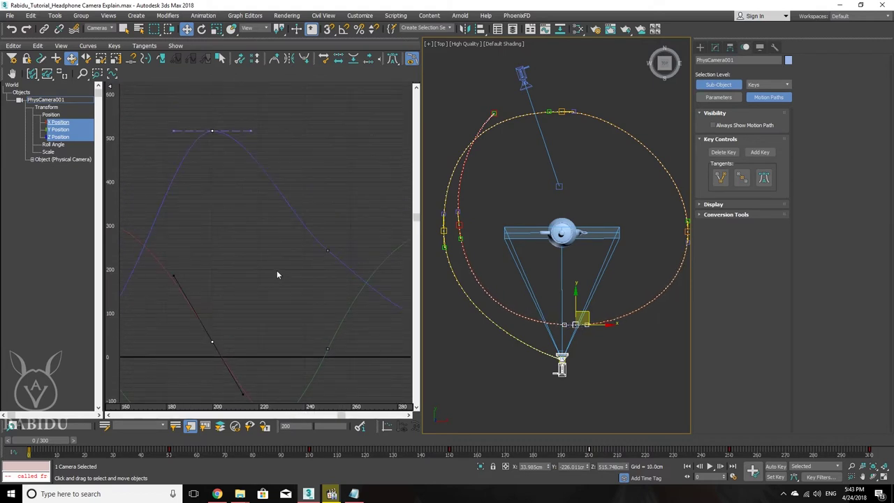
{"action": "left_click", "coordinate": [327, 250]}
{"action": "middle_click_drag", "start_coordinate": [371, 293], "coordinate": [321, 265]}
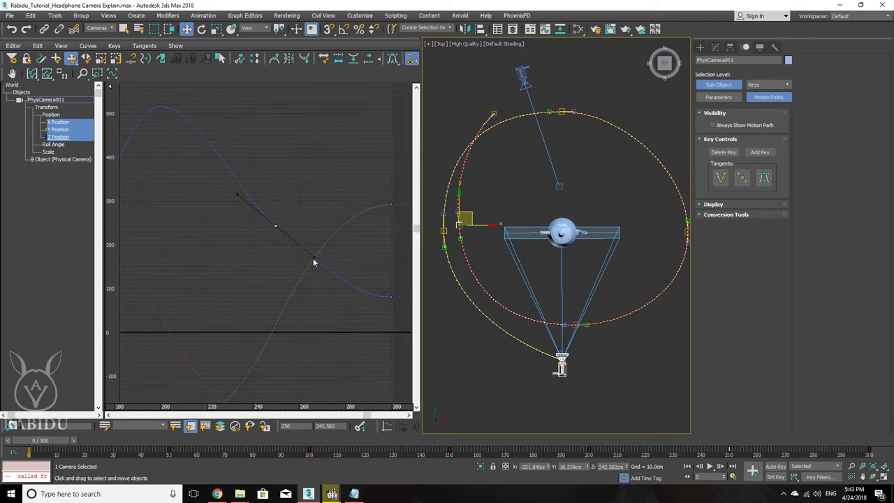
{"action": "left_click_drag", "start_coordinate": [239, 196], "coordinate": [243, 187]}
{"action": "middle_click_drag", "start_coordinate": [295, 293], "coordinate": [320, 194]}
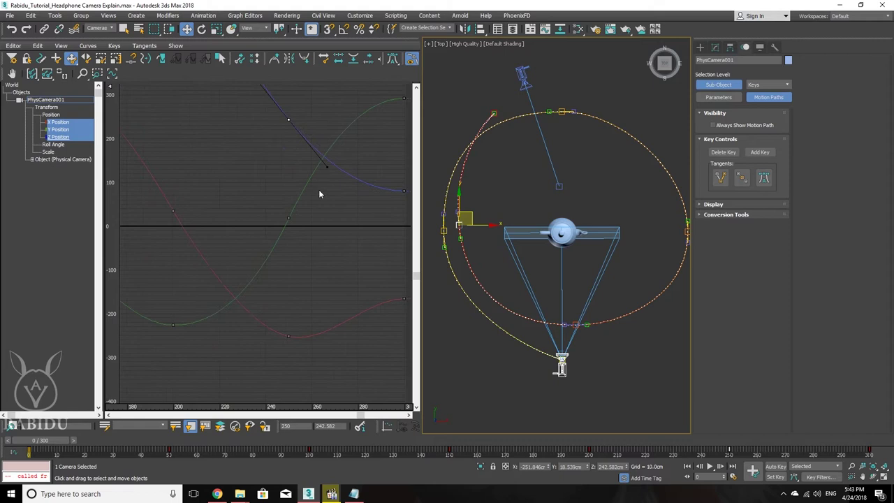
{"action": "middle_click_drag", "start_coordinate": [597, 243], "coordinate": [598, 254]}
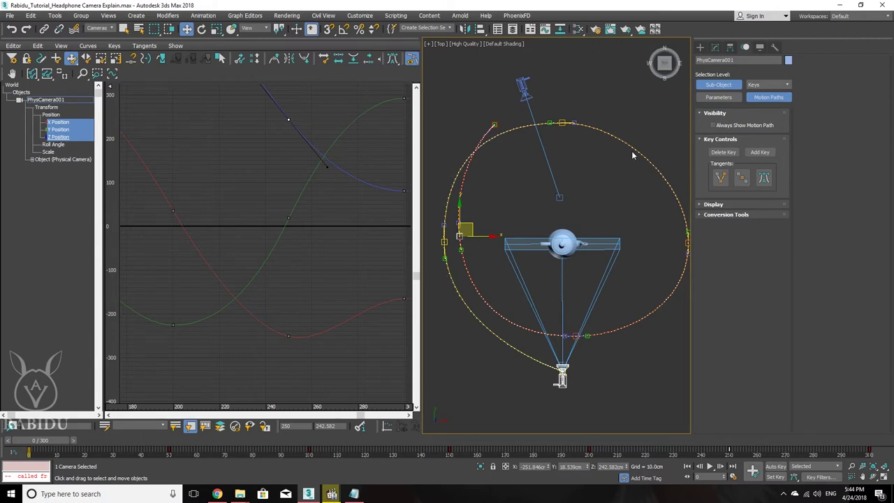
{"action": "middle_click_drag", "start_coordinate": [650, 272], "coordinate": [641, 283]}
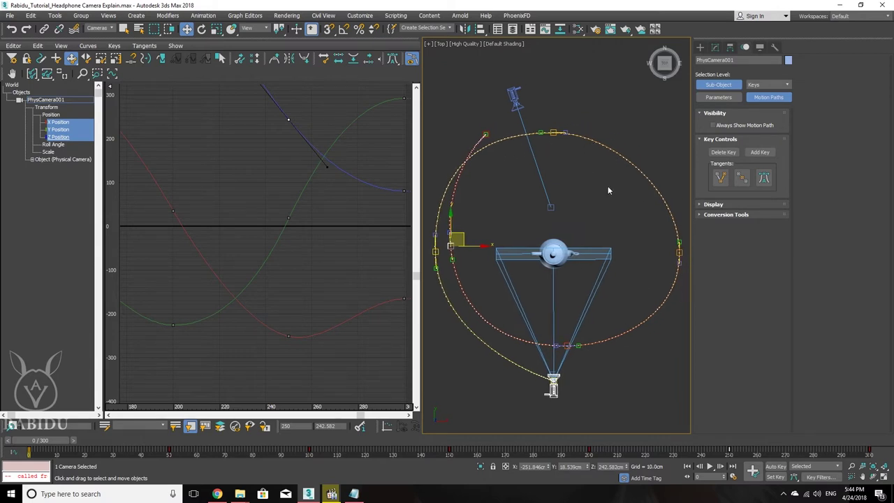
- Uncheck Track View - Curve Editor from the toolbar menu, then toggle the viewport layout with Alt+W
{"action": "right_click", "coordinate": [352, 49]}
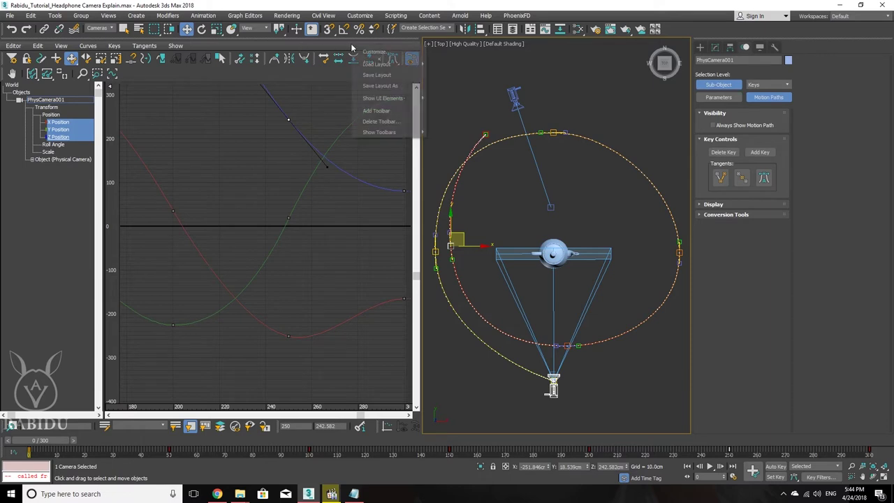
{"action": "right_click", "coordinate": [379, 41]}
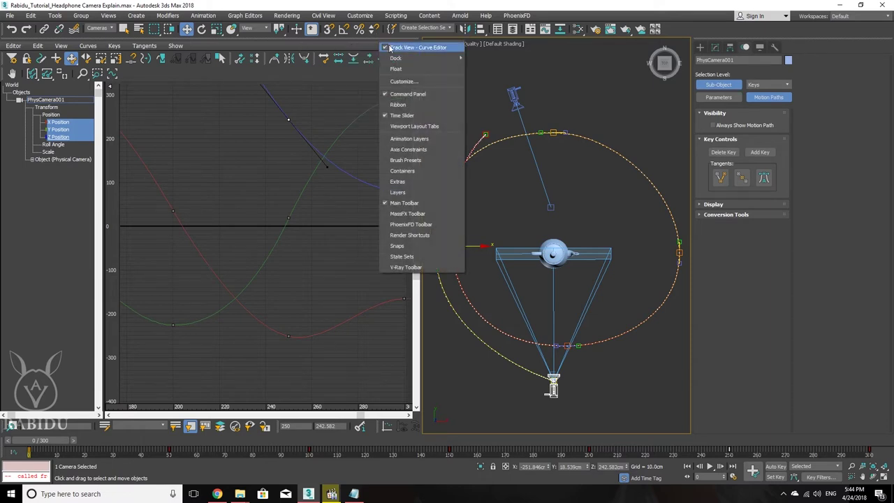
{"action": "left_click", "coordinate": [434, 48]}
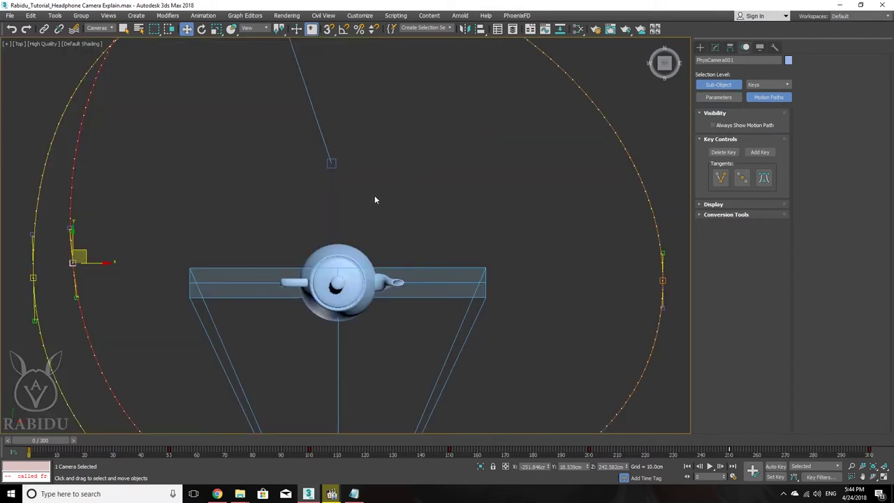
{"action": "key", "text": "alt+w"}
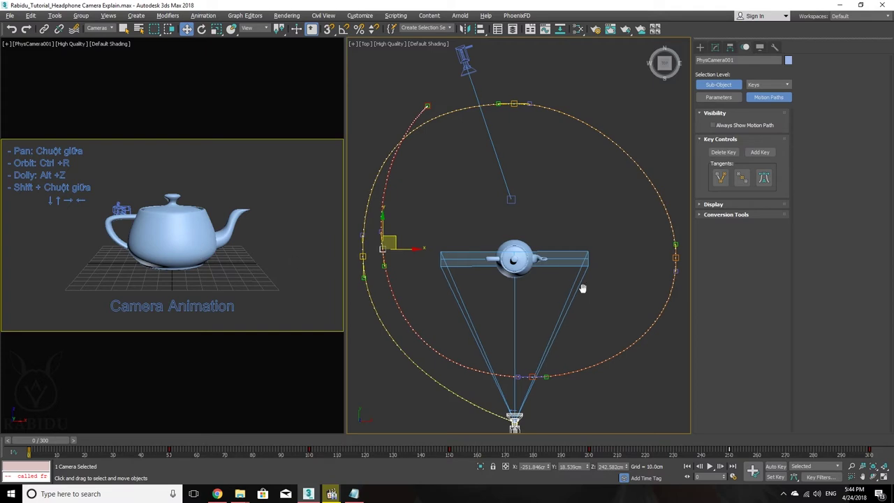
- Preview the camera moving along its path and stop playback at frame 10
{"action": "middle_click_drag", "start_coordinate": [583, 288], "coordinate": [580, 257]}
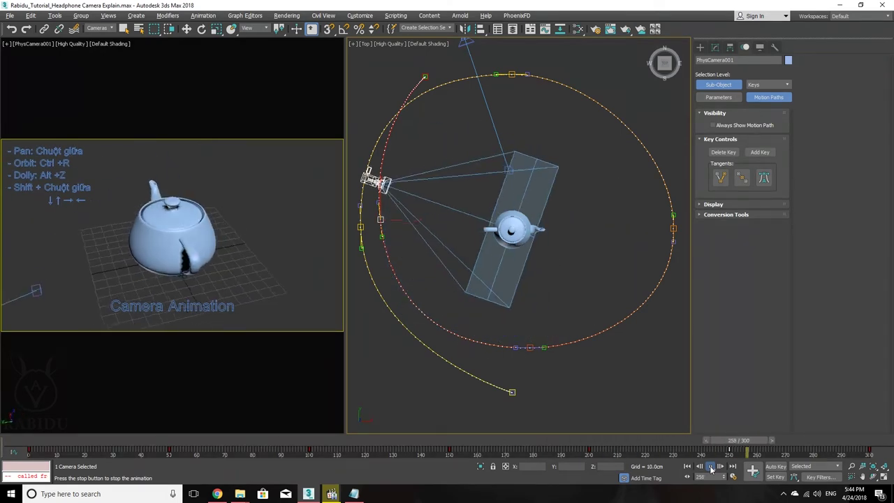
{"action": "left_click", "coordinate": [710, 468]}
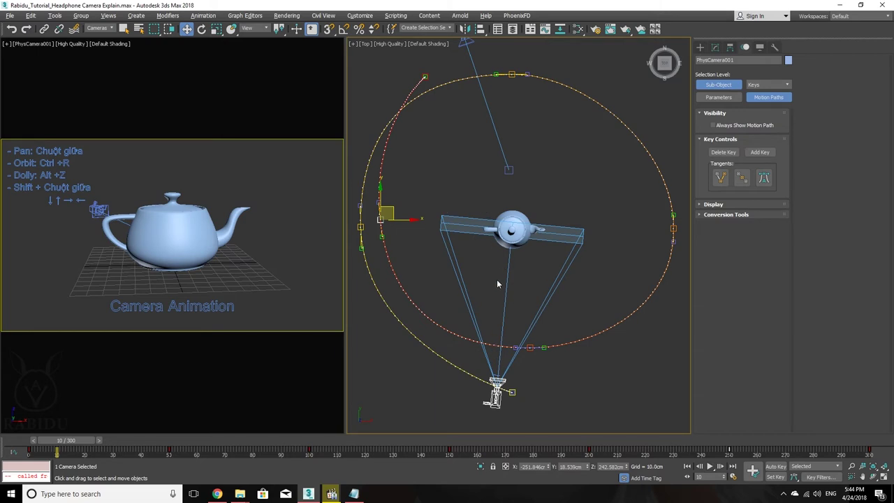
{"action": "mouse_move", "coordinate": [509, 223]}
{"action": "middle_mouse_down"}
{"action": "mouse_move", "coordinate": [501, 227]}
{"action": "mouse_move", "coordinate": [509, 227]}
{"action": "middle_mouse_up"}
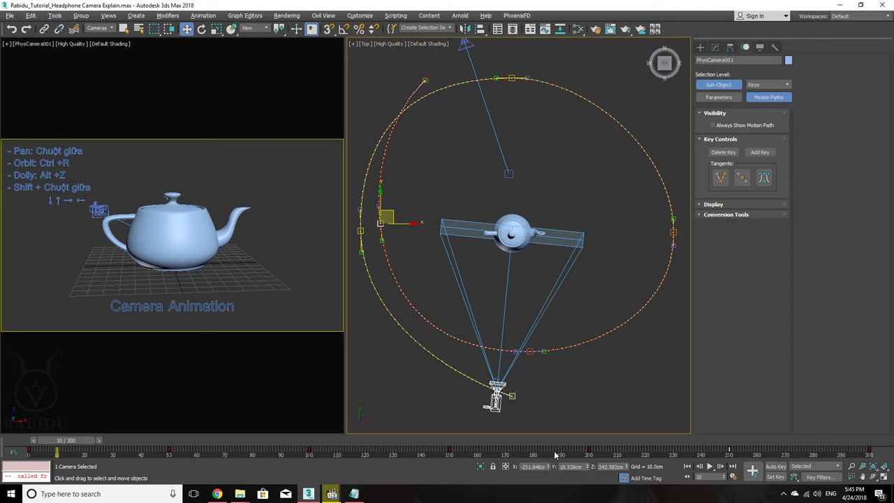
- Extend the range to about 411 frames, shift its start to -157, then bring the end back to 300
{"action": "right_click_drag", "start_coordinate": [667, 458], "coordinate": [354, 454], "text": "ctrl+alt"}
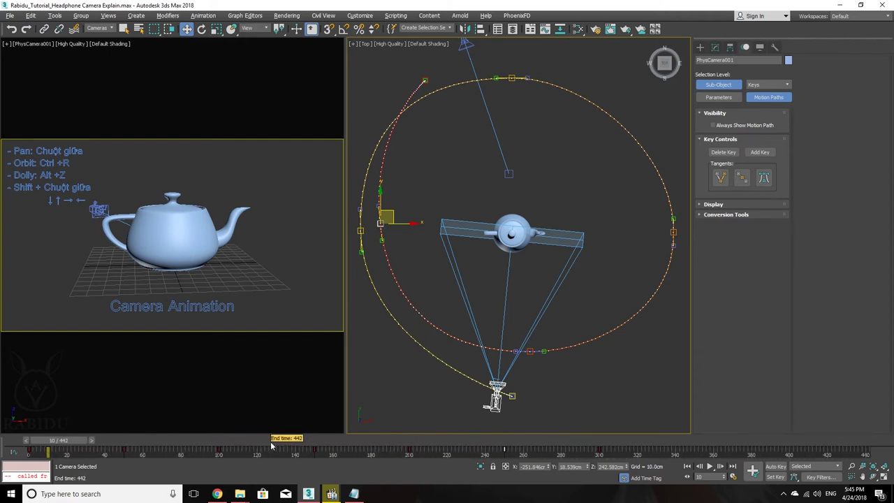
{"action": "mouse_move", "coordinate": [365, 453]}
{"action": "left_mouse_down", "text": "ctrl+alt"}
{"action": "mouse_move", "coordinate": [673, 466]}
{"action": "mouse_move", "coordinate": [363, 470]}
{"action": "mouse_move", "coordinate": [365, 463]}
{"action": "left_mouse_up", "text": "ctrl+alt"}
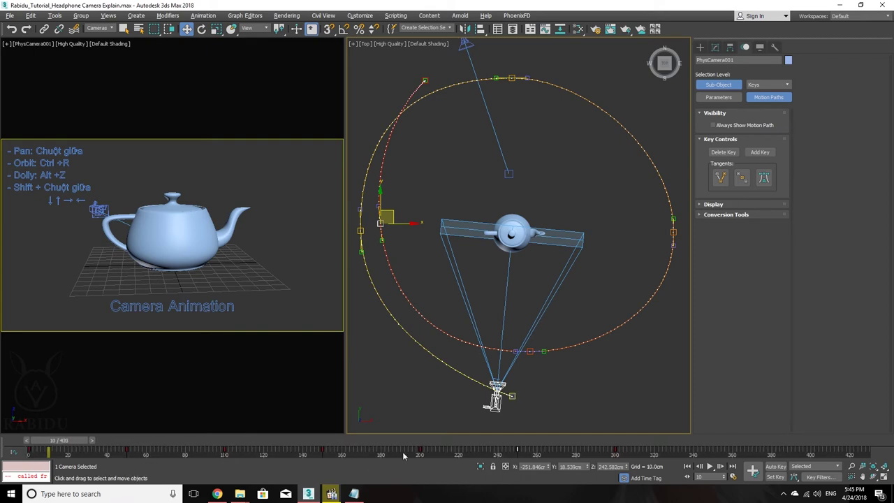
{"action": "mouse_move", "coordinate": [563, 459]}
{"action": "middle_mouse_down", "text": "ctrl+alt"}
{"action": "mouse_move", "coordinate": [403, 457]}
{"action": "mouse_move", "coordinate": [767, 460]}
{"action": "mouse_move", "coordinate": [443, 455]}
{"action": "mouse_move", "coordinate": [552, 455]}
{"action": "mouse_move", "coordinate": [637, 473]}
{"action": "mouse_move", "coordinate": [349, 469]}
{"action": "mouse_move", "coordinate": [608, 475]}
{"action": "mouse_move", "coordinate": [566, 478]}
{"action": "middle_mouse_up", "text": "ctrl+alt"}
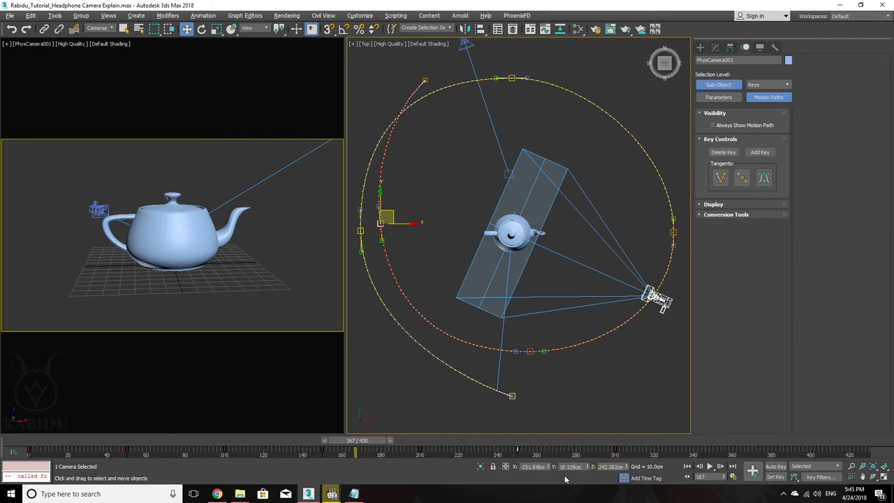
{"action": "mouse_move", "coordinate": [454, 454]}
{"action": "right_mouse_down", "text": "ctrl+alt"}
{"action": "mouse_move", "coordinate": [706, 469]}
{"action": "mouse_move", "coordinate": [699, 467]}
{"action": "right_mouse_up", "text": "ctrl+alt"}
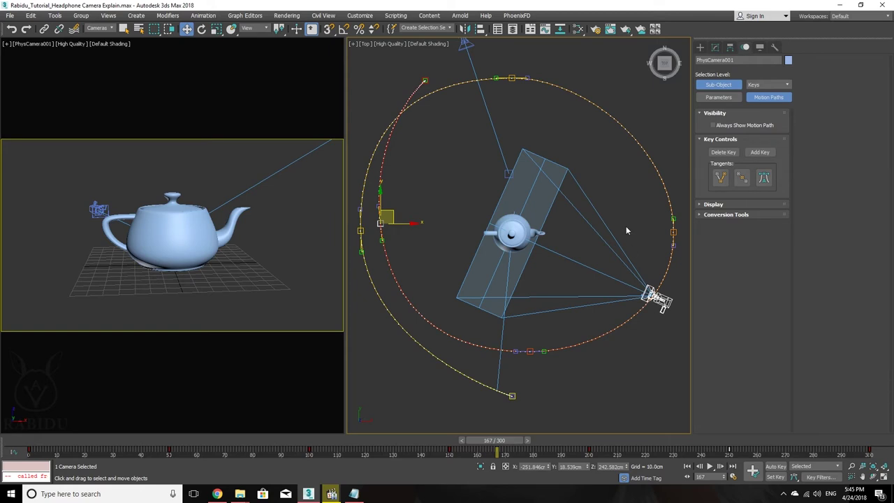
- Reframe the teapot and helix, deselect the motion-path keys and leave sub-object mode with Ctrl+B
{"action": "scroll", "coordinate": [558, 237], "scroll_direction": "down", "scroll_amount": 3}
{"action": "middle_click_drag", "start_coordinate": [558, 238], "coordinate": [465, 242]}
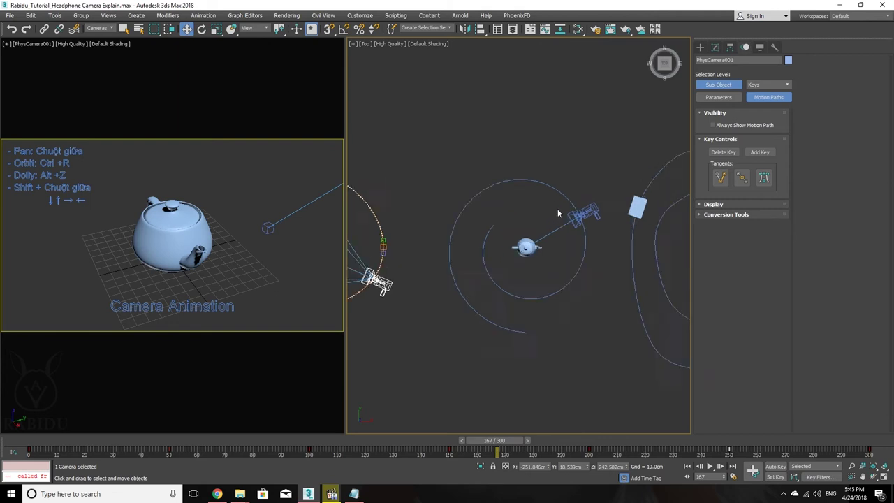
{"action": "scroll", "coordinate": [559, 223], "scroll_direction": "up", "scroll_amount": 3}
{"action": "middle_click_drag", "start_coordinate": [510, 234], "coordinate": [556, 192]}
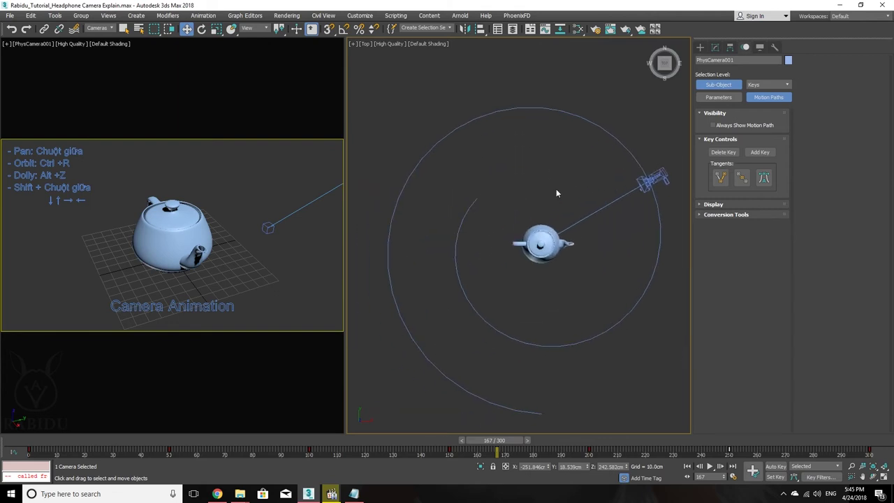
{"action": "left_click_drag", "start_coordinate": [462, 224], "coordinate": [456, 236]}
{"action": "key", "text": "ctrl+b"}
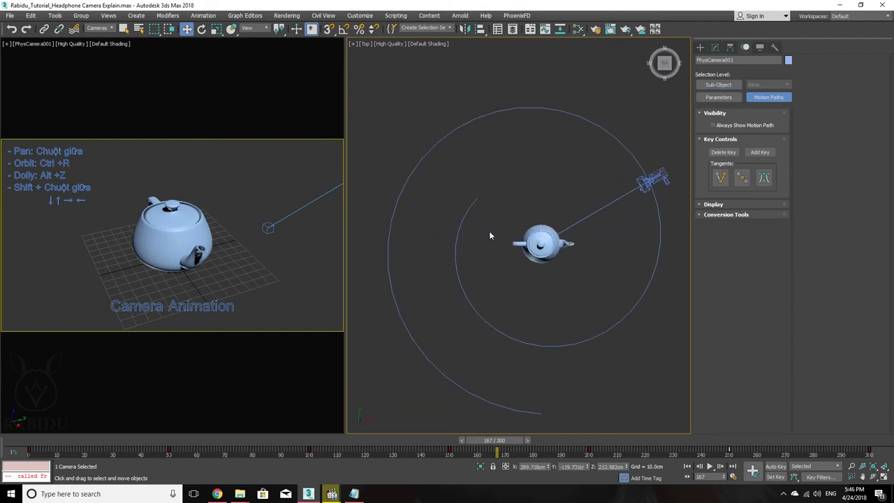
- Set the Selection Filter to All, select Helix001, and orbit to view it in 3D
{"action": "left_click", "coordinate": [102, 29]}
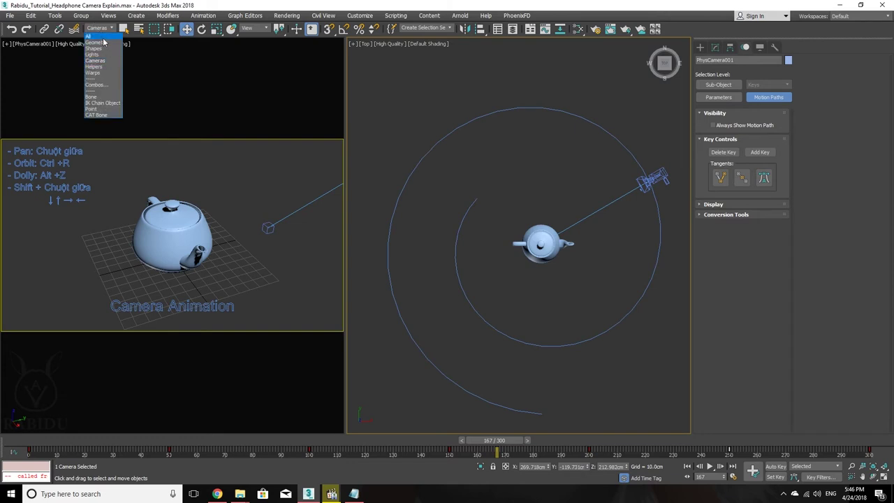
{"action": "left_click", "coordinate": [103, 37]}
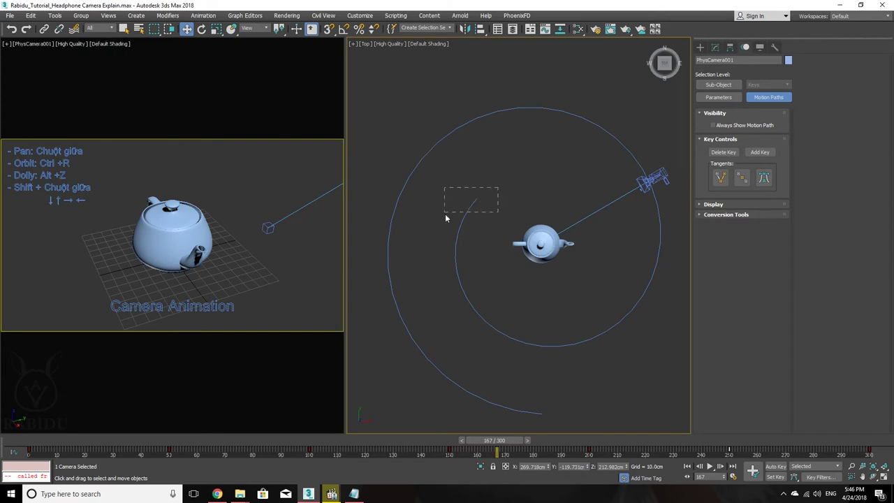
{"action": "left_click", "coordinate": [456, 227]}
{"action": "middle_click_drag", "start_coordinate": [531, 238], "coordinate": [564, 184], "text": "alt"}
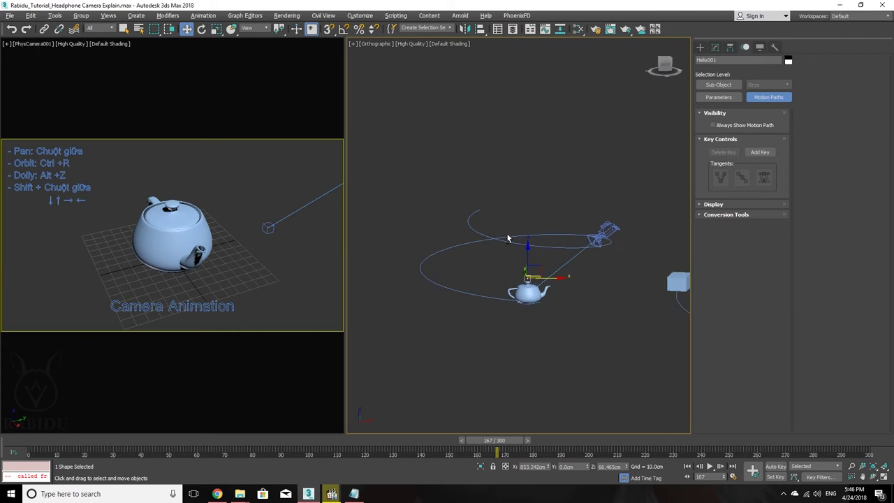
{"action": "middle_click_drag", "start_coordinate": [507, 238], "coordinate": [511, 274], "text": "alt"}
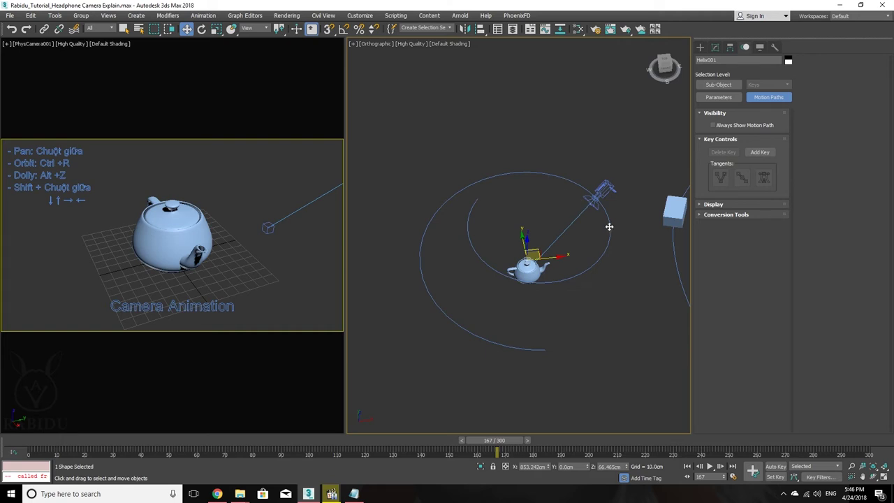
{"action": "middle_click_drag", "start_coordinate": [599, 230], "coordinate": [599, 224], "text": "alt"}
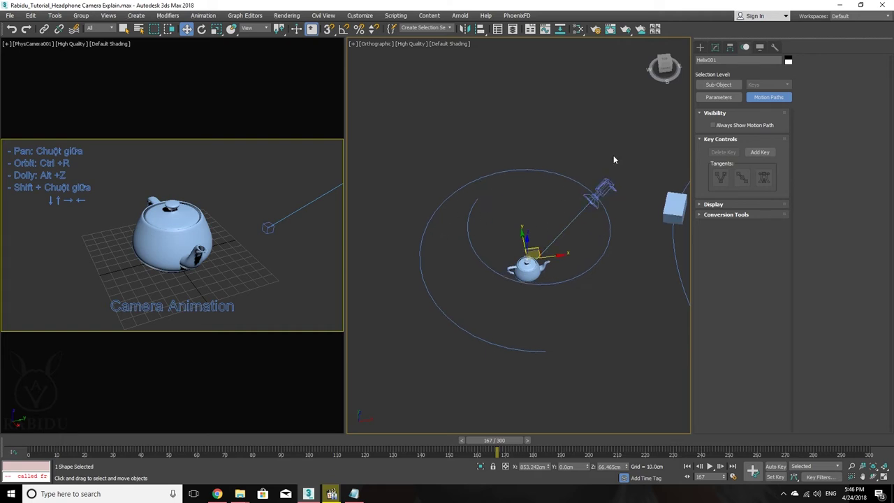
- Start a new Helix from Create > Shapes, then cancel it with a right-click
{"action": "left_click", "coordinate": [700, 46]}
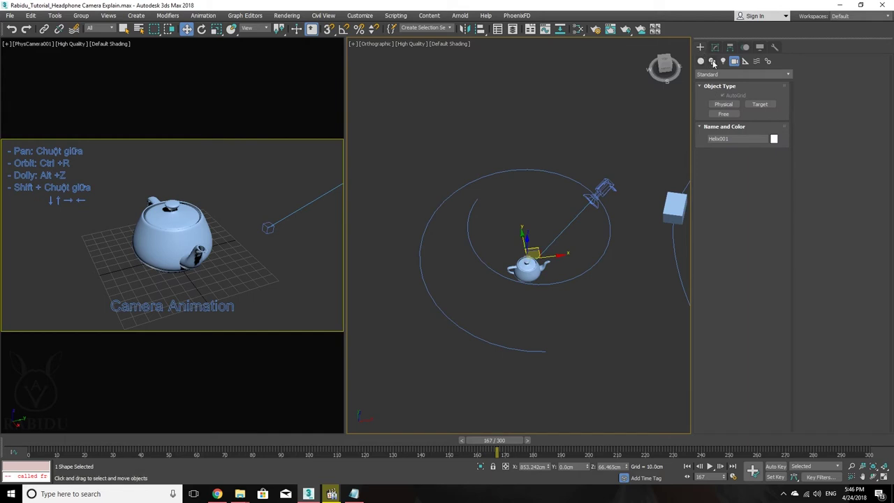
{"action": "left_click", "coordinate": [713, 61]}
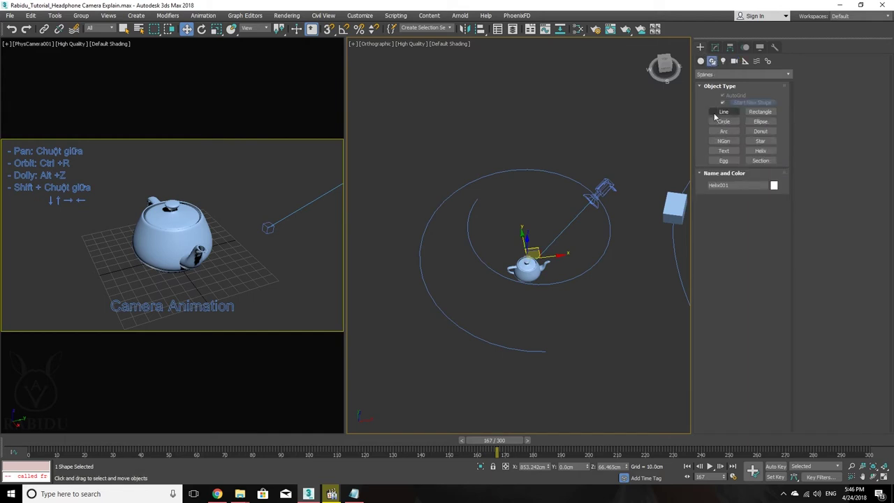
{"action": "left_click", "coordinate": [769, 155]}
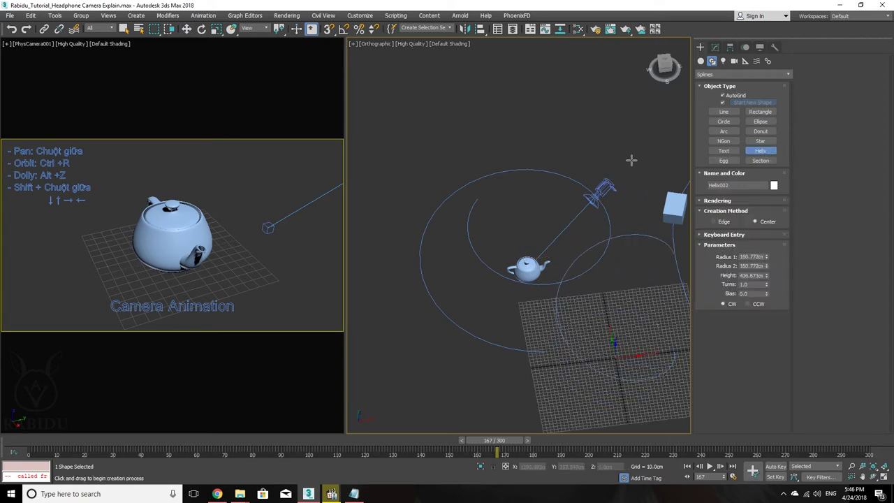
{"action": "left_click", "coordinate": [631, 138]}
{"action": "right_click", "coordinate": [634, 241]}
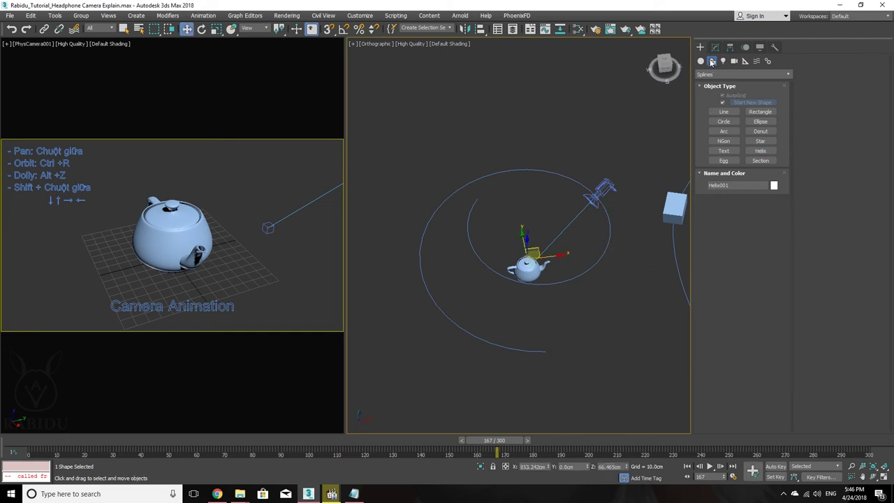
- Widen Helix001's Radius 1 briefly, return it to about 325 cm, then select PhysCamera002
{"action": "left_click", "coordinate": [715, 47]}
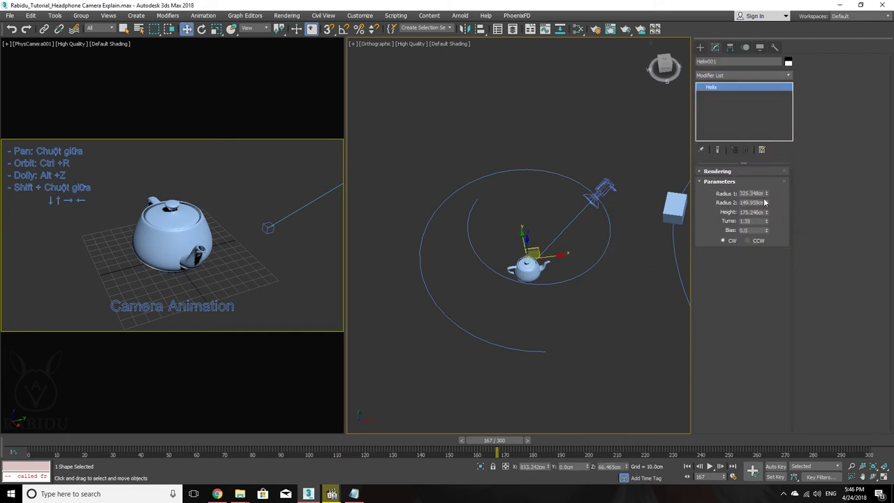
{"action": "mouse_move", "coordinate": [765, 195]}
{"action": "left_mouse_down"}
{"action": "mouse_move", "coordinate": [769, 170]}
{"action": "mouse_move", "coordinate": [763, 185]}
{"action": "left_mouse_up"}
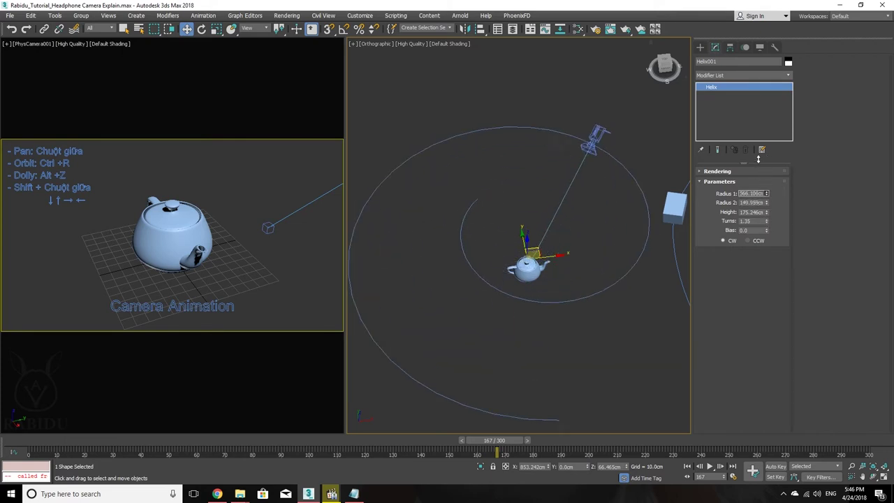
{"action": "left_click_drag", "start_coordinate": [762, 185], "coordinate": [770, 209]}
{"action": "left_click", "coordinate": [606, 186]}
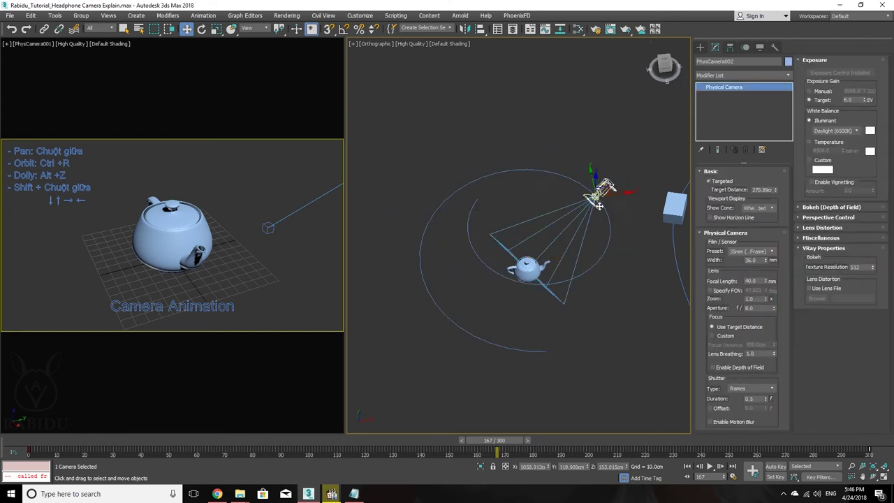
- Play PhysCamera002's animation from frame 0, including through its camera view on the left
{"action": "left_click", "coordinate": [36, 436]}
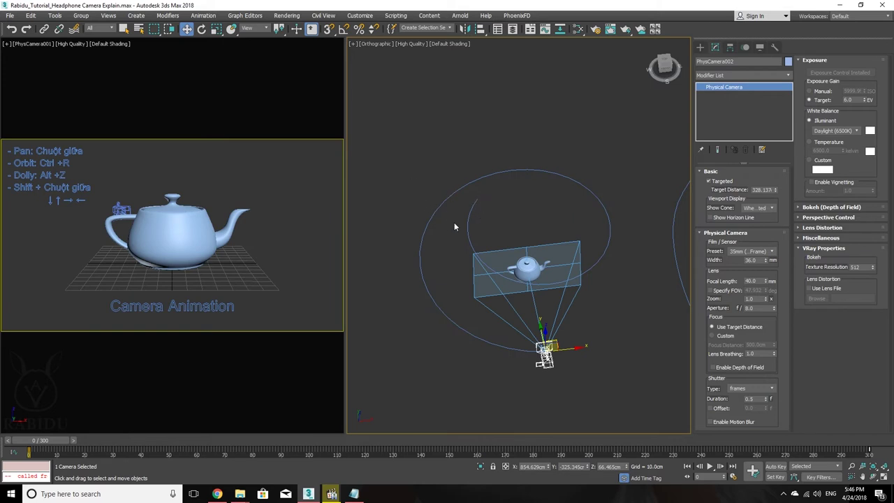
{"action": "key", "text": "/"}
{"action": "key", "text": "/"}
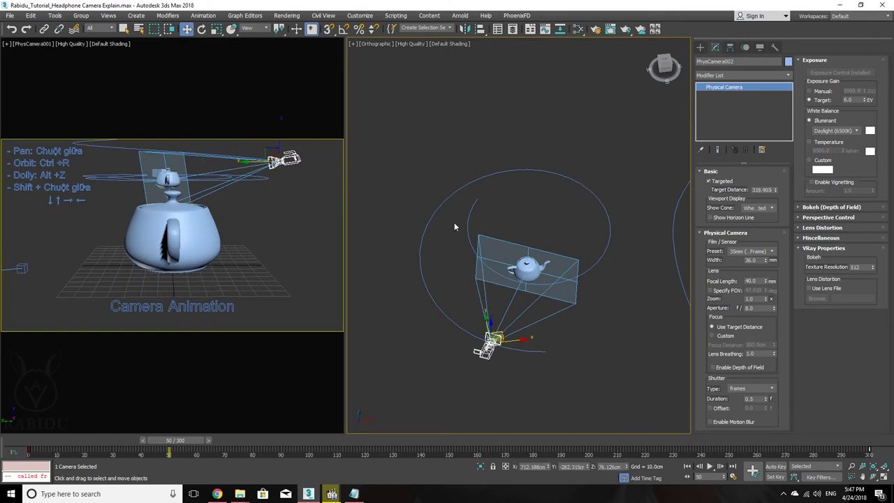
{"action": "key", "text": "Home"}
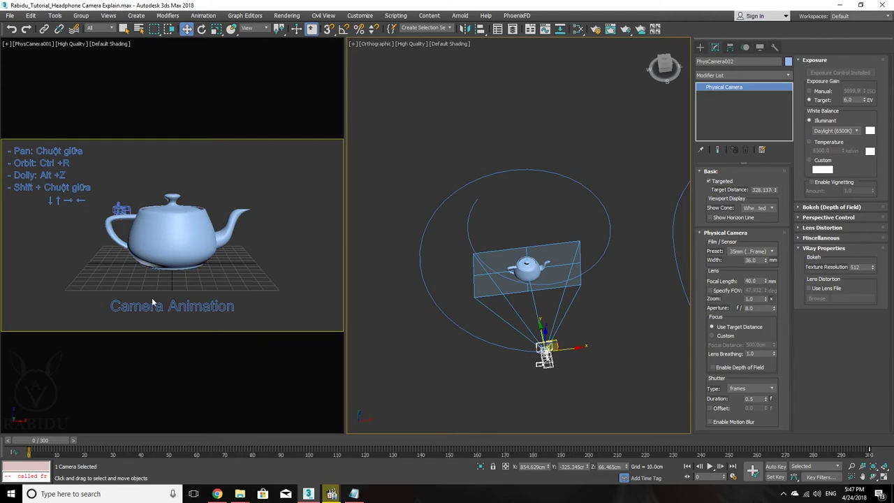
{"action": "key", "text": "c"}
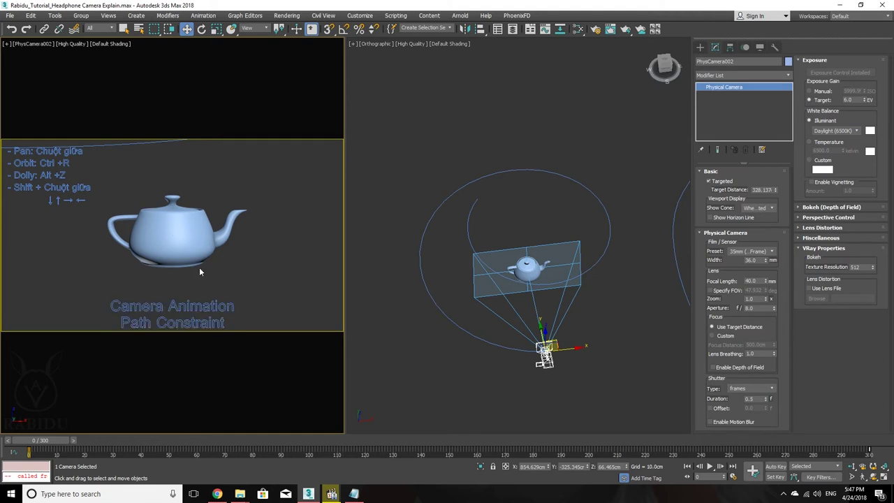
{"action": "key", "text": "slash"}
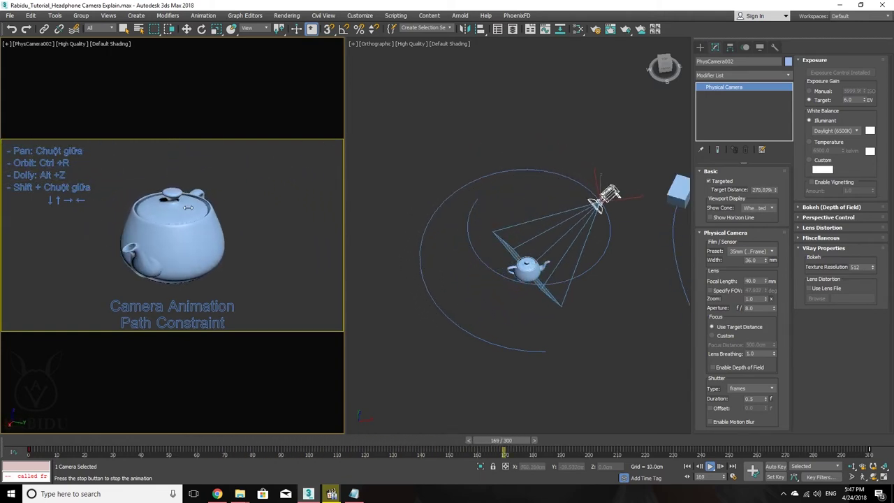
{"action": "key", "text": "slash"}
{"action": "key", "text": "w"}
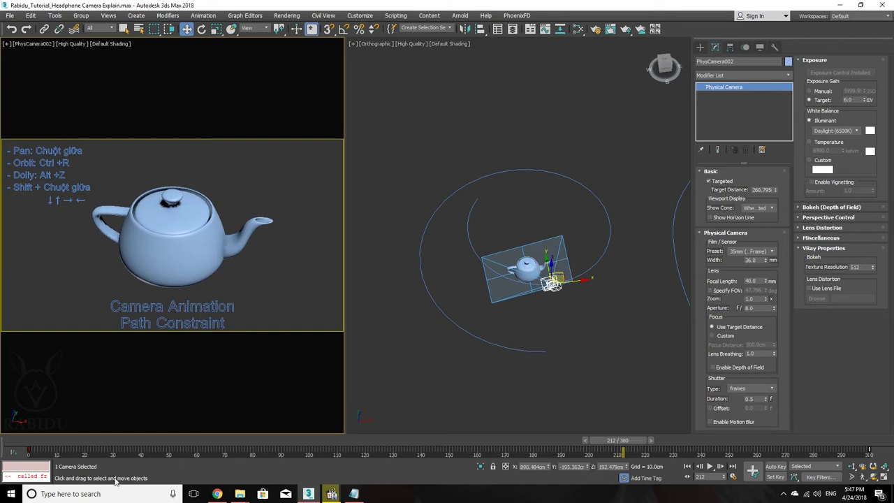
{"action": "left_click_drag", "start_coordinate": [42, 443], "coordinate": [19, 441]}
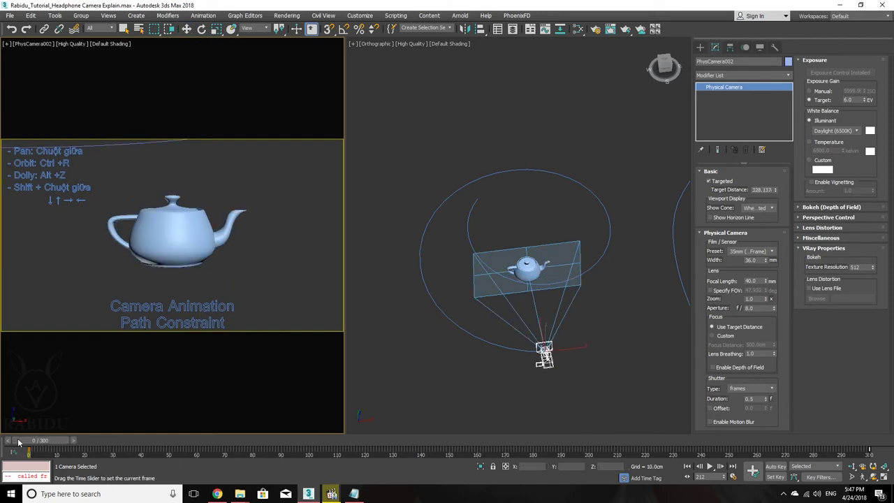
- Orbit the view to angle the spiral and delete PhysCamera002
{"action": "key", "text": "w"}
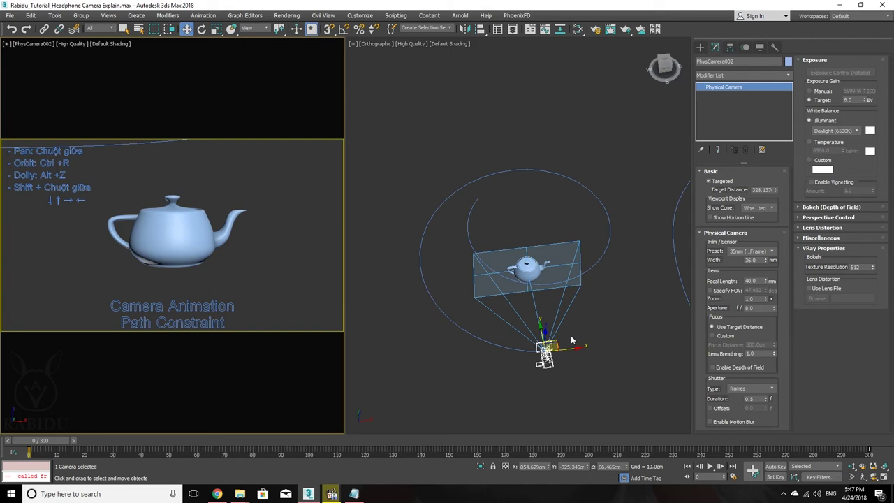
{"action": "middle_click_drag", "start_coordinate": [570, 335], "coordinate": [544, 316], "text": "alt"}
{"action": "scroll", "coordinate": [522, 317], "scroll_direction": "up", "scroll_amount": 2}
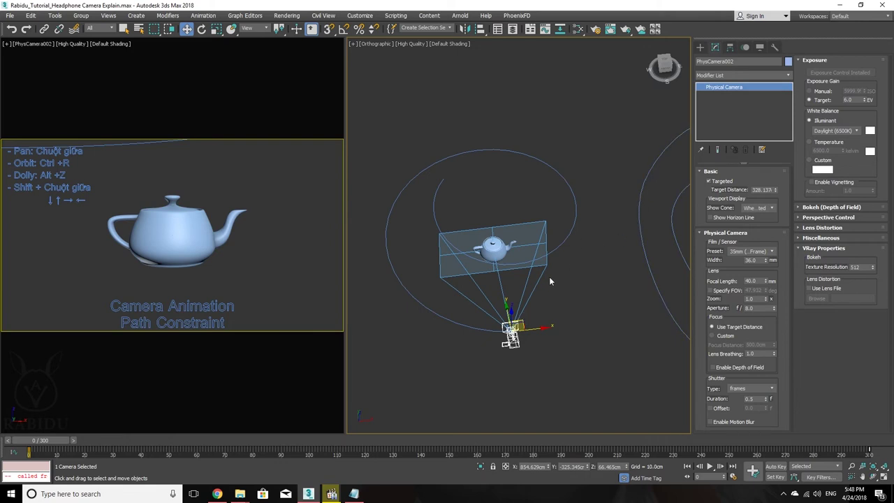
{"action": "key", "text": "Delete"}
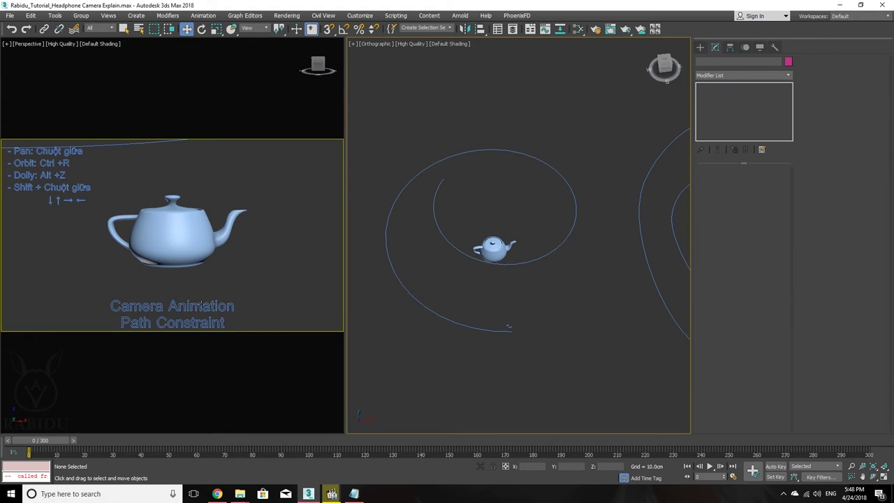
- Create a targeted Physical camera in the Top view below the spiral
{"action": "left_click", "coordinate": [700, 44]}
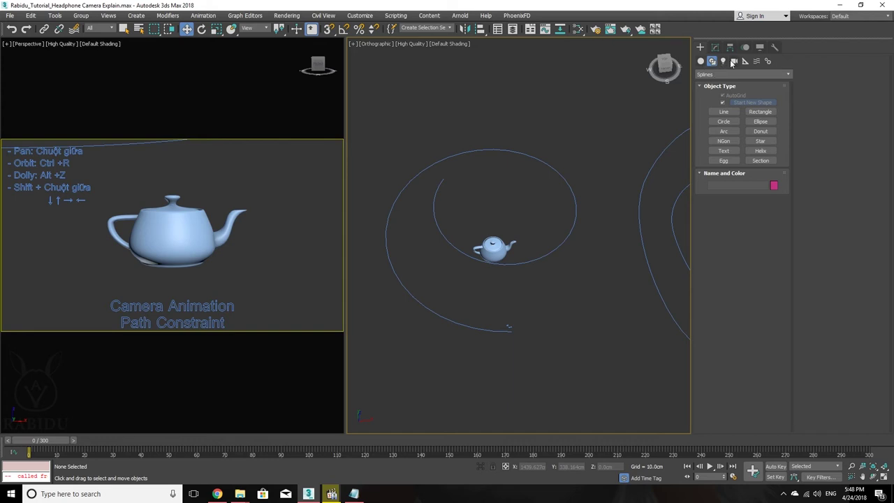
{"action": "left_click", "coordinate": [734, 61]}
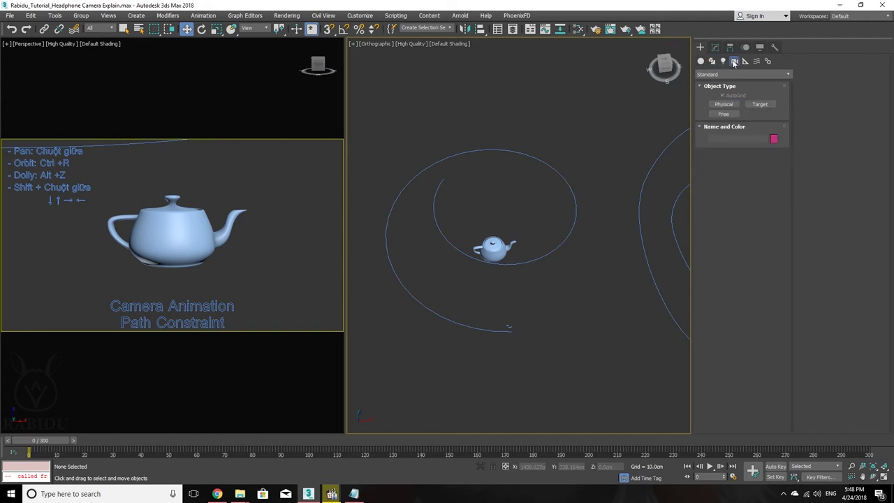
{"action": "left_click", "coordinate": [723, 104]}
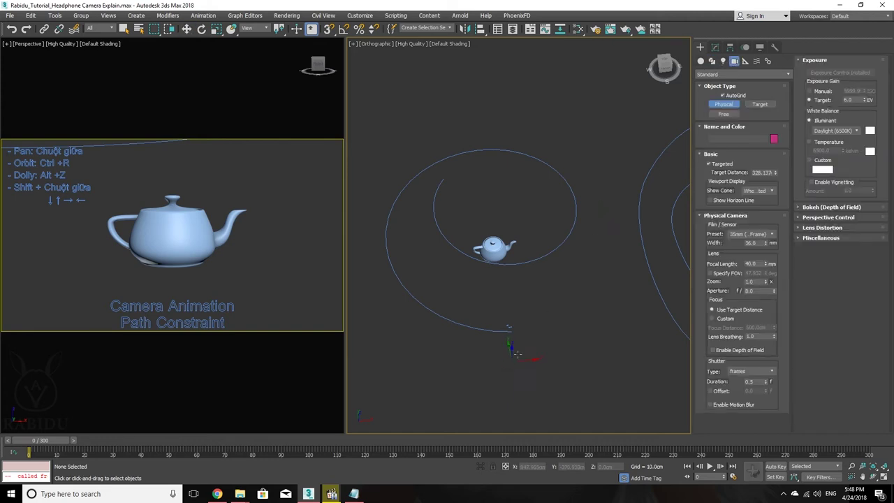
{"action": "left_click", "coordinate": [582, 364]}
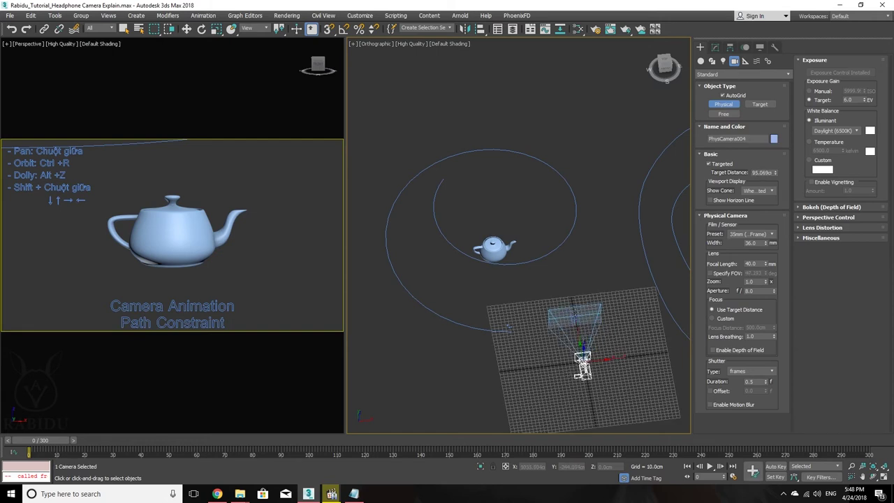
{"action": "left_click_drag", "start_coordinate": [586, 335], "coordinate": [581, 290]}
{"action": "key", "text": "w"}
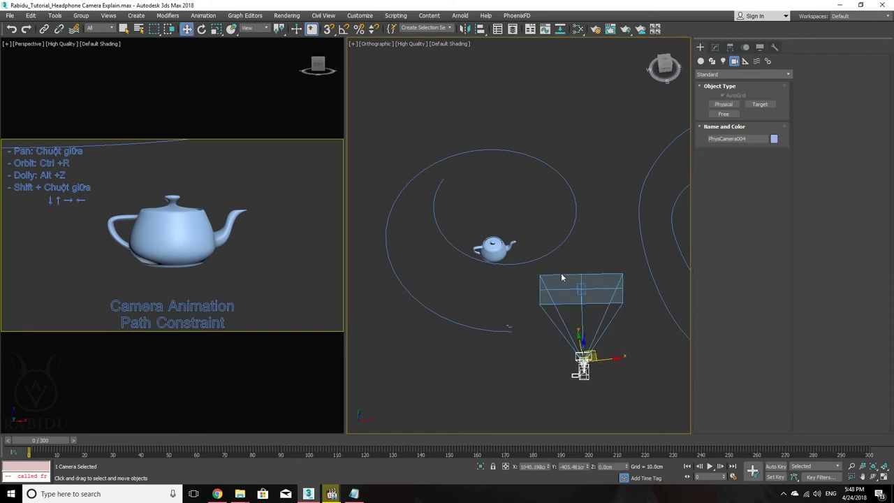
- Align the camera target to the teapot's pivot and view through PhysCamera004 on the left
{"action": "left_click", "coordinate": [581, 288]}
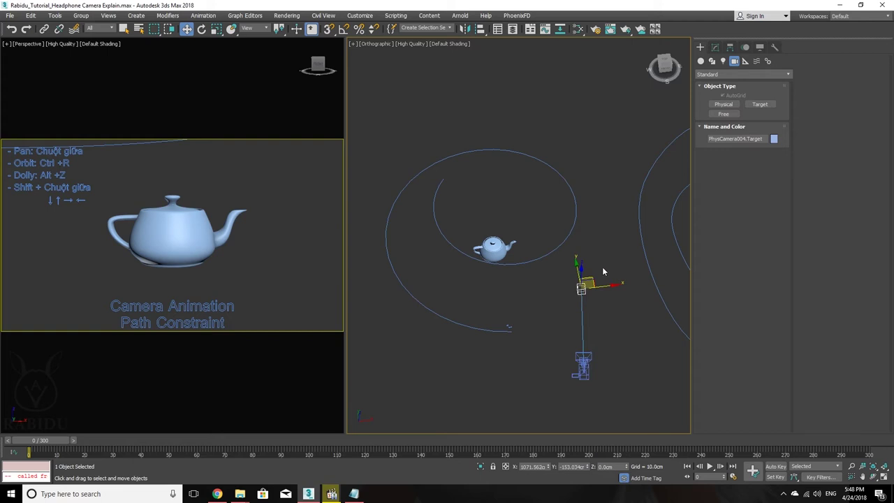
{"action": "key", "text": "alt+a"}
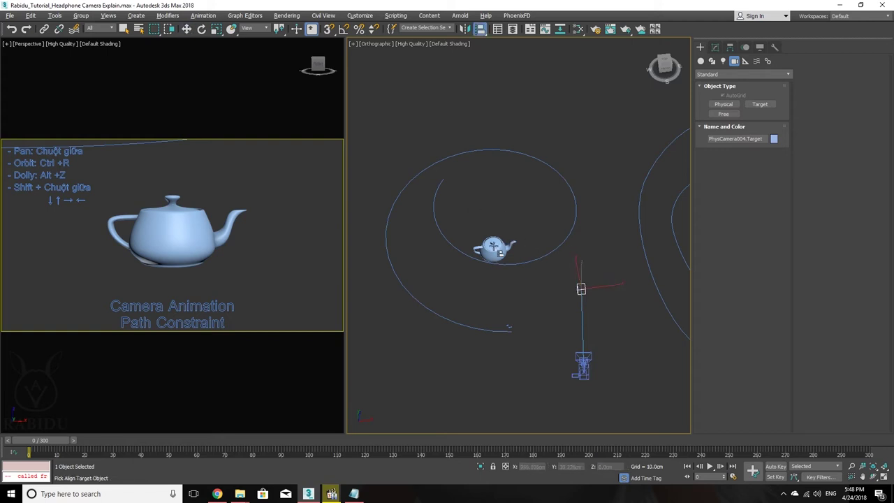
{"action": "left_click", "coordinate": [494, 248]}
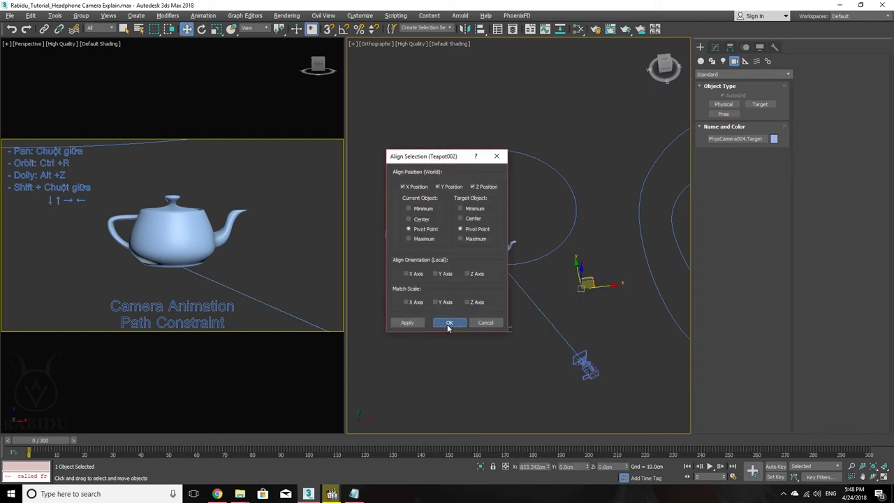
{"action": "left_click", "coordinate": [449, 323]}
{"action": "left_click", "coordinate": [586, 365]}
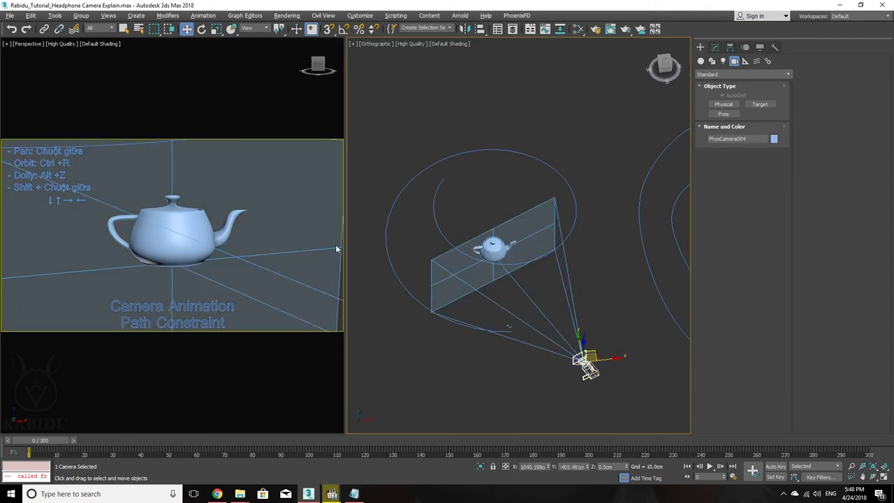
{"action": "key", "text": "c"}
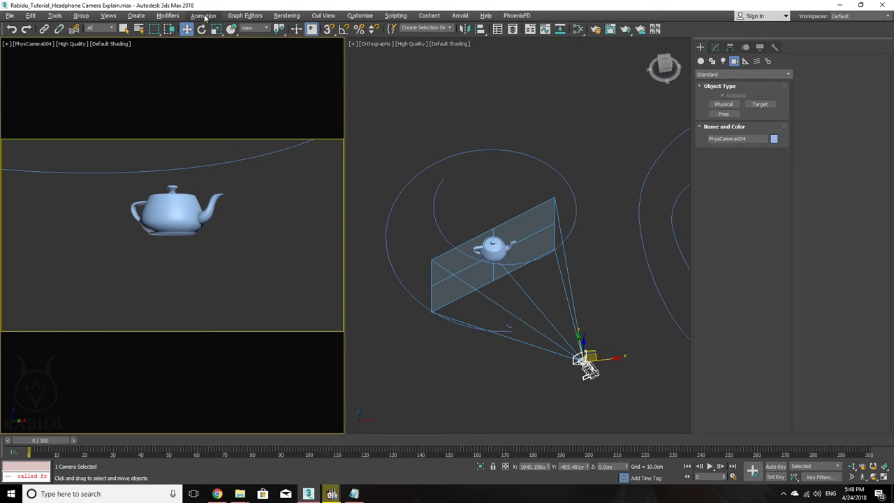
{"action": "left_click", "coordinate": [205, 17]}
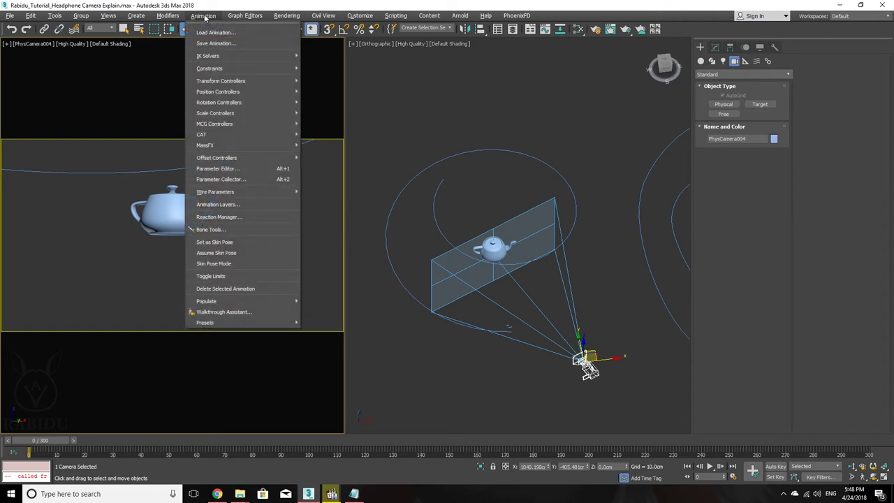
{"action": "mouse_move", "coordinate": [210, 69]}
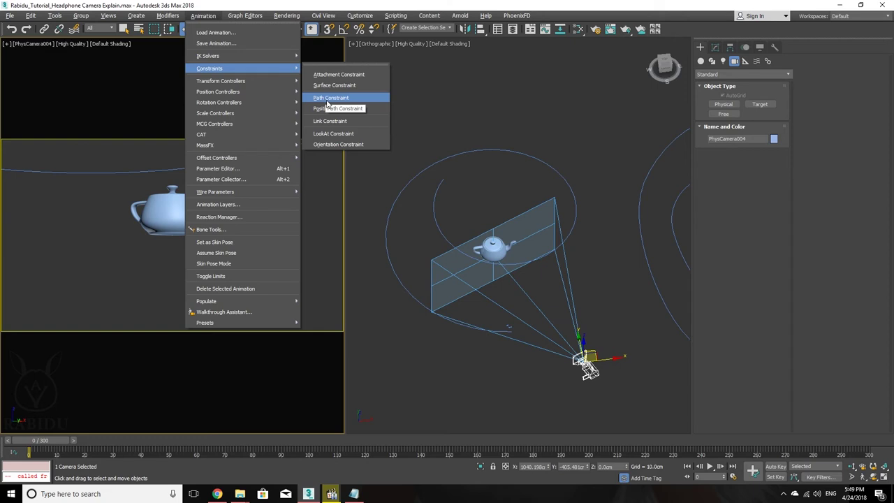
- Path-constrain PhysCamera004 to Helix001 and show its path constraint parameters
{"action": "left_click", "coordinate": [328, 104]}
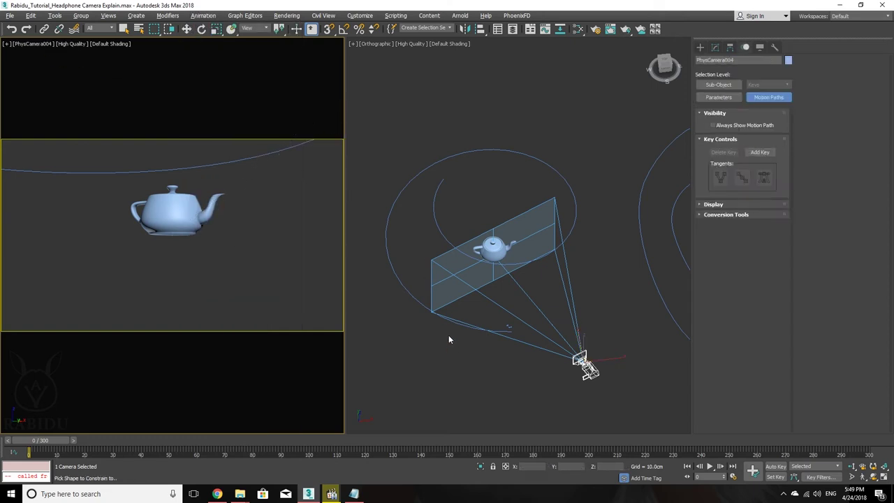
{"action": "left_click", "coordinate": [448, 156]}
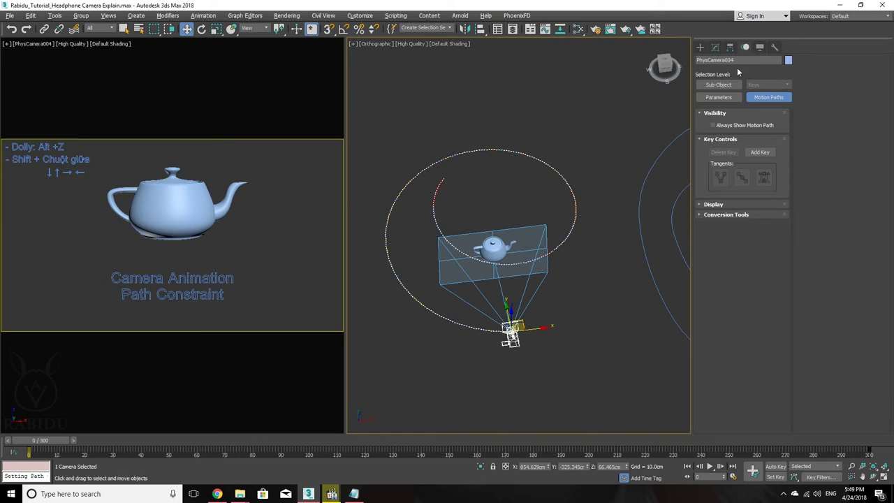
{"action": "left_click", "coordinate": [718, 97]}
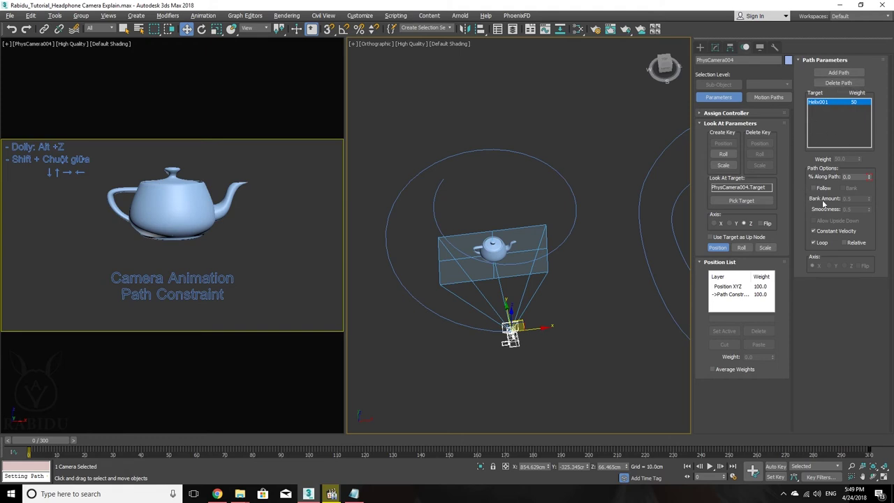
- Scrub the time slider to frames 189, 199 and 300, then play the orbit from frame 0
{"action": "left_click_drag", "start_coordinate": [33, 445], "coordinate": [589, 462]}
{"action": "key", "text": "w"}
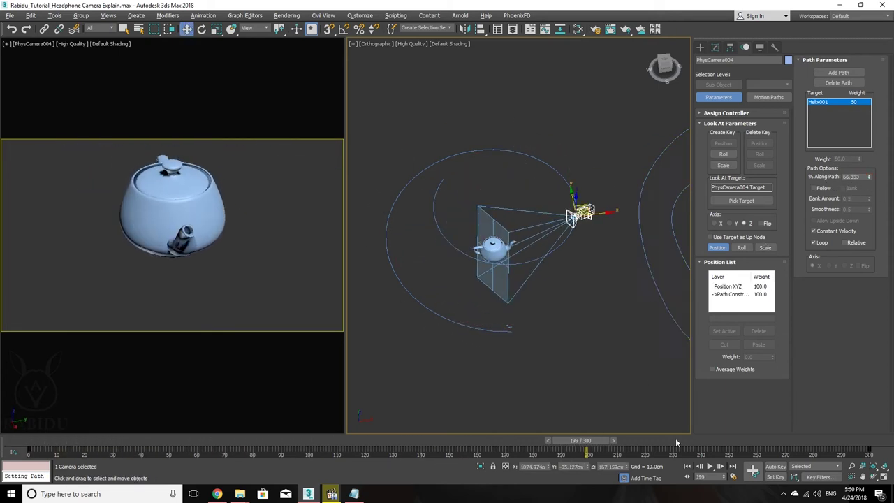
{"action": "left_click_drag", "start_coordinate": [580, 440], "coordinate": [855, 440]}
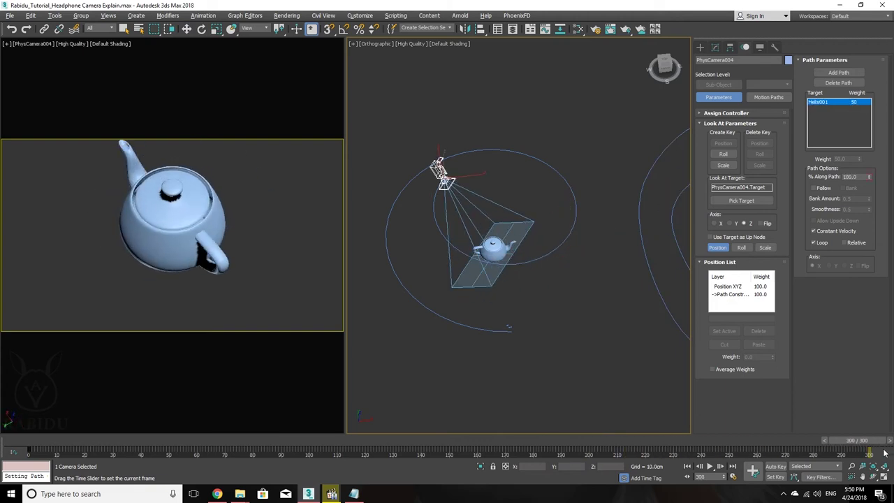
{"action": "left_click_drag", "start_coordinate": [869, 441], "coordinate": [2, 390]}
{"action": "key", "text": "w"}
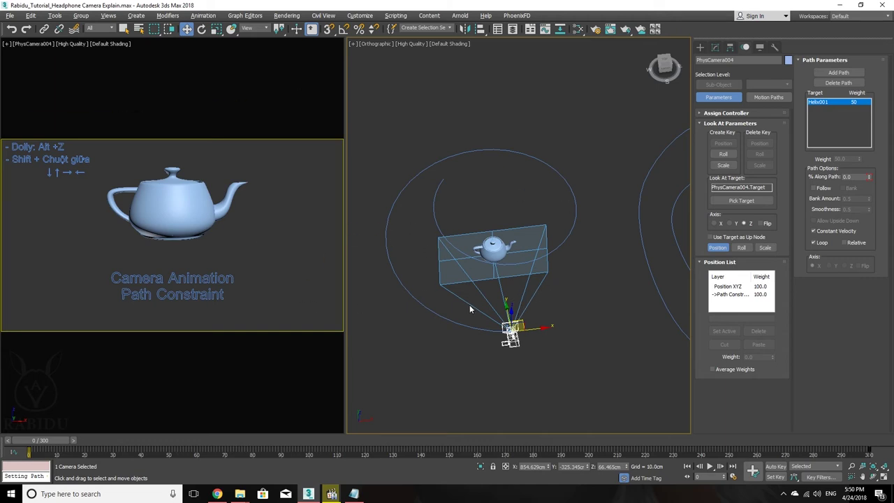
{"action": "key", "text": "slash"}
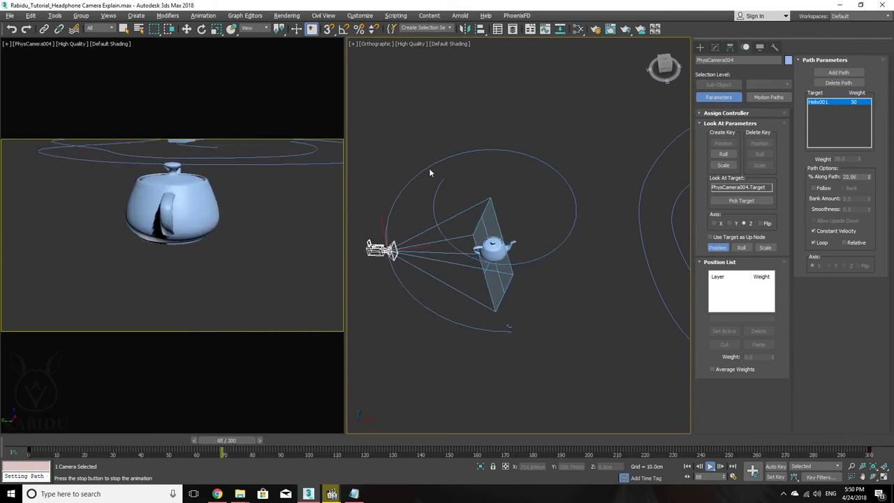
{"action": "key", "text": "Escape"}
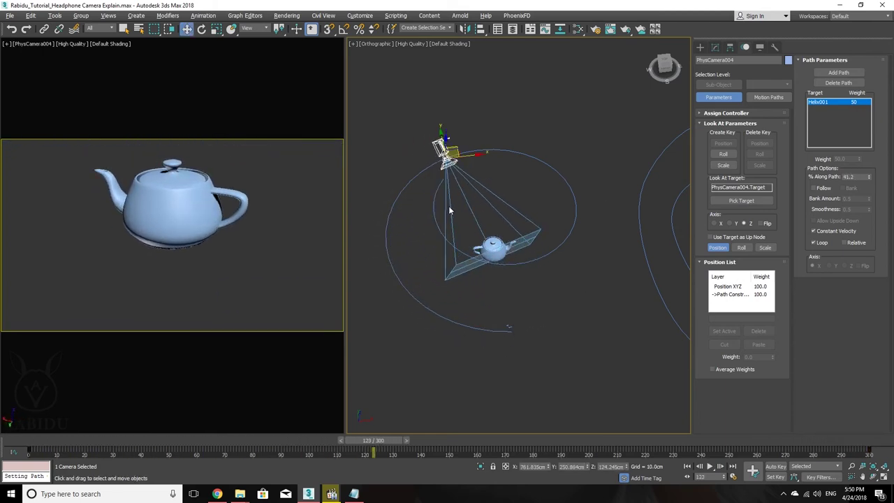
- Return to frame 0, recentre and orbit the perspective view, and hide the move gizmo
{"action": "left_click", "coordinate": [30, 437]}
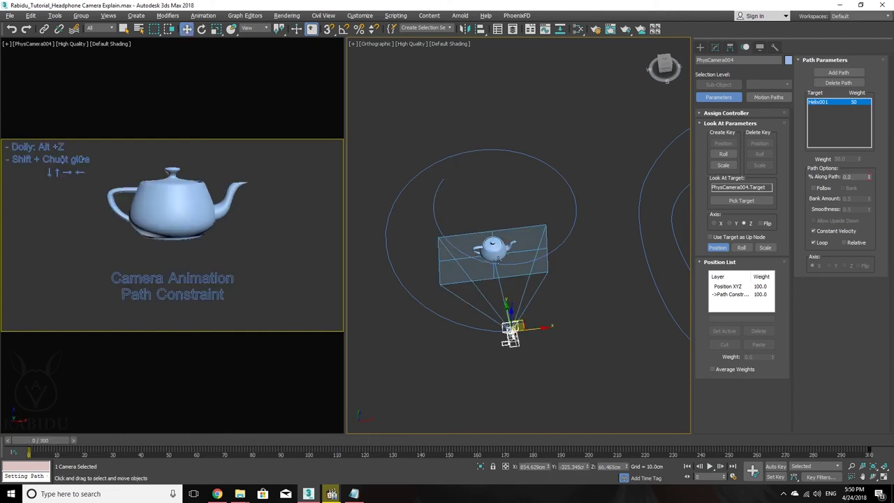
{"action": "middle_click_drag", "start_coordinate": [506, 258], "coordinate": [538, 268]}
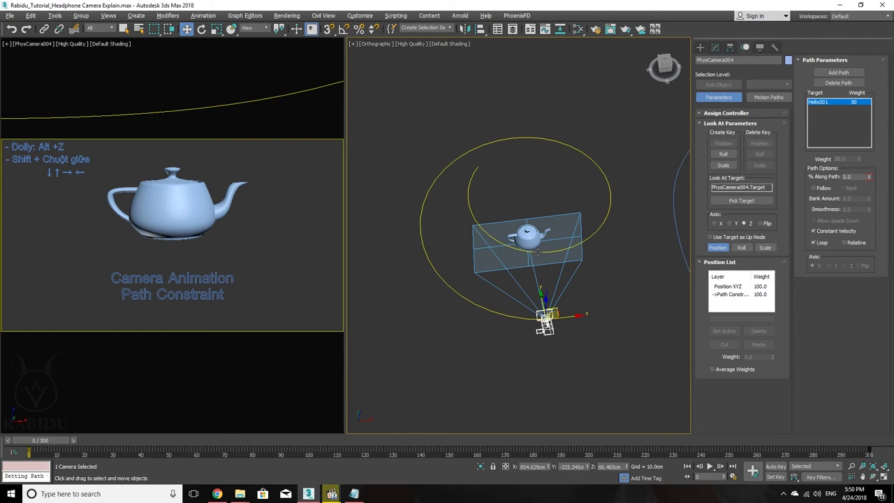
{"action": "middle_click_drag", "start_coordinate": [538, 268], "coordinate": [540, 272], "text": "alt"}
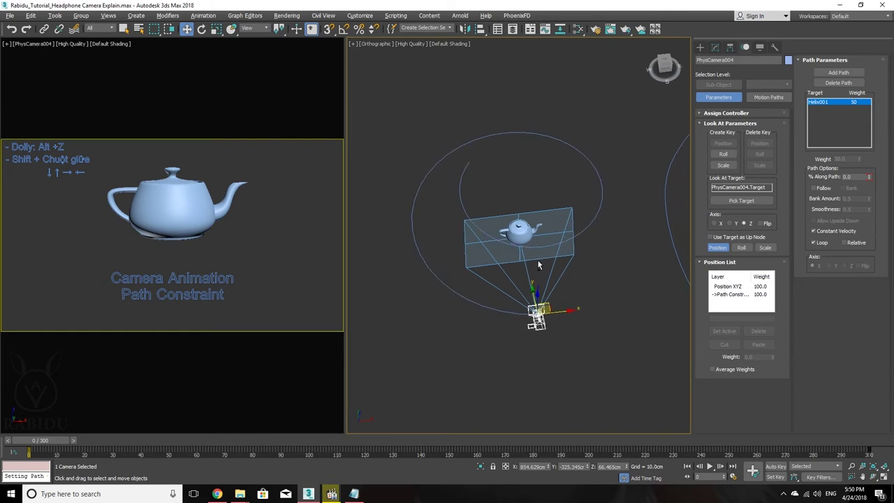
{"action": "key", "text": "q"}
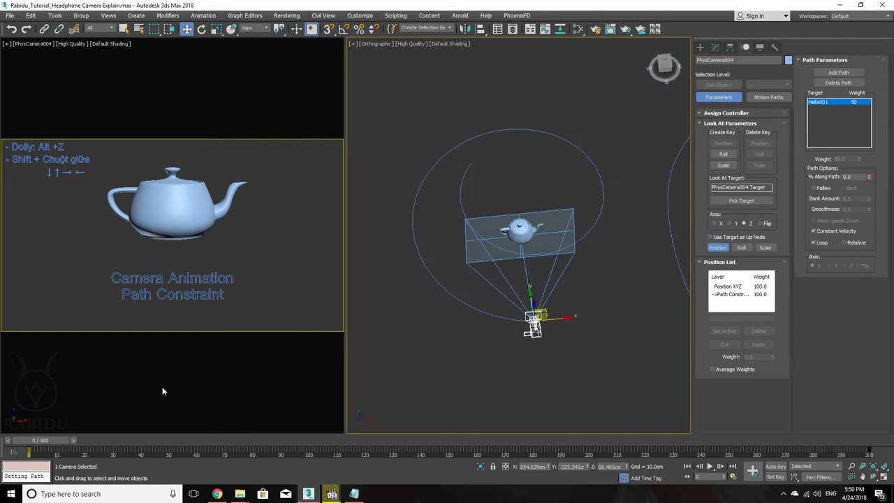
{"action": "mouse_move", "coordinate": [33, 443]}
{"action": "left_mouse_down"}
{"action": "mouse_move", "coordinate": [103, 443]}
{"action": "mouse_move", "coordinate": [33, 443]}
{"action": "left_mouse_up"}
{"action": "key", "text": "w"}
- Open the Track View Curve Editor framing the Percent curve and maximize the orthographic view
{"action": "left_click", "coordinate": [544, 32]}
{"action": "middle_click_drag", "start_coordinate": [185, 292], "coordinate": [227, 166]}
{"action": "mouse_move", "coordinate": [341, 196]}
{"action": "middle_mouse_down", "text": "ctrl+alt"}
{"action": "mouse_move", "coordinate": [219, 222]}
{"action": "mouse_move", "coordinate": [261, 194]}
{"action": "mouse_move", "coordinate": [259, 213]}
{"action": "middle_mouse_up", "text": "ctrl+alt"}
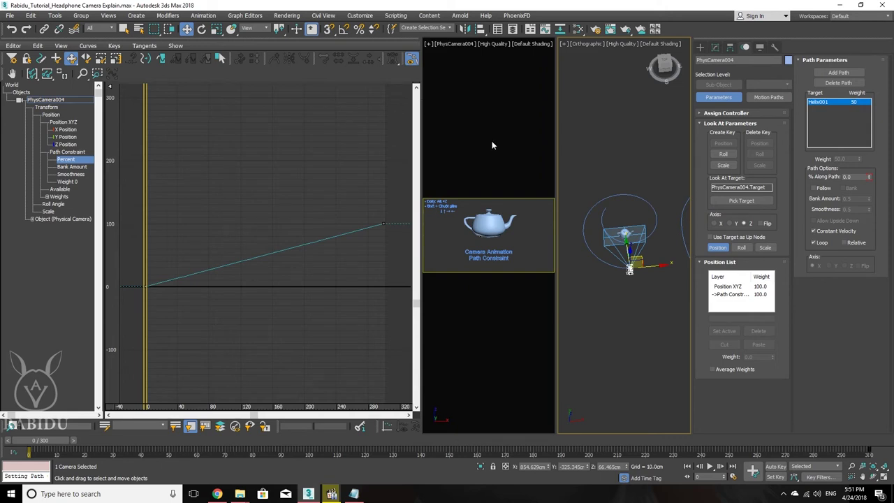
{"action": "key", "text": "alt+w"}
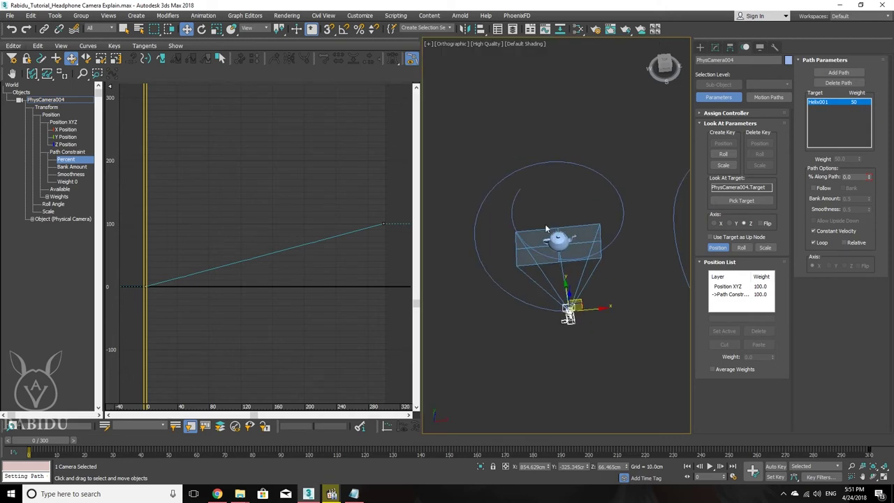
- Widen the Curve Editor area and rearrange its toolbar layout
{"action": "mouse_move", "coordinate": [419, 198]}
{"action": "left_mouse_down"}
{"action": "mouse_move", "coordinate": [606, 214]}
{"action": "mouse_move", "coordinate": [447, 208]}
{"action": "mouse_move", "coordinate": [512, 207]}
{"action": "left_mouse_up"}
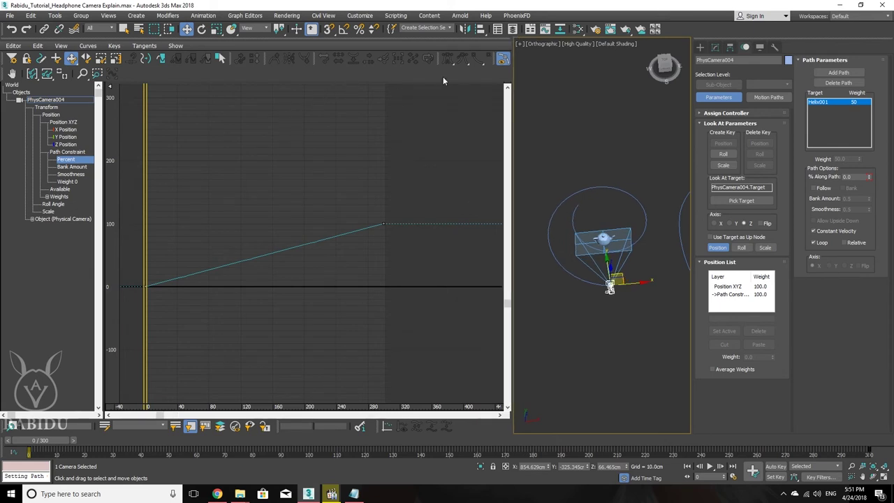
{"action": "left_click_drag", "start_coordinate": [440, 60], "coordinate": [141, 74]}
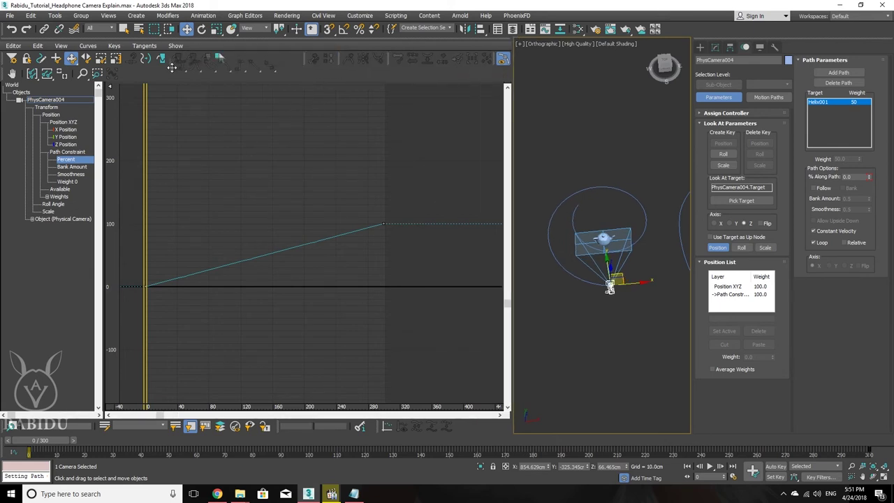
{"action": "left_click_drag", "start_coordinate": [141, 74], "coordinate": [133, 74]}
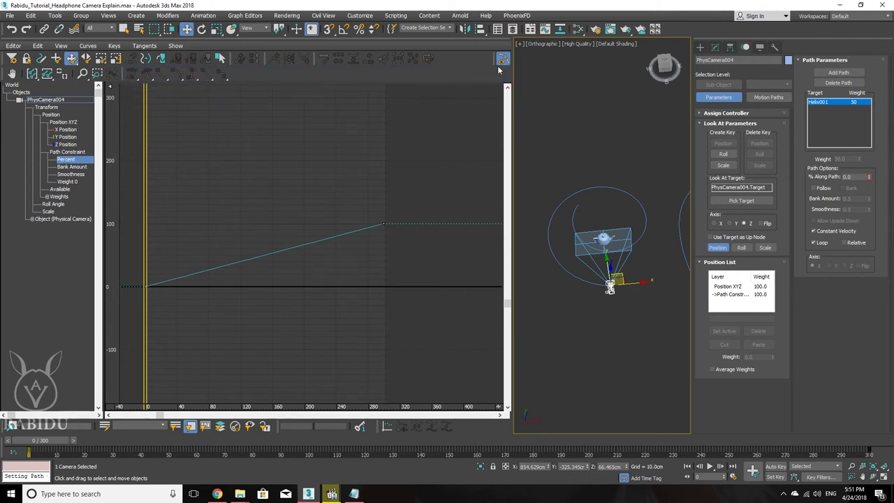
{"action": "left_click_drag", "start_coordinate": [493, 60], "coordinate": [438, 61]}
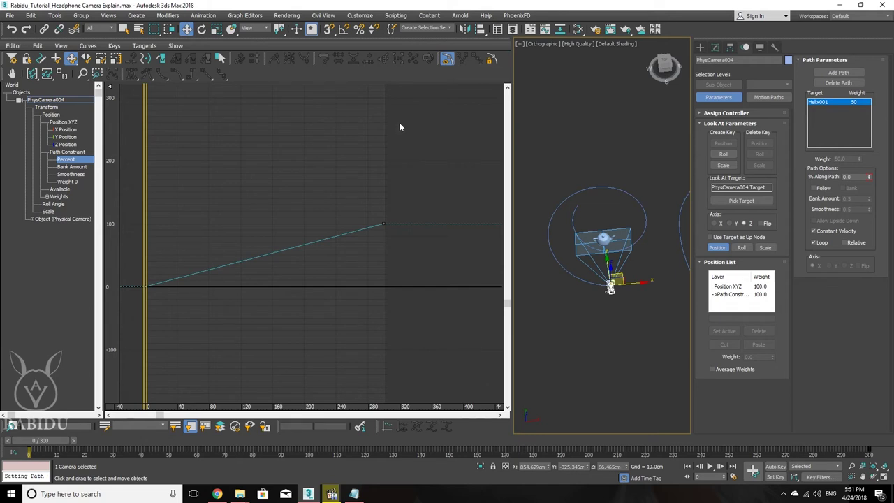
{"action": "left_click_drag", "start_coordinate": [515, 126], "coordinate": [508, 131]}
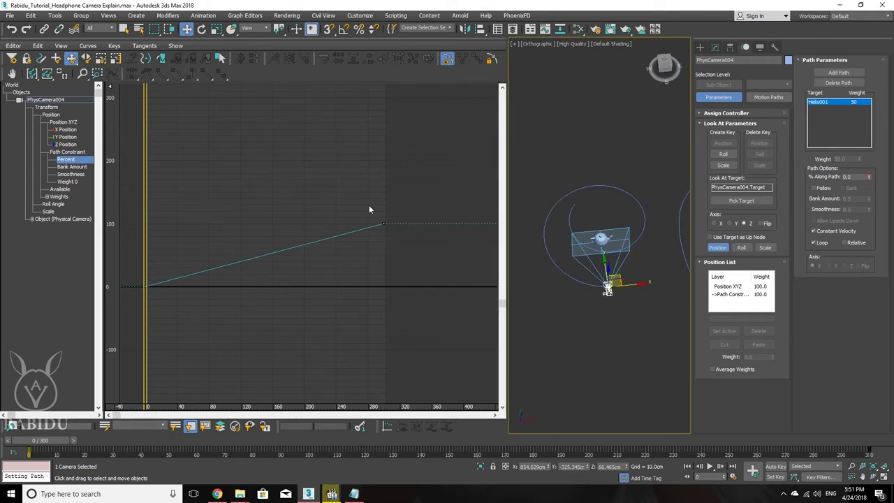
- Centre the Percent curve and box-select both of its keys
{"action": "middle_click_drag", "start_coordinate": [373, 202], "coordinate": [360, 227]}
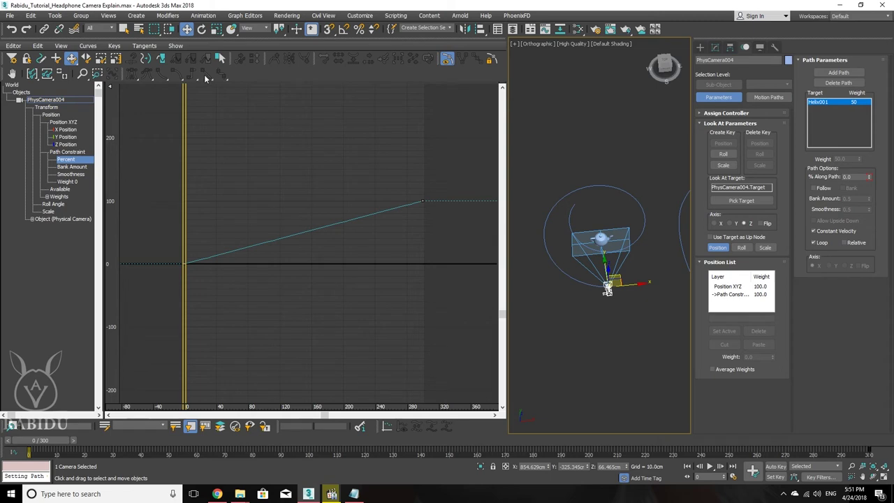
{"action": "left_click_drag", "start_coordinate": [146, 154], "coordinate": [483, 366]}
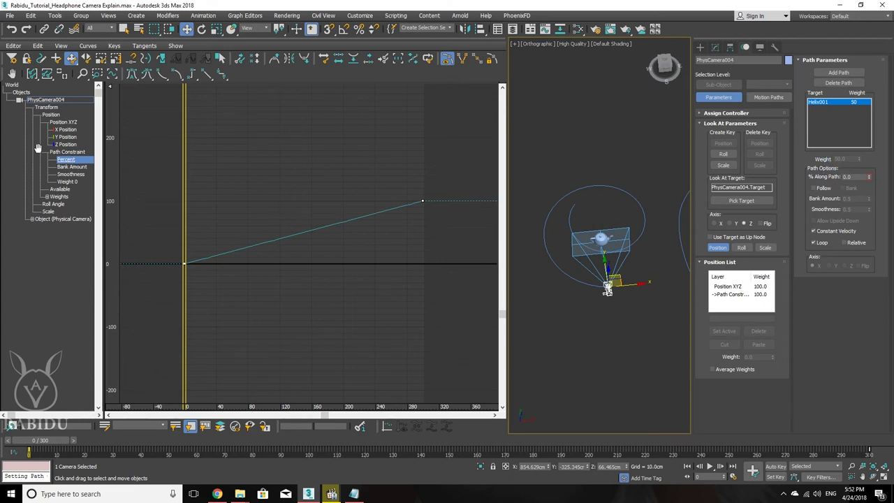
{"action": "right_click", "coordinate": [72, 162]}
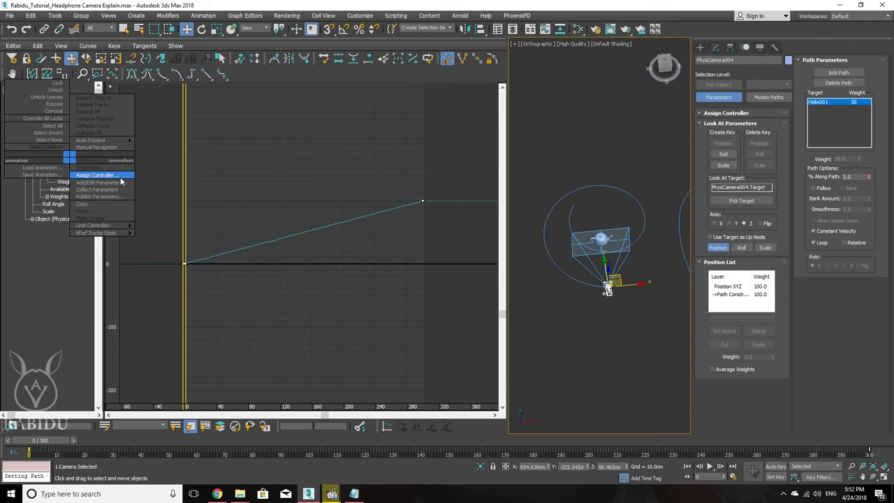
- Choose Assign Controller for the Percent track to list the available float controllers
{"action": "left_click", "coordinate": [120, 176]}
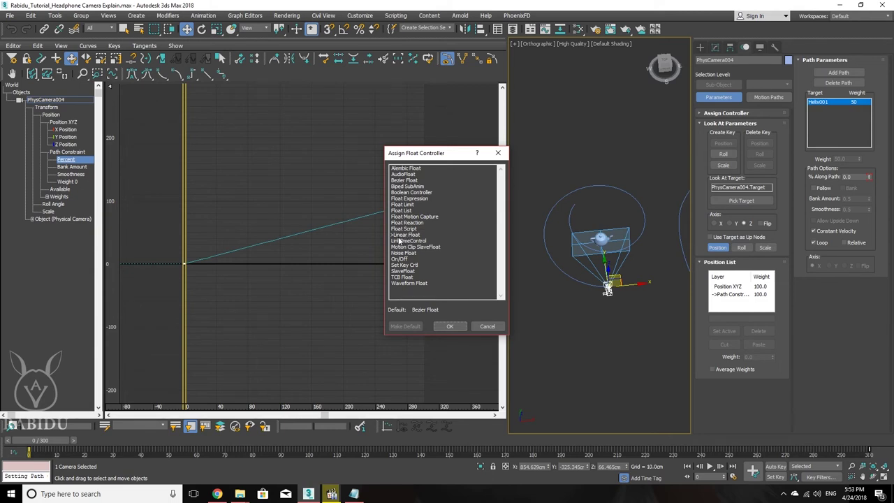
- Give the Percent track a Bezier Float controller, steepen its first key's tangent, then switch to Chrome
{"action": "left_click", "coordinate": [402, 181]}
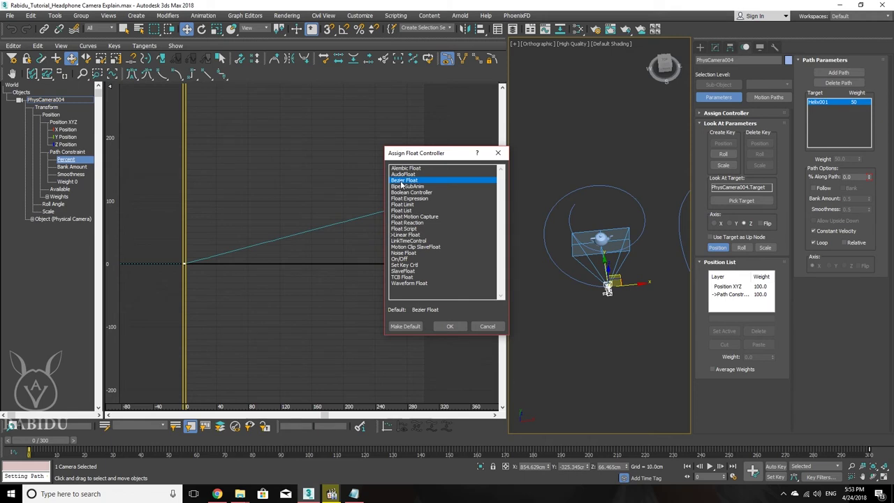
{"action": "left_click", "coordinate": [449, 327]}
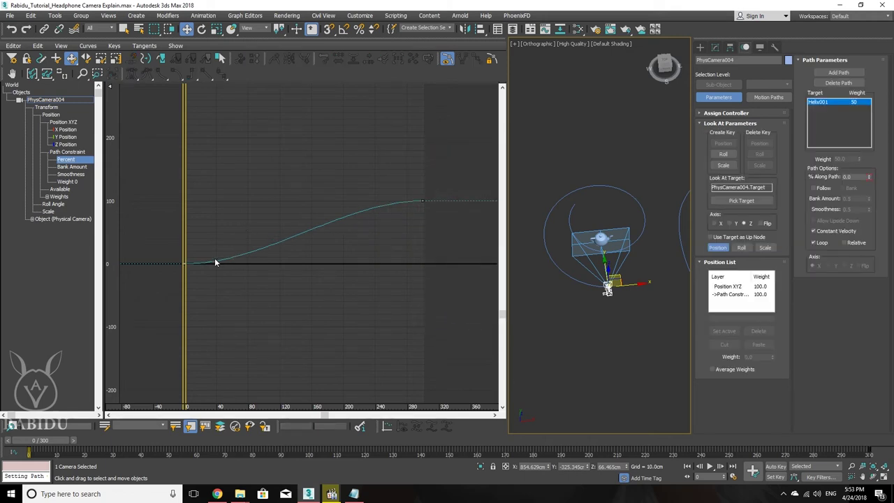
{"action": "left_click_drag", "start_coordinate": [454, 179], "coordinate": [123, 305]}
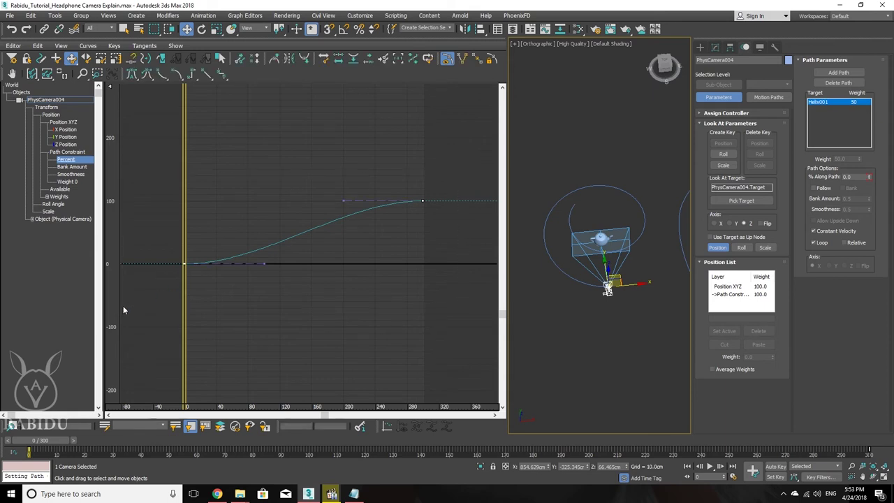
{"action": "mouse_move", "coordinate": [265, 262]}
{"action": "left_mouse_down"}
{"action": "mouse_move", "coordinate": [211, 145]}
{"action": "mouse_move", "coordinate": [241, 157]}
{"action": "mouse_move", "coordinate": [283, 250]}
{"action": "mouse_move", "coordinate": [317, 270]}
{"action": "left_mouse_up"}
{"action": "left_click", "coordinate": [217, 494]}
{"action": "left_click", "coordinate": [155, 8]}
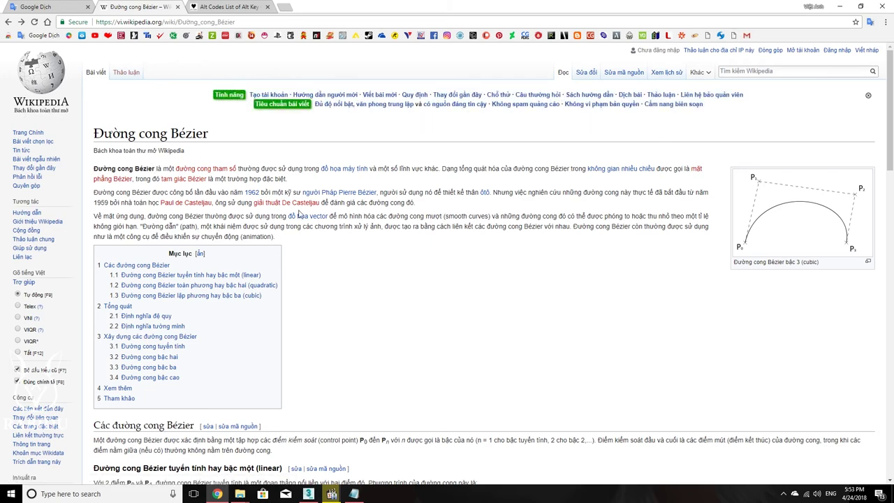
- Scroll the Bézier curve article down to the 'Xây dựng các đường cong Bézier' section
{"action": "scroll", "coordinate": [299, 215], "scroll_direction": "down", "scroll_amount": 1}
{"action": "scroll", "coordinate": [300, 217], "scroll_direction": "down", "scroll_amount": 3}
{"action": "scroll", "coordinate": [302, 217], "scroll_direction": "down", "scroll_amount": 2}
{"action": "scroll", "coordinate": [303, 218], "scroll_direction": "down", "scroll_amount": 2}
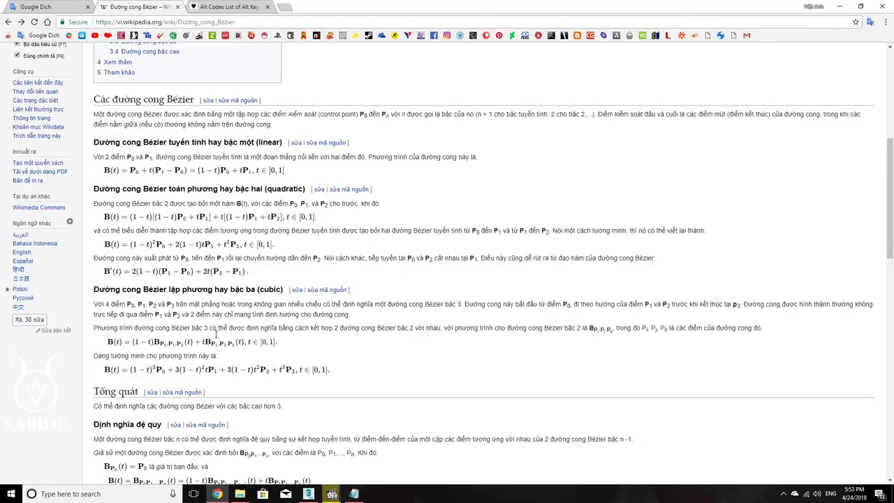
{"action": "scroll", "coordinate": [373, 199], "scroll_direction": "down", "scroll_amount": 3}
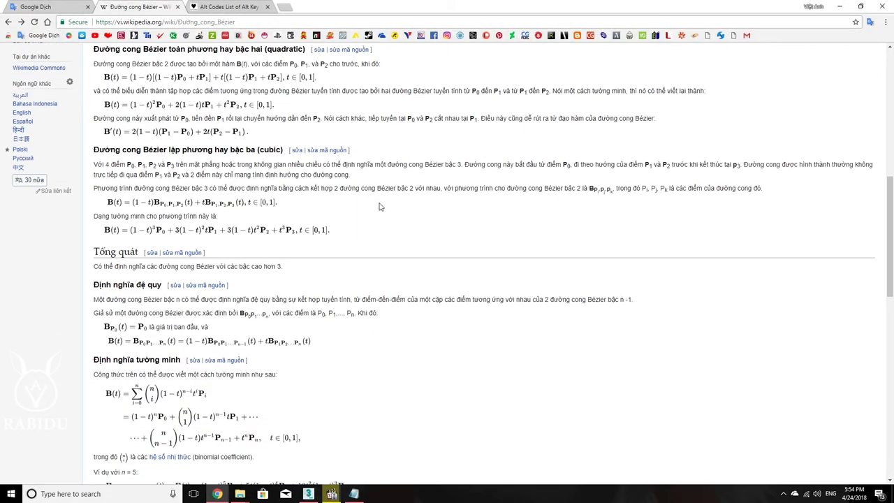
{"action": "scroll", "coordinate": [391, 223], "scroll_direction": "down", "scroll_amount": 4}
{"action": "scroll", "coordinate": [419, 237], "scroll_direction": "down", "scroll_amount": 2}
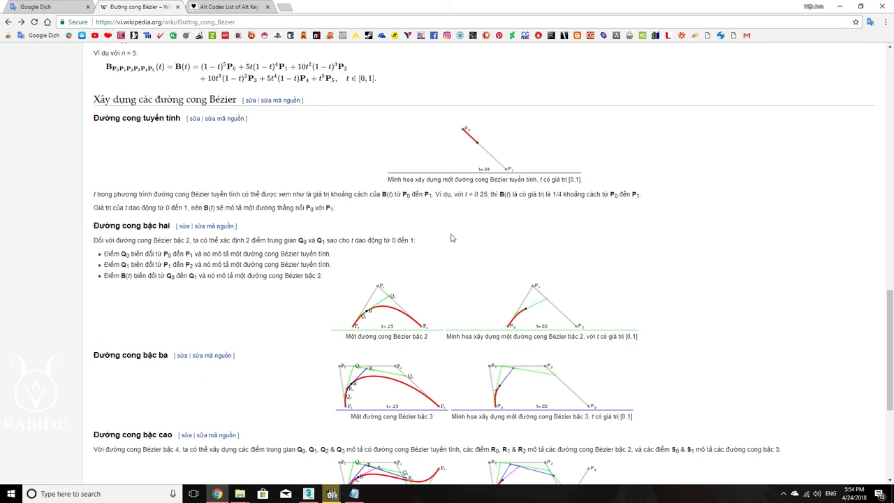
- Scroll through the construction animations to the quartic example, then back up to the defining equations
{"action": "scroll", "coordinate": [449, 238], "scroll_direction": "down", "scroll_amount": 2}
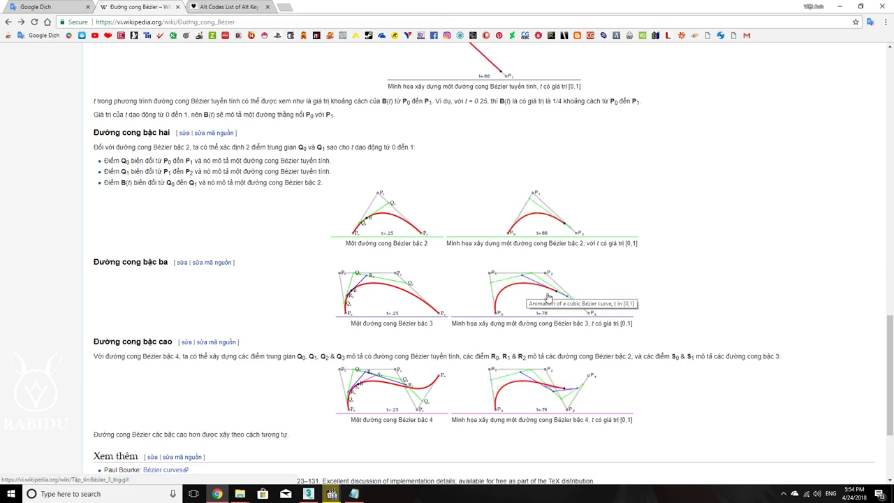
{"action": "scroll", "coordinate": [549, 300], "scroll_direction": "down", "scroll_amount": 2}
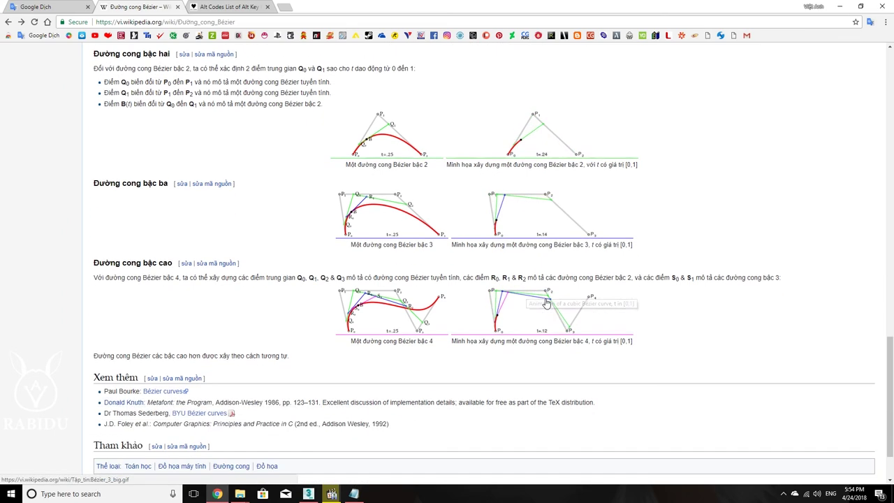
{"action": "scroll", "coordinate": [547, 304], "scroll_direction": "down", "scroll_amount": 1}
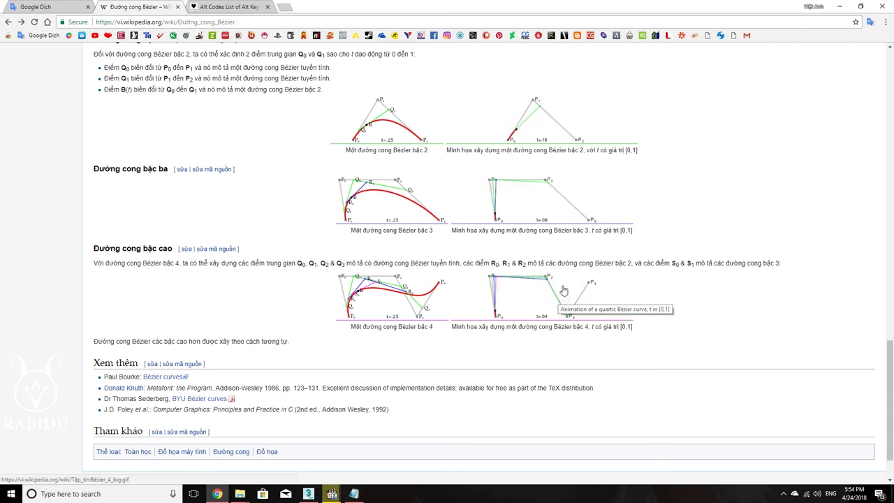
{"action": "scroll", "coordinate": [564, 289], "scroll_direction": "up", "scroll_amount": 1}
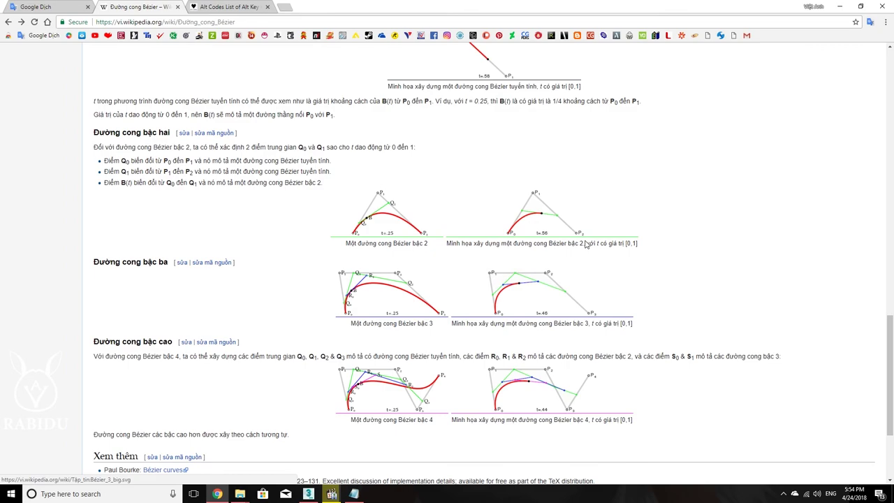
{"action": "scroll", "coordinate": [223, 213], "scroll_direction": "up", "scroll_amount": 2}
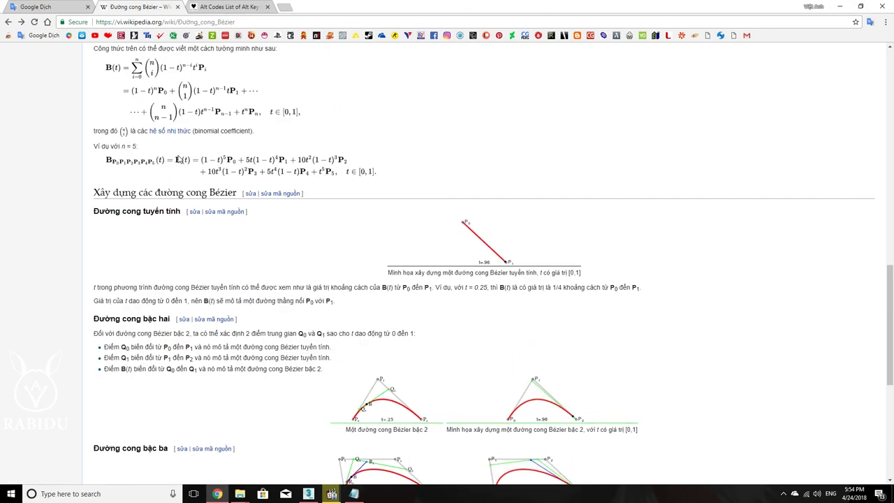
{"action": "scroll", "coordinate": [222, 214], "scroll_direction": "up", "scroll_amount": 3}
{"action": "scroll", "coordinate": [224, 196], "scroll_direction": "up", "scroll_amount": 2}
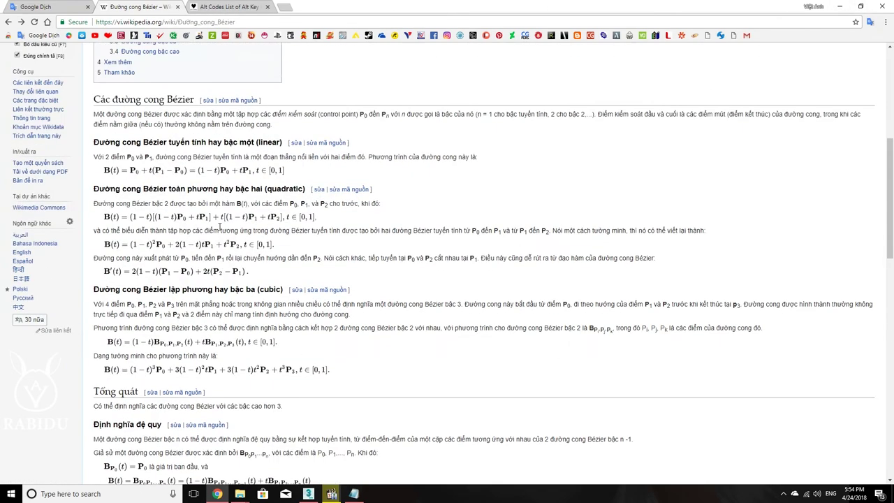
{"action": "scroll", "coordinate": [230, 168], "scroll_direction": "up", "scroll_amount": 2}
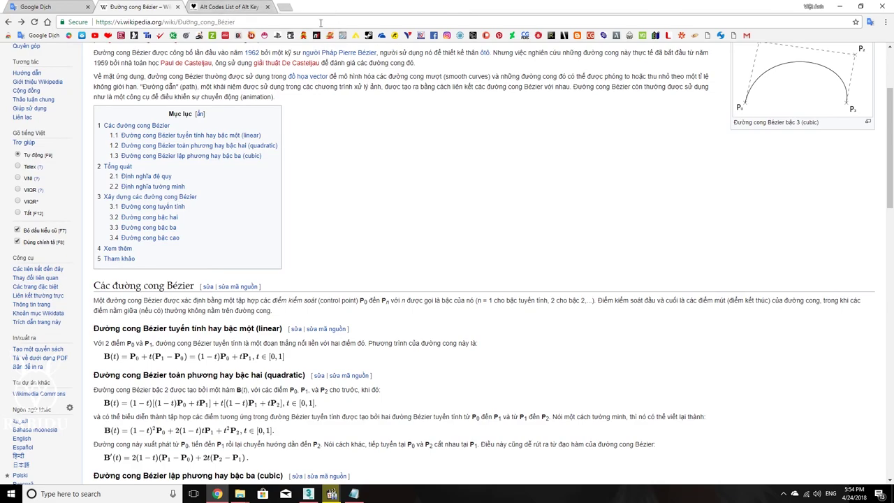
- Back in 3ds Max, set all Percent keys to linear tangents for a straight 0–100 ramp
{"action": "left_click", "coordinate": [840, 6]}
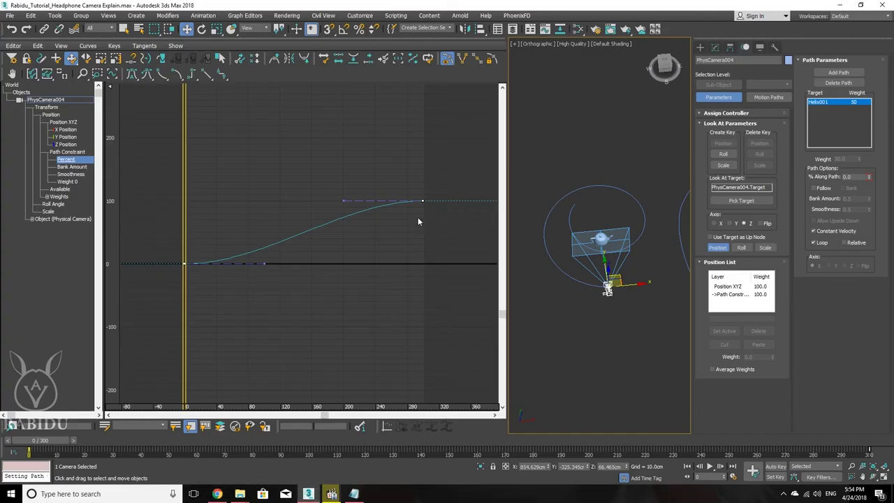
{"action": "scroll", "coordinate": [566, 309], "scroll_direction": "up", "scroll_amount": 1}
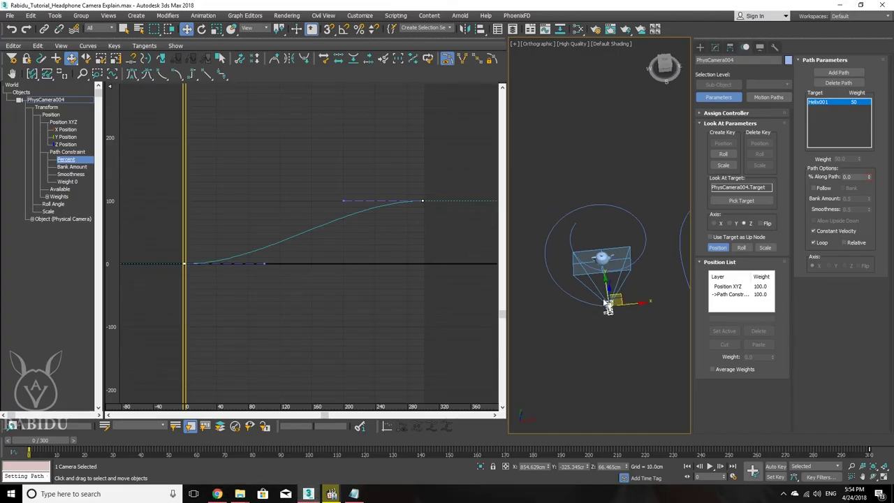
{"action": "scroll", "coordinate": [566, 309], "scroll_direction": "up", "scroll_amount": 3}
{"action": "left_click_drag", "start_coordinate": [447, 169], "coordinate": [157, 312]}
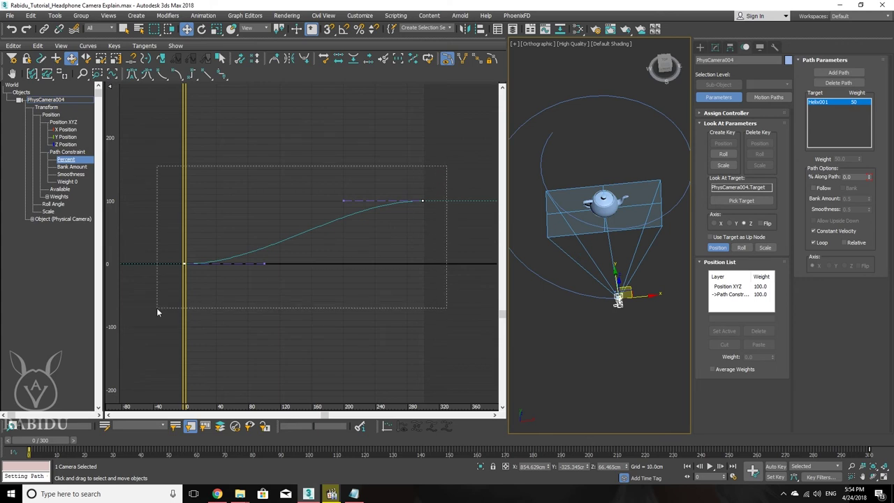
{"action": "left_click", "coordinate": [207, 76]}
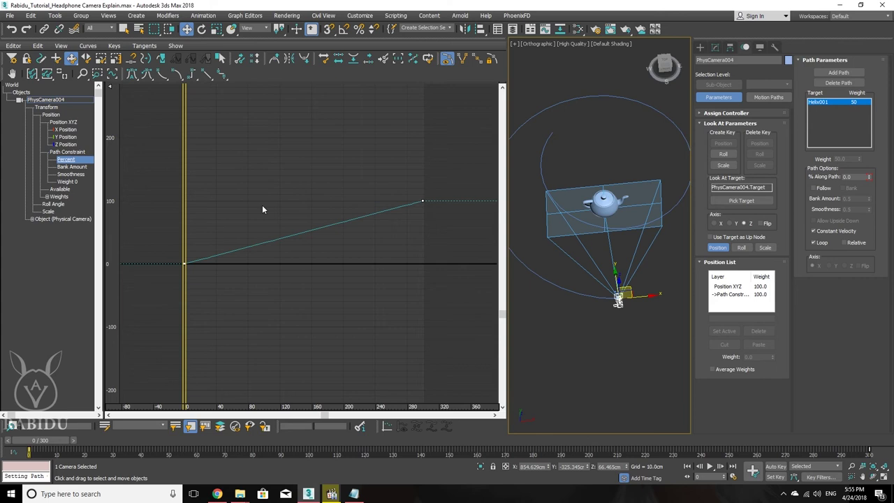
- Frame the ramp, scrub to frame 31 to preview the camera, then select the frame-0 key
{"action": "middle_click_drag", "start_coordinate": [203, 260], "coordinate": [197, 283]}
{"action": "mouse_move", "coordinate": [300, 324]}
{"action": "middle_mouse_down", "text": "ctrl+alt"}
{"action": "mouse_move", "coordinate": [311, 254]}
{"action": "mouse_move", "coordinate": [299, 304]}
{"action": "mouse_move", "coordinate": [303, 290]}
{"action": "mouse_move", "coordinate": [355, 296]}
{"action": "mouse_move", "coordinate": [335, 261]}
{"action": "middle_mouse_up", "text": "ctrl+alt"}
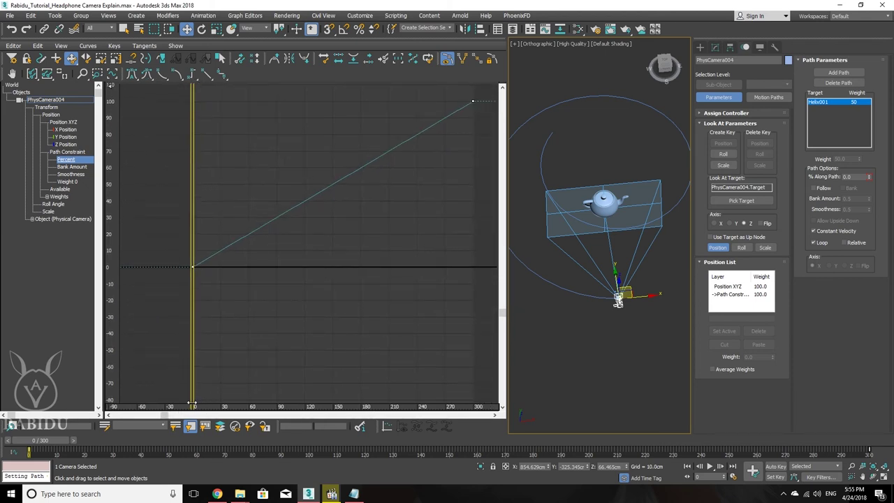
{"action": "mouse_move", "coordinate": [194, 398]}
{"action": "left_mouse_down"}
{"action": "mouse_move", "coordinate": [252, 400]}
{"action": "mouse_move", "coordinate": [221, 401]}
{"action": "left_mouse_up"}
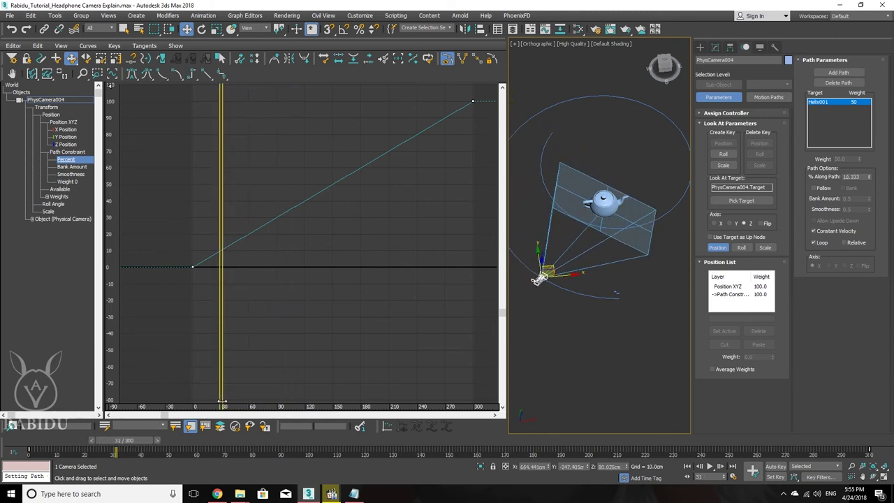
{"action": "left_click_drag", "start_coordinate": [216, 402], "coordinate": [134, 400]}
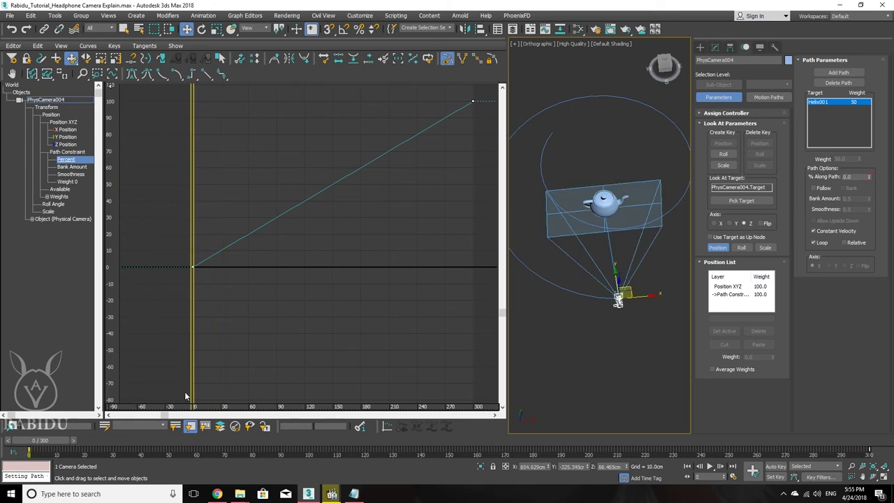
{"action": "left_click_drag", "start_coordinate": [259, 305], "coordinate": [163, 218]}
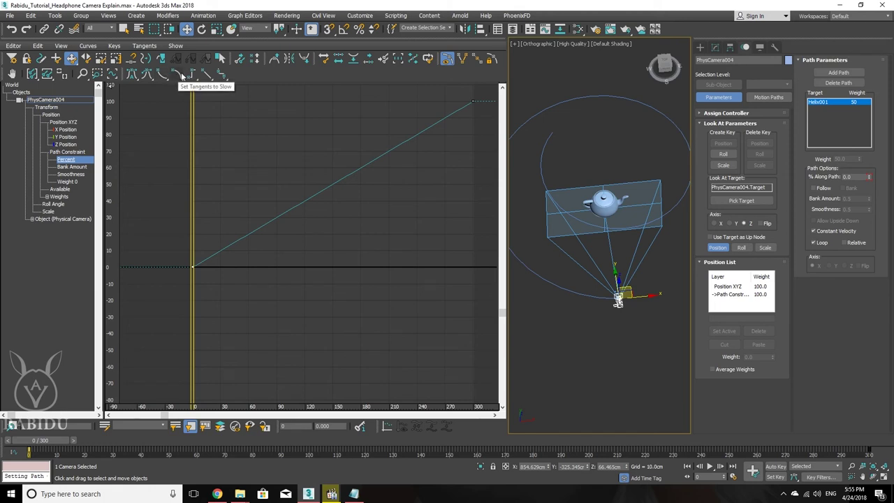
- Set Slow tangents on the frame-0 and frame-300 Percent keys so the camera eases in and out
{"action": "left_click", "coordinate": [181, 76]}
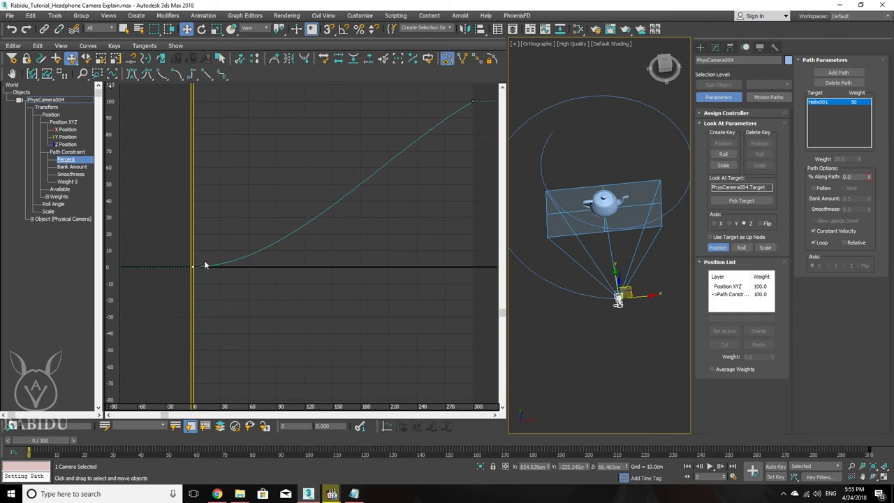
{"action": "left_click_drag", "start_coordinate": [483, 126], "coordinate": [442, 91]}
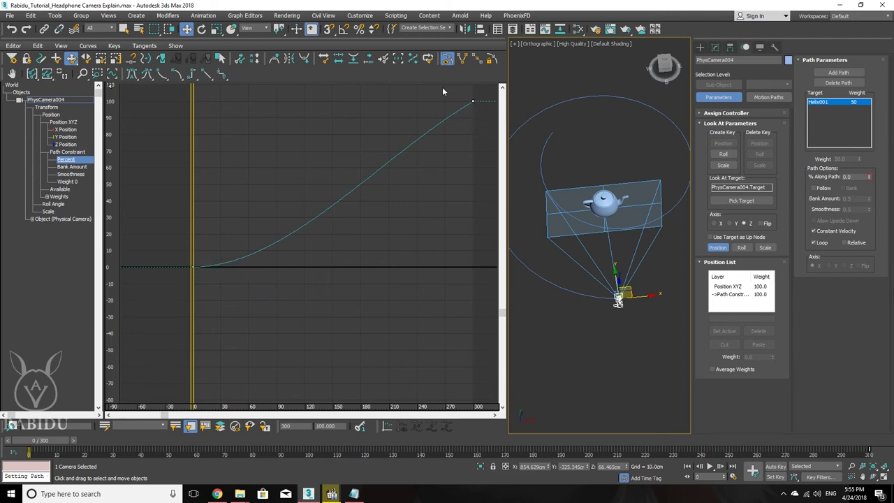
{"action": "left_click", "coordinate": [181, 77]}
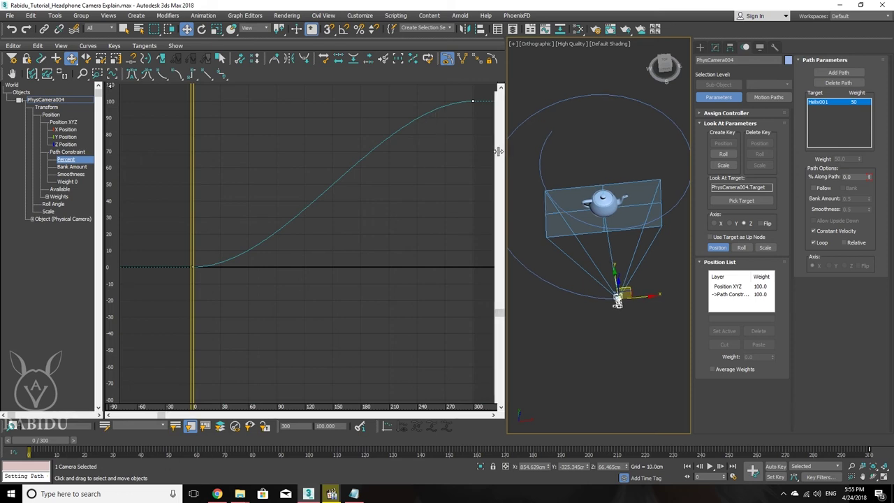
- Widen the viewport beside the graph, reframe the Percent curve, and select the frame-0 key
{"action": "left_click_drag", "start_coordinate": [507, 150], "coordinate": [346, 154]}
{"action": "middle_click_drag", "start_coordinate": [275, 203], "coordinate": [216, 190]}
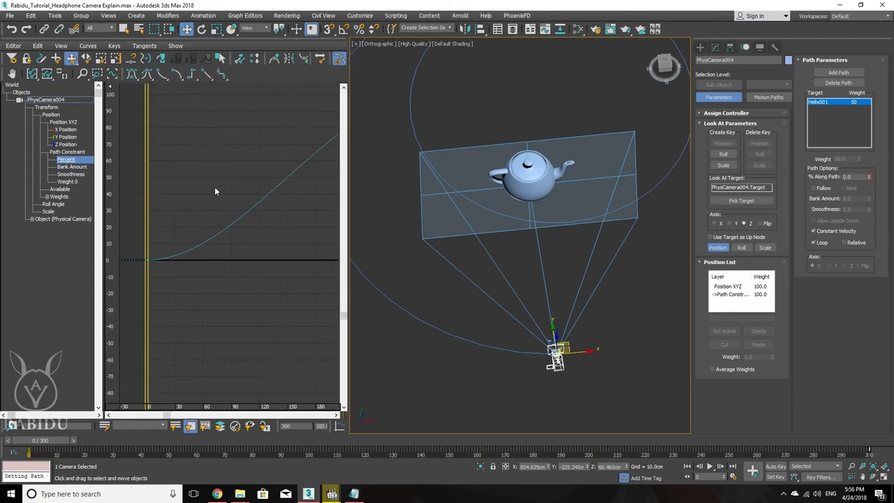
{"action": "mouse_move", "coordinate": [294, 183]}
{"action": "middle_mouse_down", "text": "ctrl+alt"}
{"action": "mouse_move", "coordinate": [269, 198]}
{"action": "mouse_move", "coordinate": [293, 194]}
{"action": "mouse_move", "coordinate": [238, 220]}
{"action": "mouse_move", "coordinate": [260, 211]}
{"action": "mouse_move", "coordinate": [224, 212]}
{"action": "middle_mouse_up", "text": "ctrl+alt"}
{"action": "mouse_move", "coordinate": [241, 182]}
{"action": "middle_mouse_down", "text": "ctrl+alt"}
{"action": "mouse_move", "coordinate": [239, 226]}
{"action": "mouse_move", "coordinate": [245, 206]}
{"action": "mouse_move", "coordinate": [227, 231]}
{"action": "middle_mouse_up", "text": "ctrl+alt"}
{"action": "left_click_drag", "start_coordinate": [203, 289], "coordinate": [142, 221]}
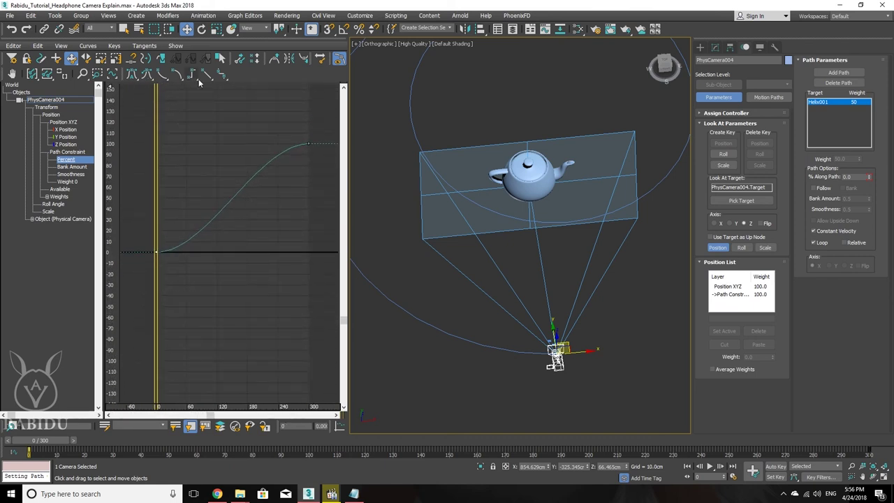
- Try Fast, Custom and Auto tangents on the frame-0 key, then undo a steep handle drag
{"action": "left_click", "coordinate": [161, 75]}
{"action": "left_click", "coordinate": [150, 75]}
{"action": "left_click", "coordinate": [133, 76]}
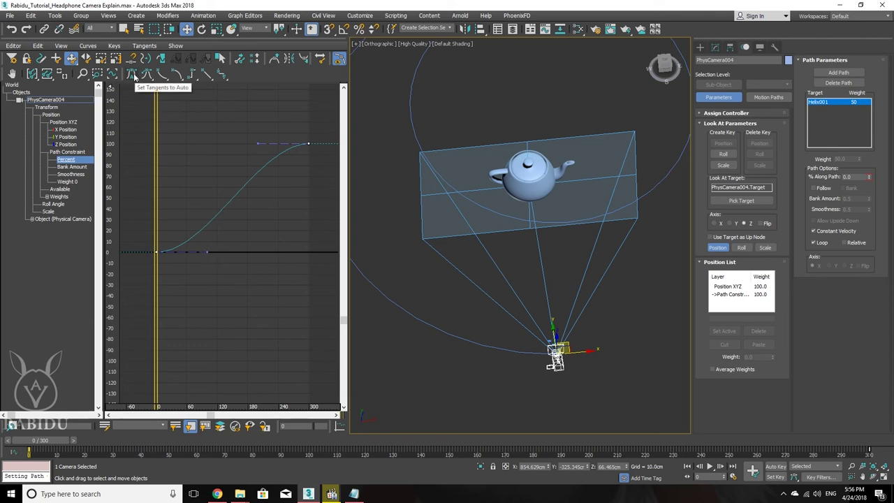
{"action": "mouse_move", "coordinate": [208, 252]}
{"action": "left_mouse_down"}
{"action": "mouse_move", "coordinate": [154, 167]}
{"action": "mouse_move", "coordinate": [172, 143]}
{"action": "mouse_move", "coordinate": [205, 176]}
{"action": "left_mouse_up"}
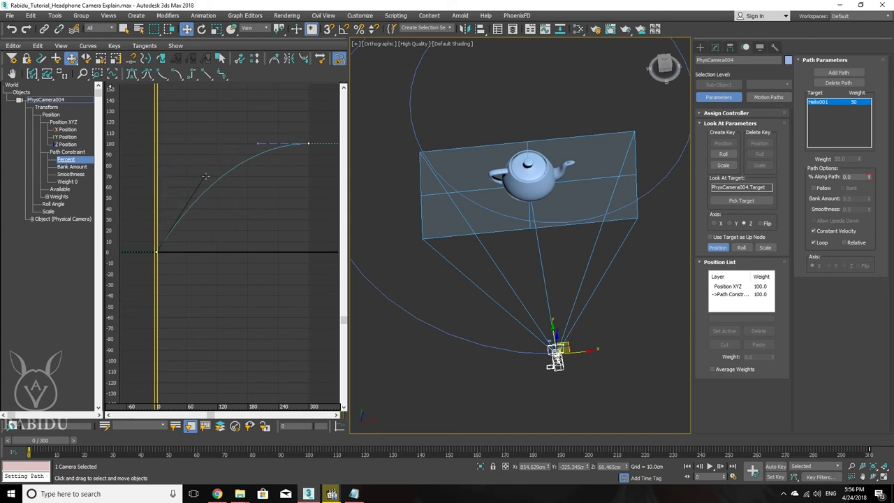
{"action": "key", "text": "ctrl+z"}
- Close the Curve Editor and orbit and pan the viewport to frame both animation paths
{"action": "right_click", "coordinate": [285, 43]}
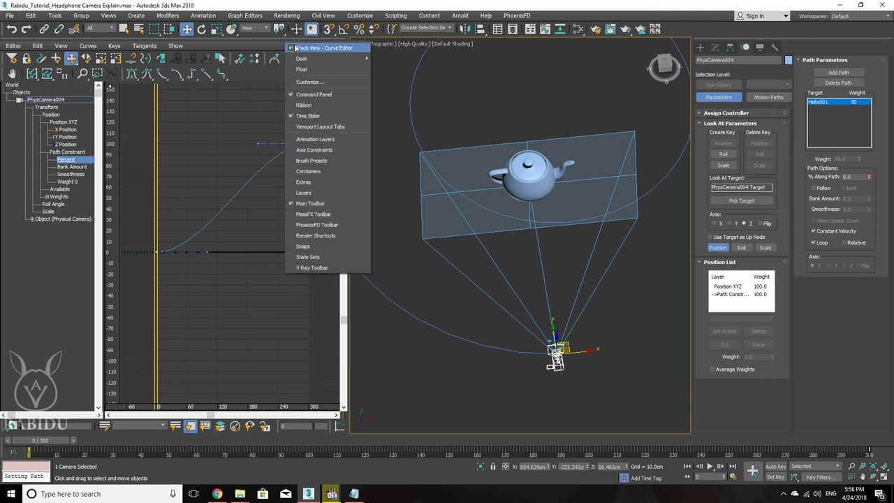
{"action": "left_click", "coordinate": [294, 45]}
{"action": "scroll", "coordinate": [446, 202], "scroll_direction": "down", "scroll_amount": 4}
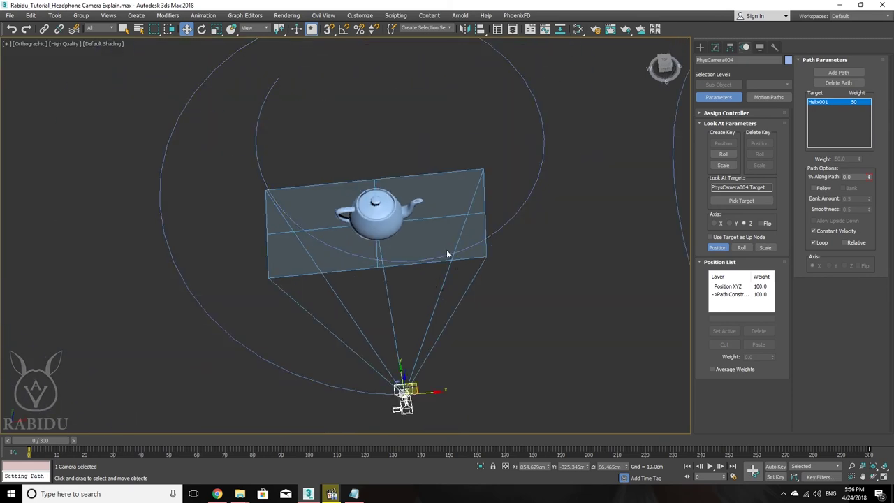
{"action": "scroll", "coordinate": [440, 238], "scroll_direction": "down", "scroll_amount": 2}
{"action": "scroll", "coordinate": [433, 220], "scroll_direction": "down", "scroll_amount": 2}
{"action": "scroll", "coordinate": [429, 229], "scroll_direction": "up", "scroll_amount": 1}
{"action": "scroll", "coordinate": [429, 228], "scroll_direction": "up", "scroll_amount": 1}
{"action": "mouse_move", "coordinate": [497, 227]}
{"action": "middle_mouse_down"}
{"action": "mouse_move", "coordinate": [424, 226]}
{"action": "mouse_move", "coordinate": [214, 283]}
{"action": "mouse_move", "coordinate": [273, 238]}
{"action": "middle_mouse_up"}
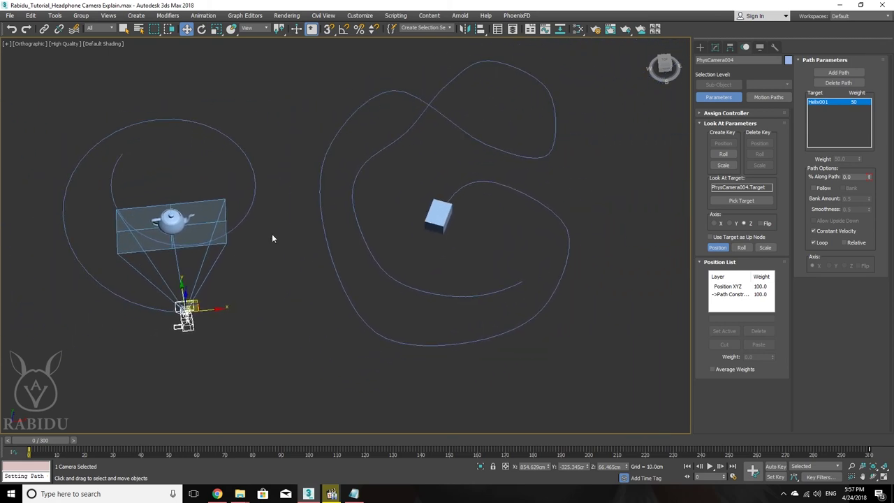
{"action": "mouse_move", "coordinate": [334, 253]}
{"action": "middle_mouse_down", "text": "alt"}
{"action": "mouse_move", "coordinate": [329, 231]}
{"action": "mouse_move", "coordinate": [325, 238]}
{"action": "middle_mouse_up", "text": "alt"}
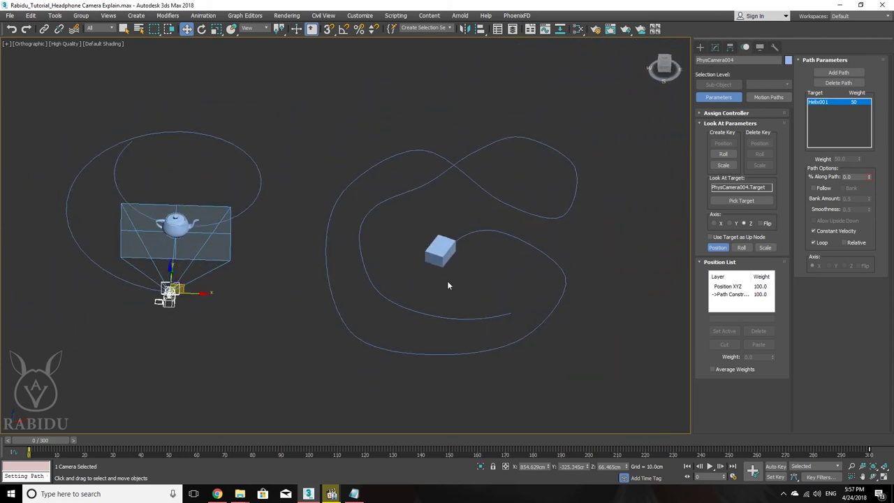
{"action": "middle_click_drag", "start_coordinate": [359, 264], "coordinate": [364, 269], "text": "alt"}
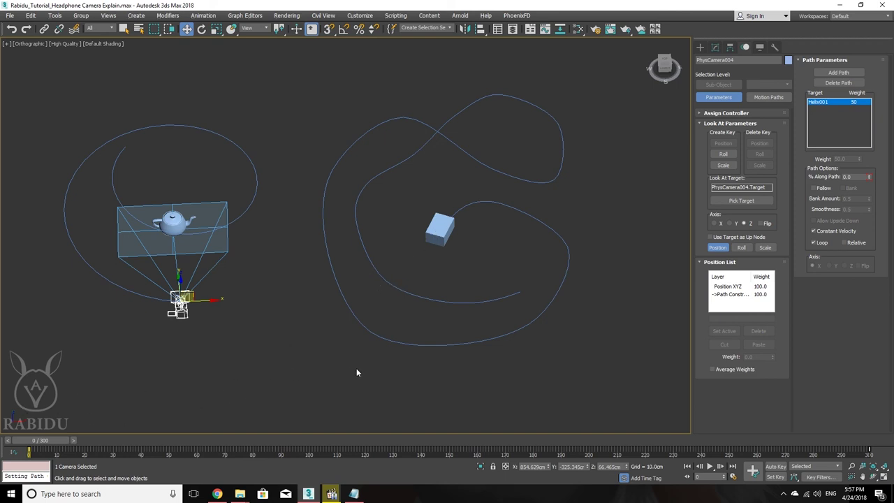
{"action": "middle_click_drag", "start_coordinate": [356, 372], "coordinate": [317, 354]}
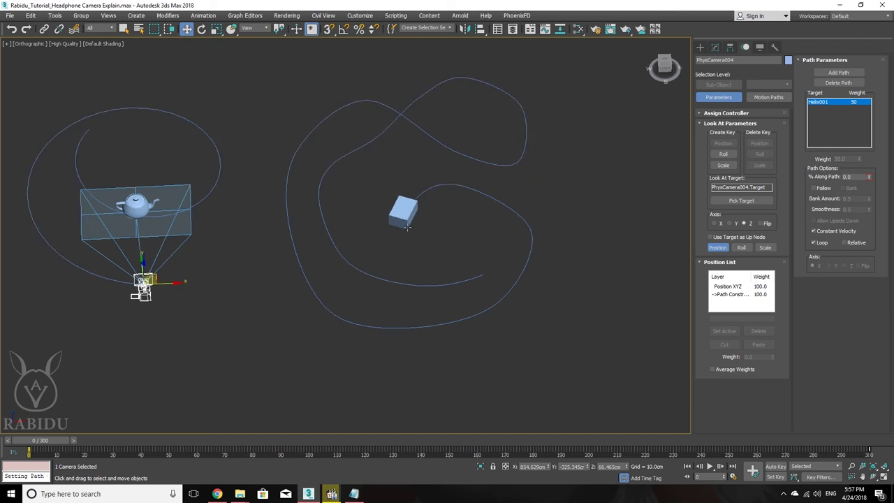
{"action": "middle_click_drag", "start_coordinate": [405, 235], "coordinate": [389, 227], "text": "alt"}
- Play the animation to watch the camera and box move, then stop it and select the old box
{"action": "key", "text": "slash"}
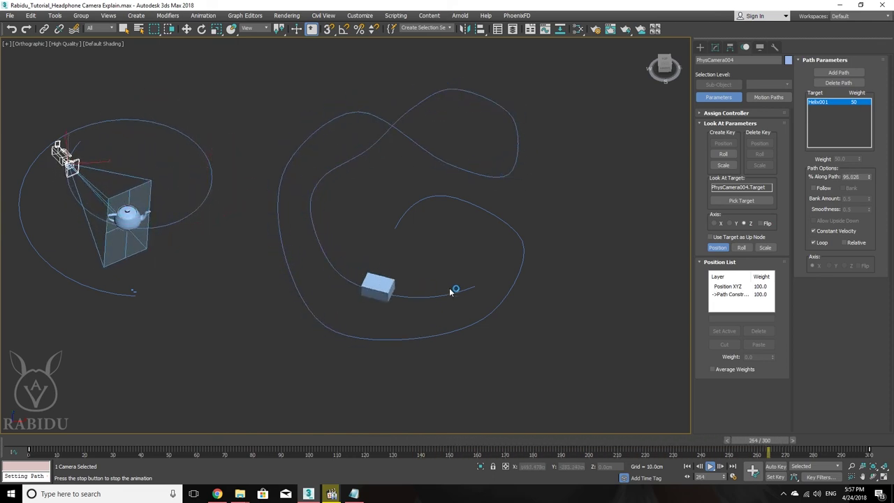
{"action": "key", "text": "w"}
{"action": "left_click", "coordinate": [393, 213]}
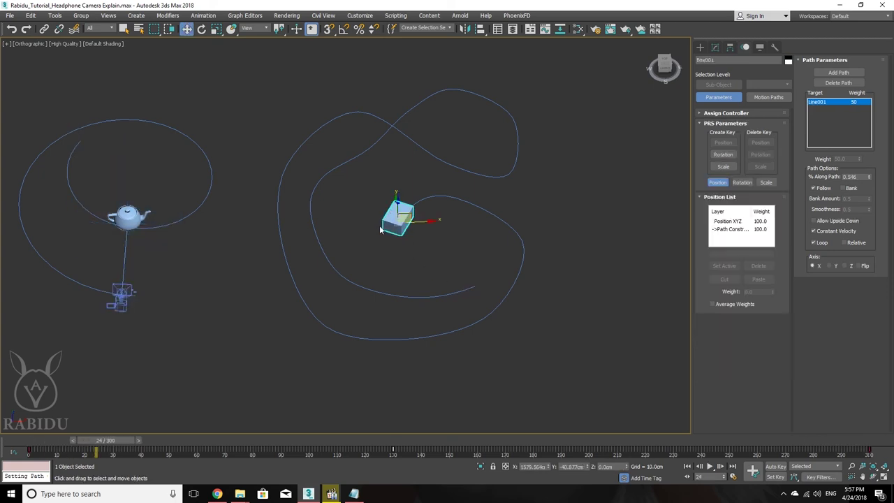
- Delete the old box, return to frame 0, and draw a new longer box inside the spline
{"action": "key", "text": "Delete"}
{"action": "left_click", "coordinate": [19, 445]}
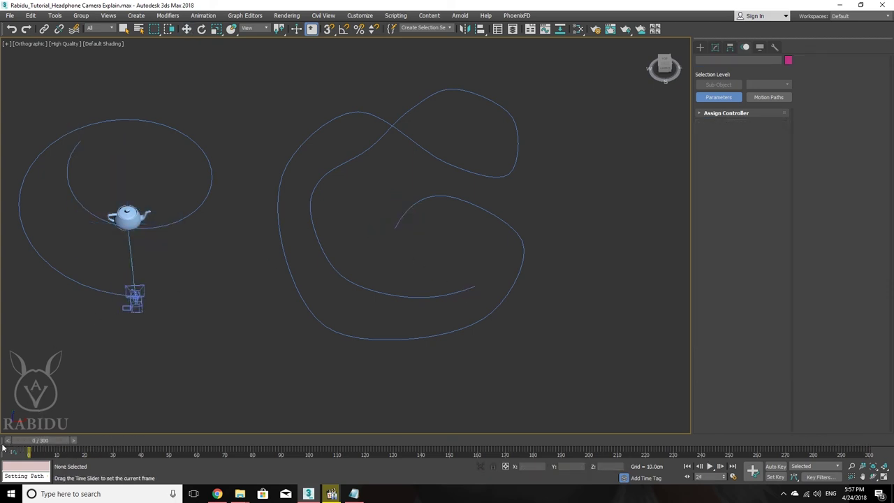
{"action": "left_click", "coordinate": [701, 48]}
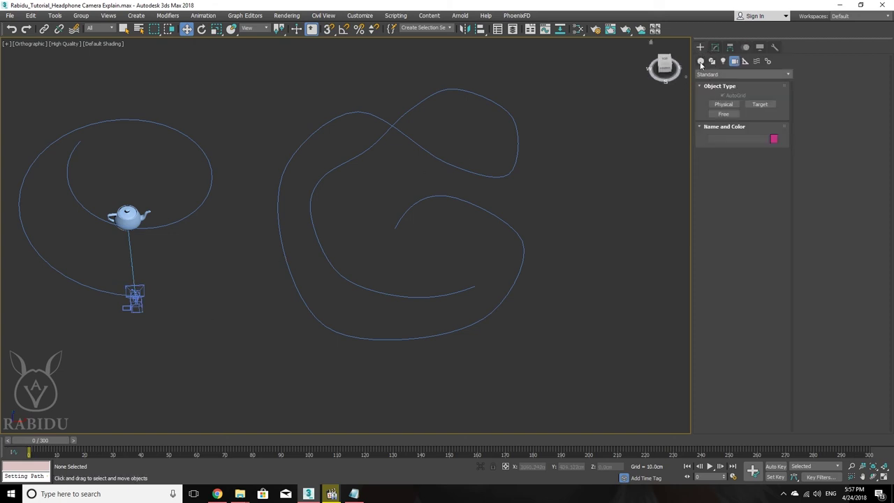
{"action": "left_click", "coordinate": [701, 62]}
{"action": "left_click", "coordinate": [723, 104]}
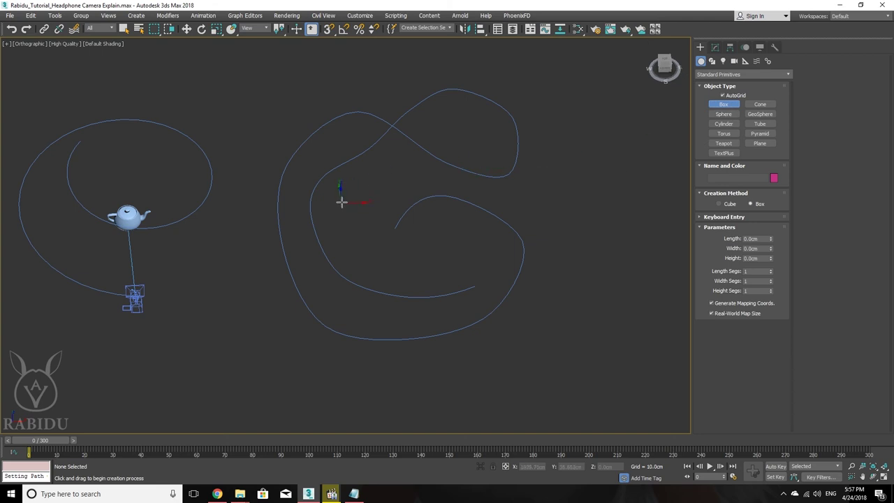
{"action": "left_click_drag", "start_coordinate": [357, 175], "coordinate": [411, 188]}
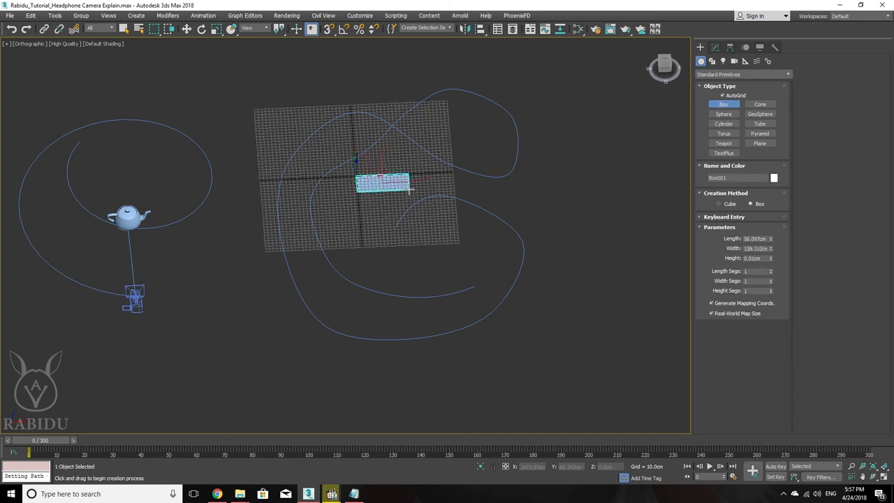
{"action": "left_click_drag", "start_coordinate": [410, 190], "coordinate": [405, 185]}
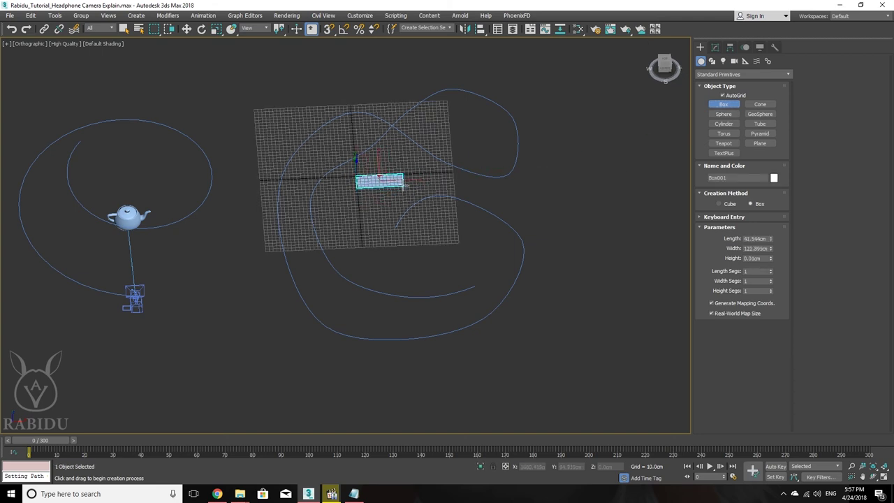
{"action": "left_click", "coordinate": [405, 169]}
{"action": "right_click", "coordinate": [445, 201]}
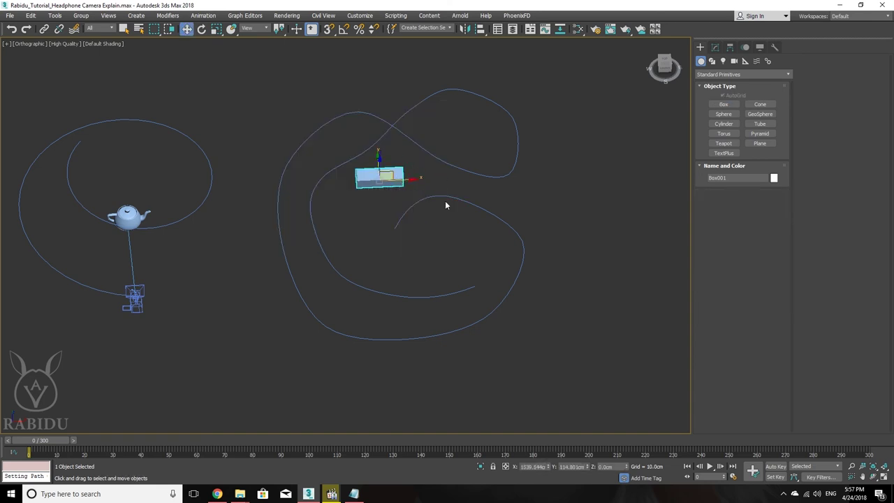
- Path-constrain Box001 to the freeform spline Line001, then select the spline to edit it
{"action": "left_click", "coordinate": [203, 15]}
{"action": "mouse_move", "coordinate": [209, 68]}
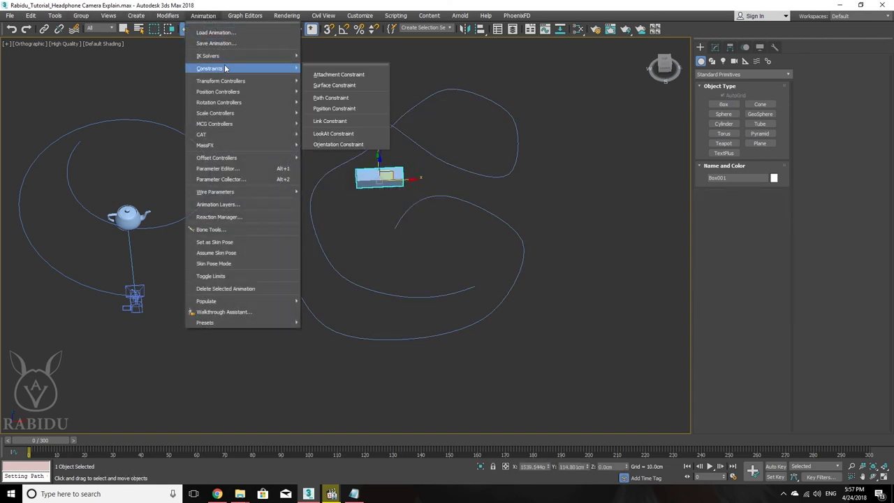
{"action": "left_click", "coordinate": [344, 101]}
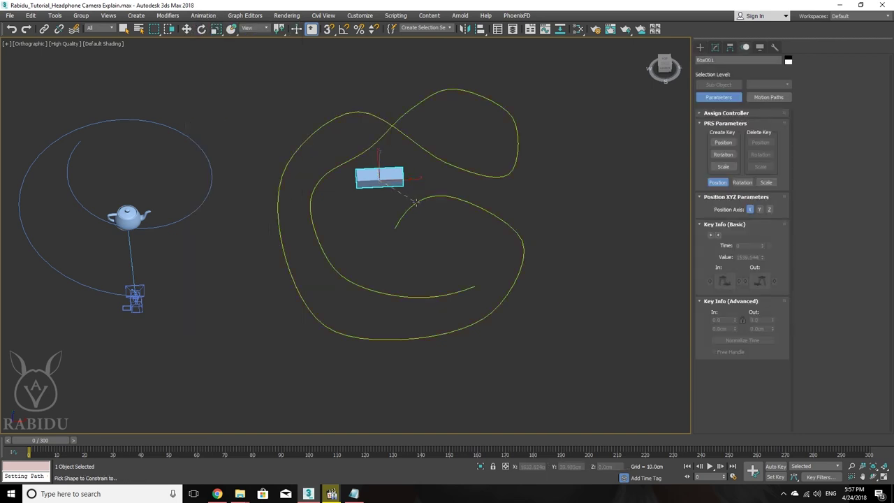
{"action": "left_click", "coordinate": [415, 202]}
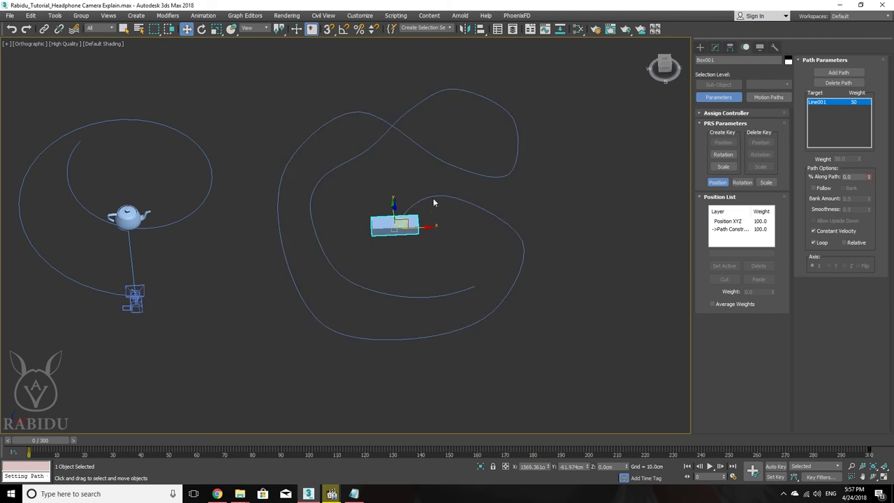
{"action": "left_click_drag", "start_coordinate": [519, 226], "coordinate": [522, 227]}
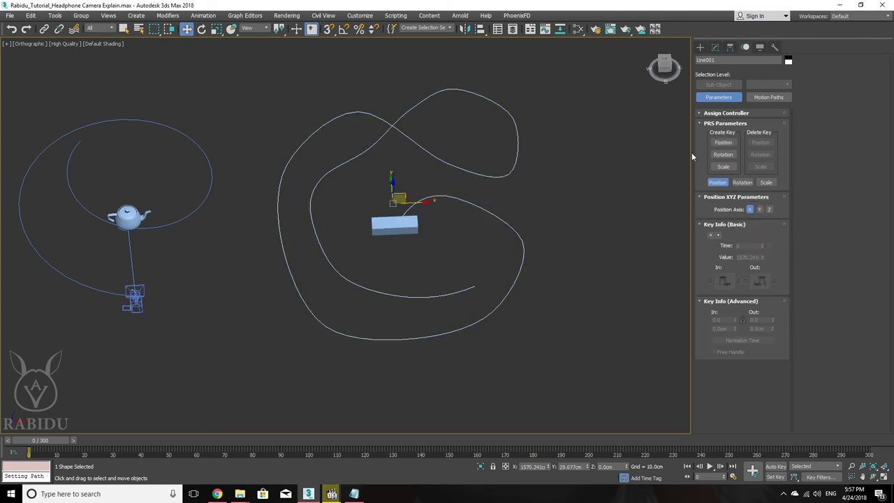
{"action": "left_click", "coordinate": [716, 48]}
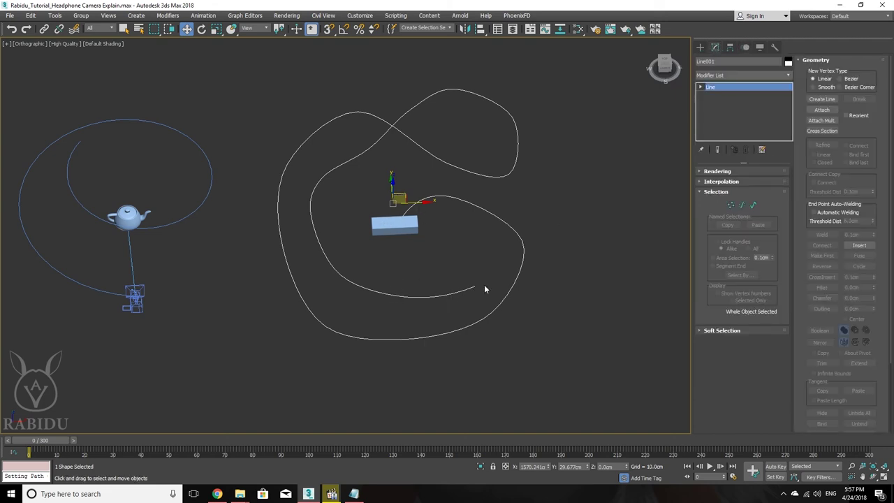
- Use Make First on Line001's vertices so the path starts at the inner end, then reselect Box001
{"action": "left_click", "coordinate": [730, 206]}
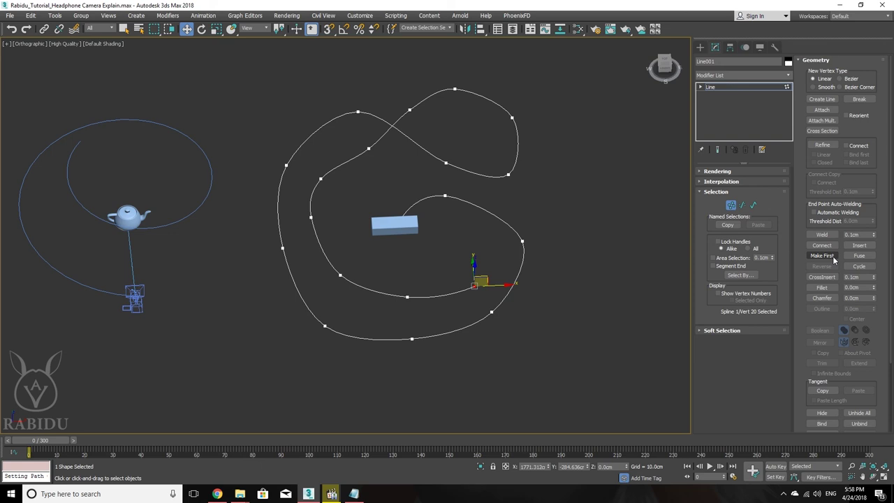
{"action": "left_click", "coordinate": [832, 255]}
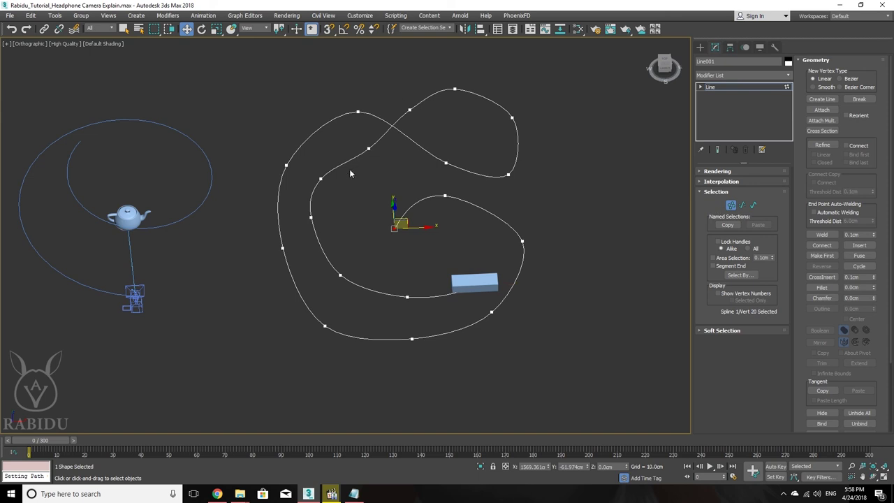
{"action": "left_click", "coordinate": [826, 256]}
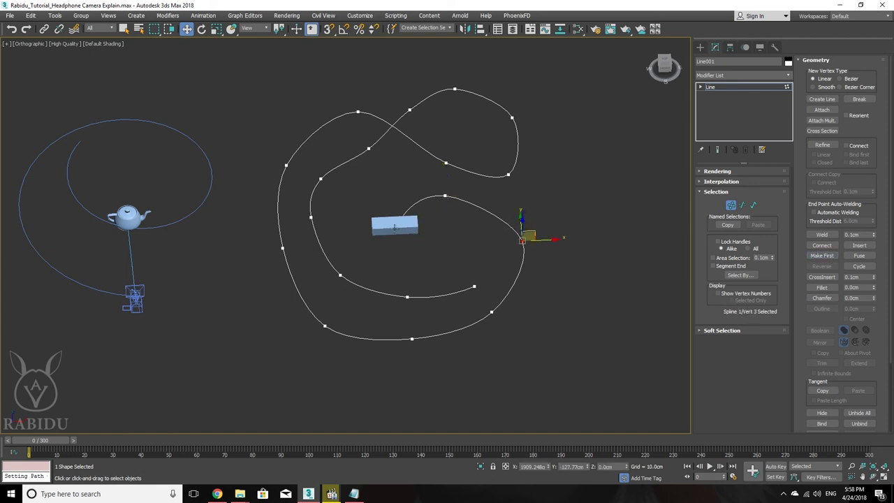
{"action": "left_click", "coordinate": [731, 206]}
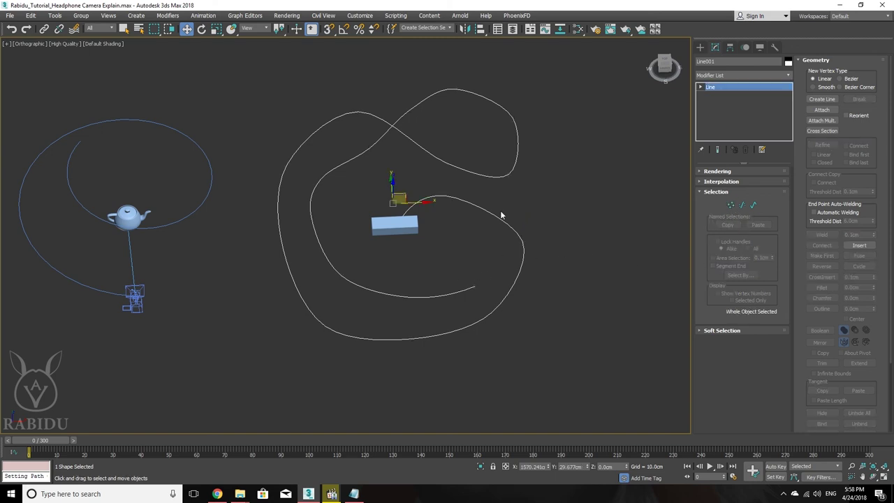
{"action": "left_click", "coordinate": [392, 222]}
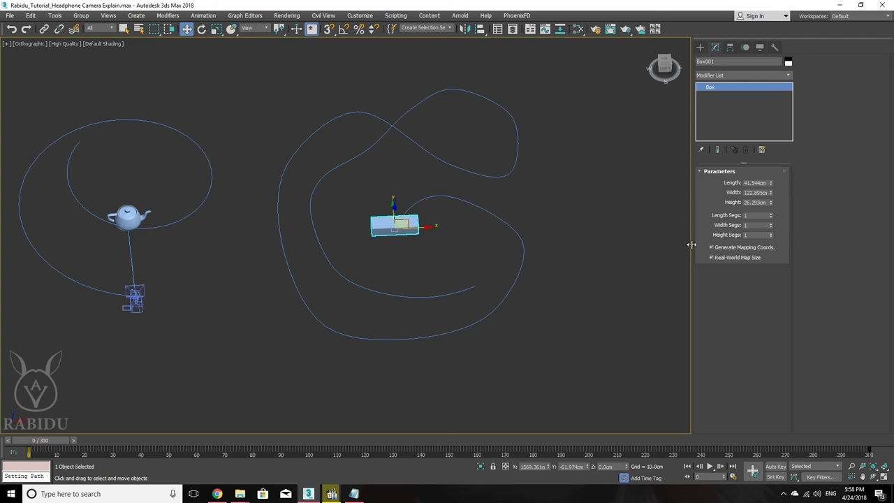
- Play the animation and enable Follow on Box001's Path Constraint, trying the Y and Z axes
{"action": "left_click", "coordinate": [745, 48]}
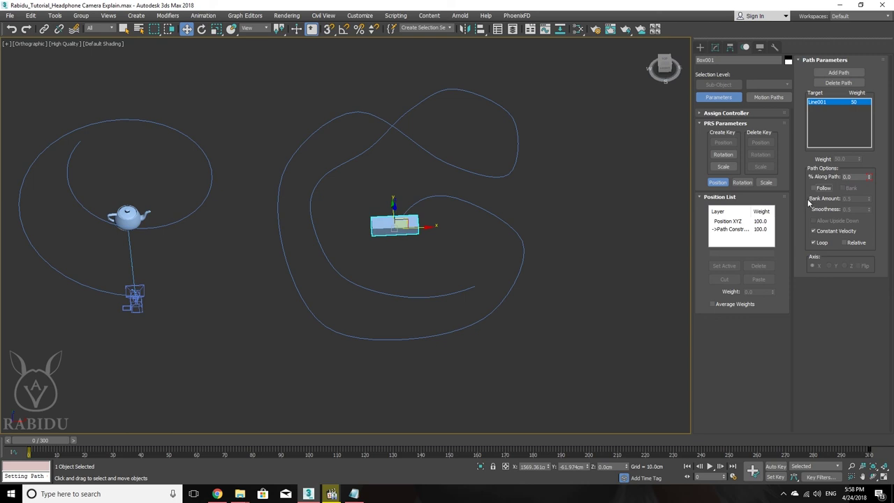
{"action": "key", "text": "slash"}
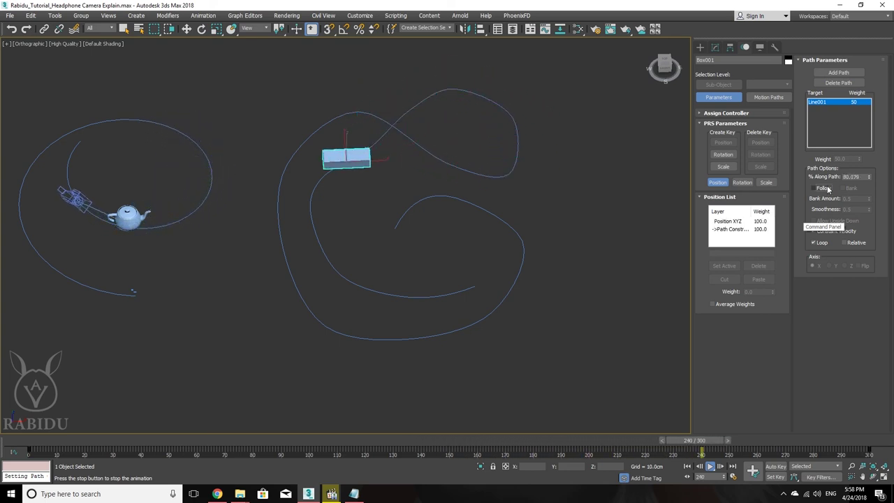
{"action": "left_click", "coordinate": [814, 189]}
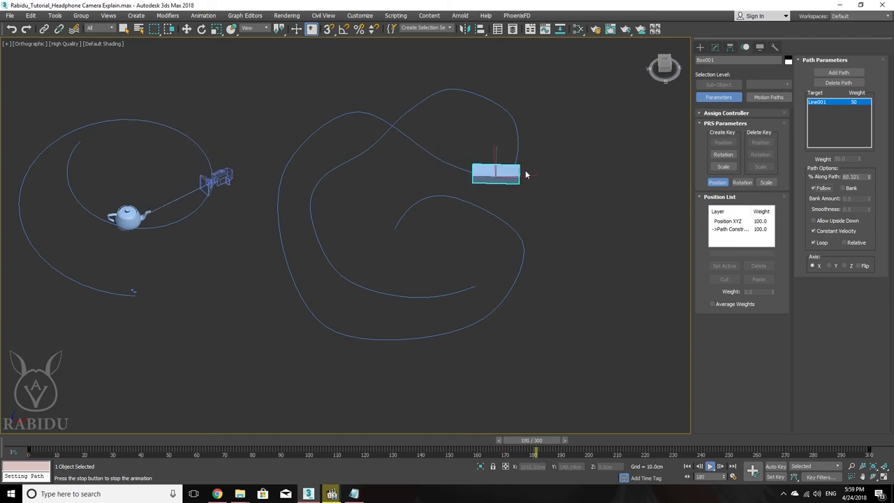
{"action": "left_click", "coordinate": [833, 266]}
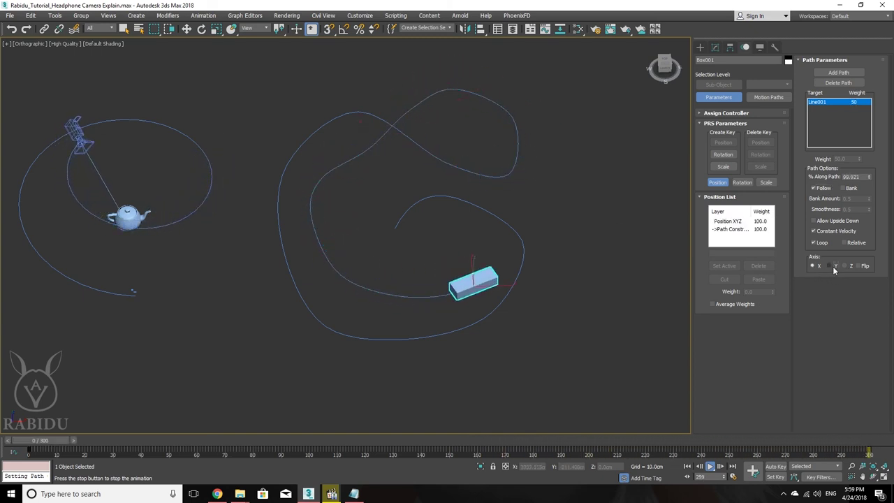
{"action": "left_click", "coordinate": [846, 267]}
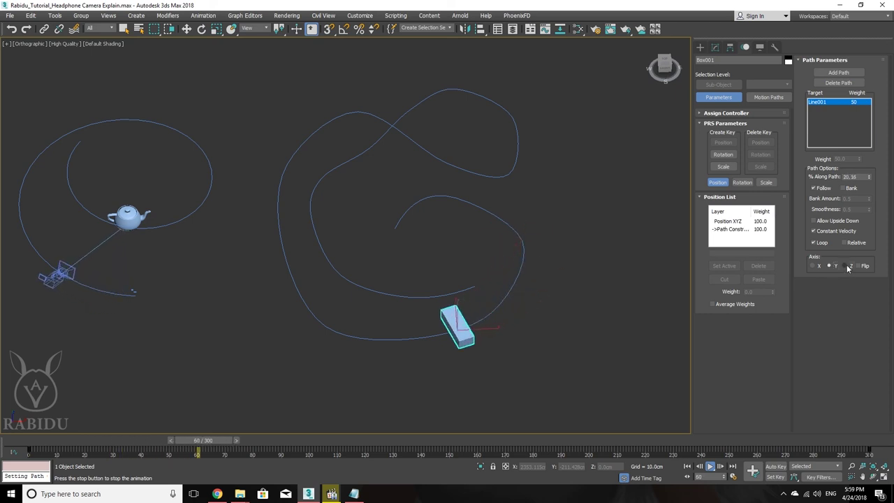
- Set the path axis back to X, test Bank with a raised Bank Amount, then turn Bank off
{"action": "left_click", "coordinate": [813, 266]}
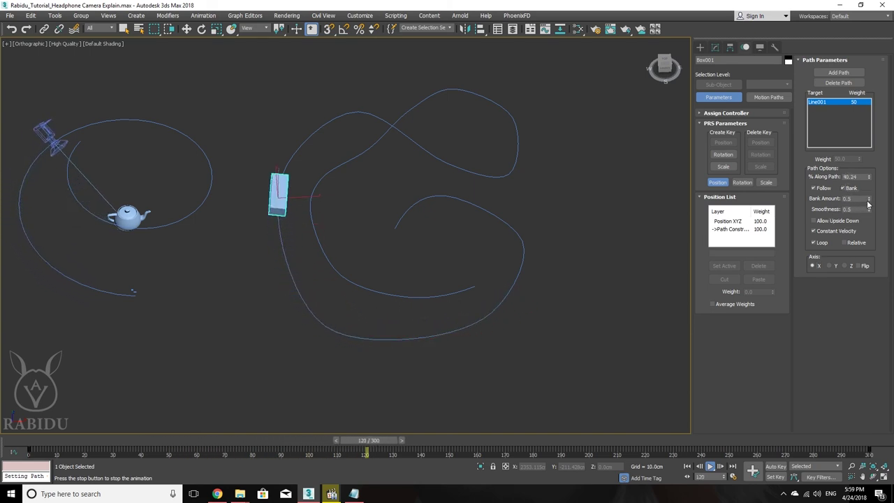
{"action": "left_click", "coordinate": [843, 189]}
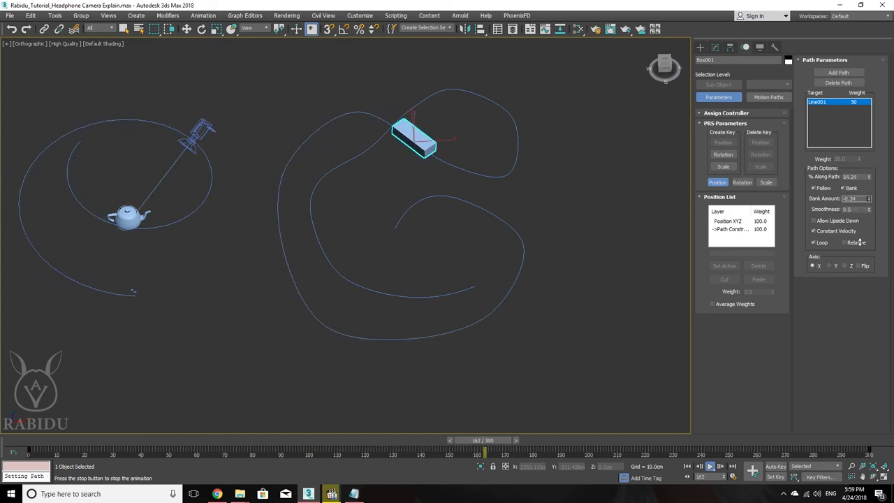
{"action": "left_click_drag", "start_coordinate": [857, 202], "coordinate": [849, 130]}
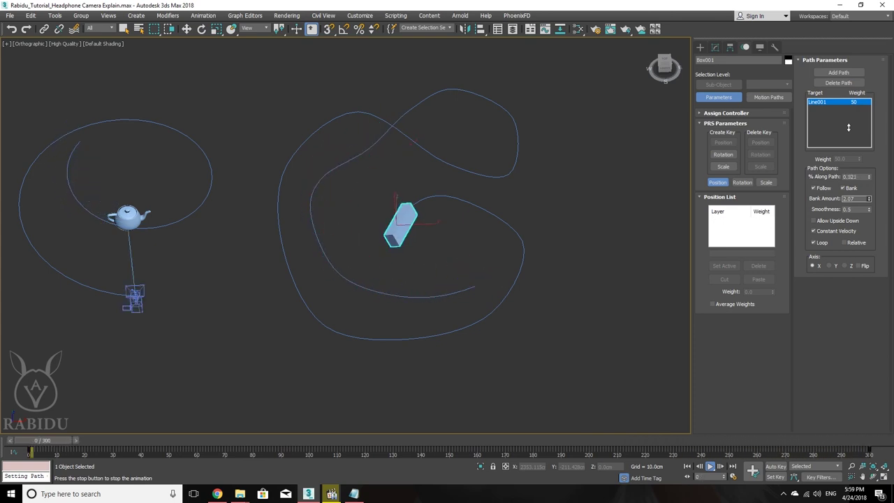
{"action": "left_click", "coordinate": [853, 188]}
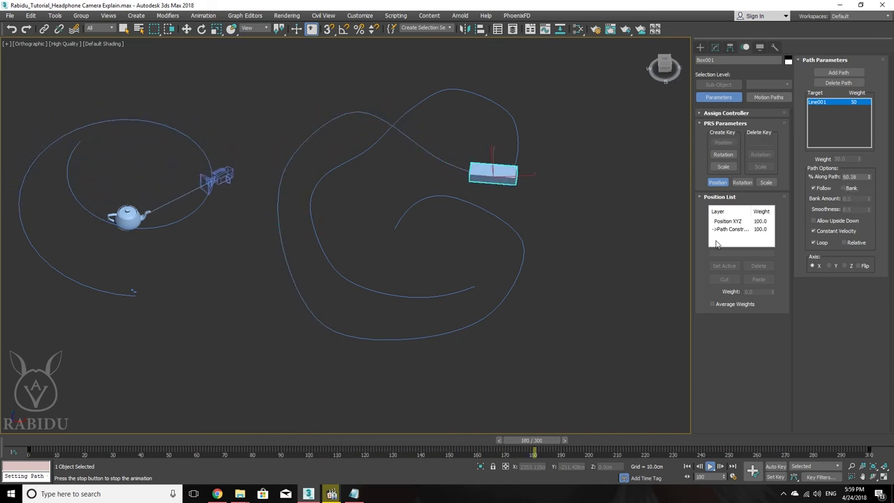
{"action": "middle_click_drag", "start_coordinate": [461, 243], "coordinate": [470, 259]}
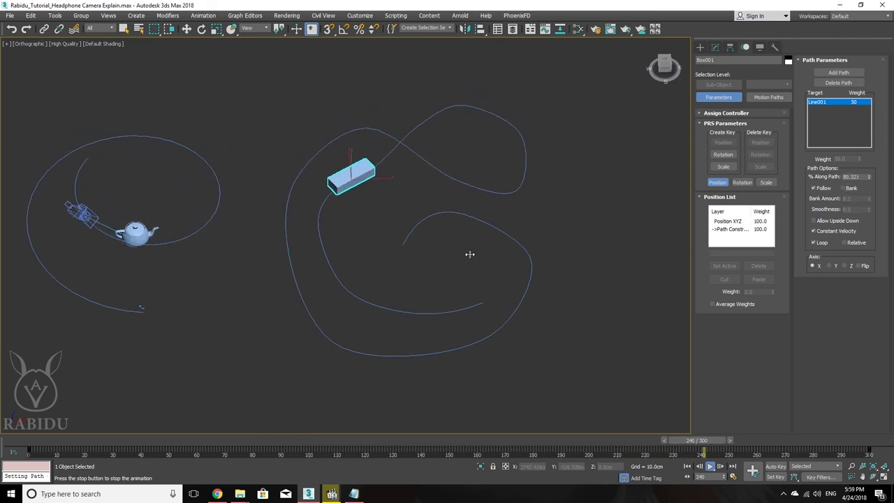